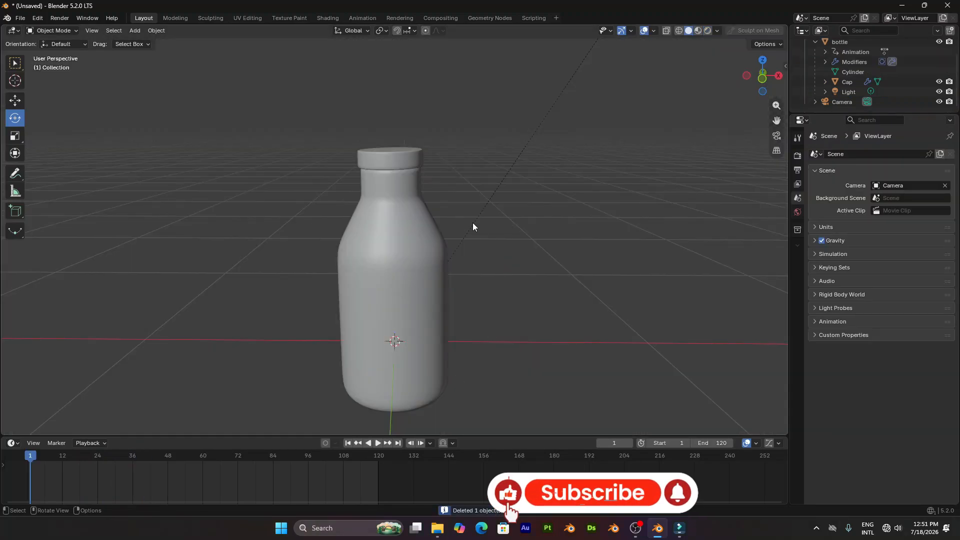
Add a mesh cube at the scene origin and scale it uniformly to about 0.632
key(shift+a)
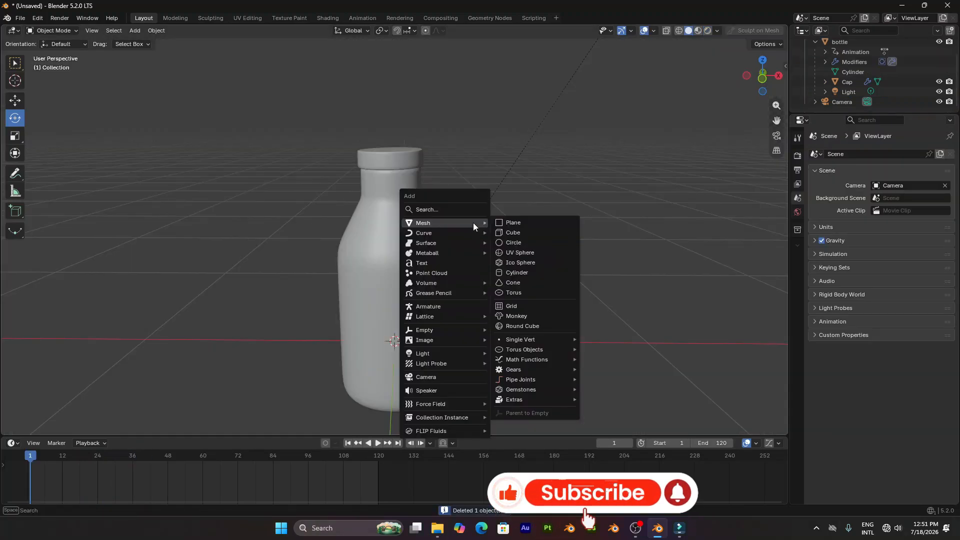
click(544, 244)
key(s)
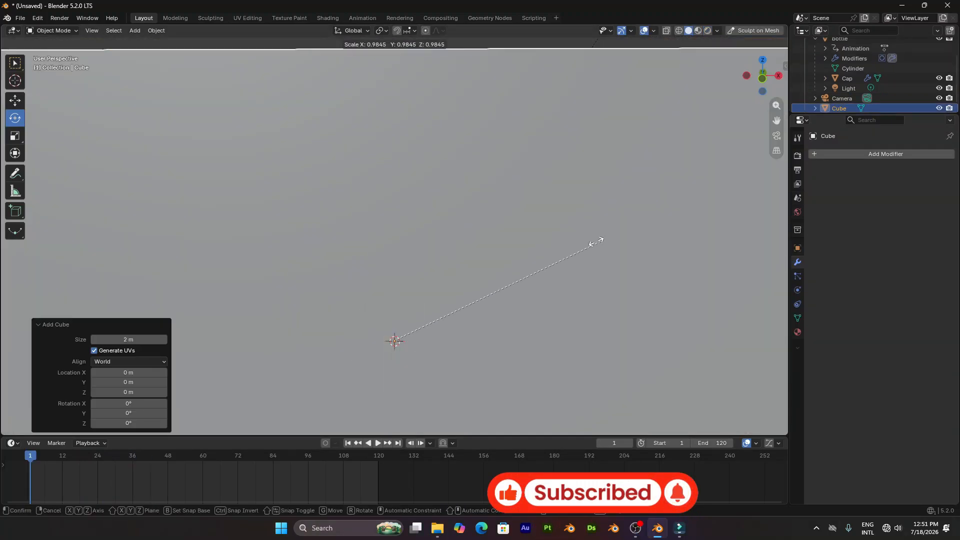
click(512, 256)
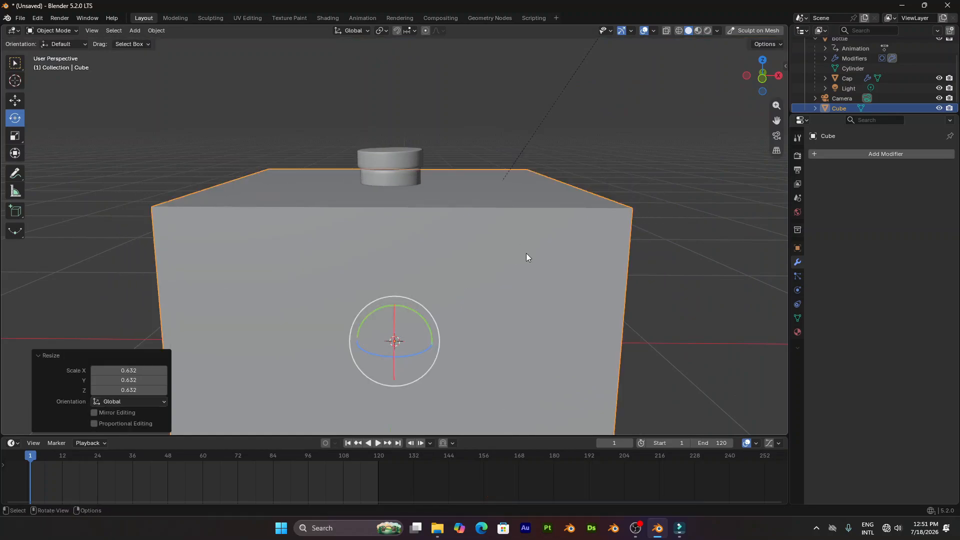
Raise the cube about 0.577 m along the Z axis
key(g)
key(z)
click(511, 109)
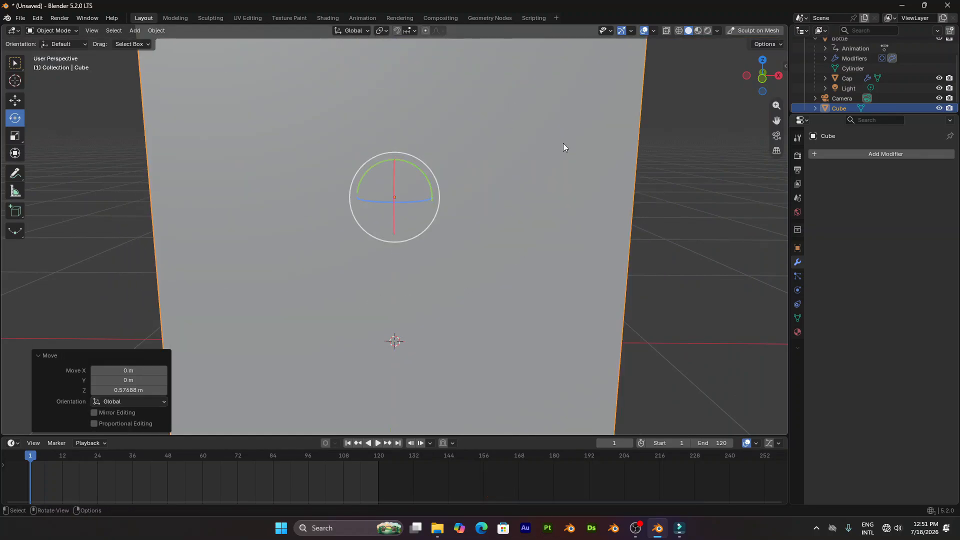
Flatten the cube along Z to about 0.45 of its height and apply its transform
key(s)
key(z)
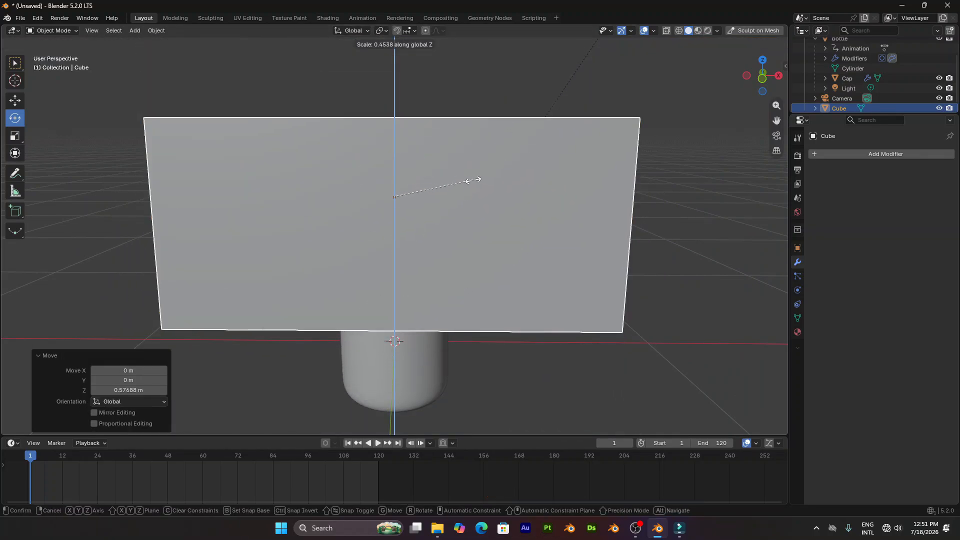
click(473, 180)
middle_drag(474, 180, 527, 184)
key(ctrl+a)
click(503, 189)
Duplicate the bottle in place and isolate the copy in local view
click(377, 344)
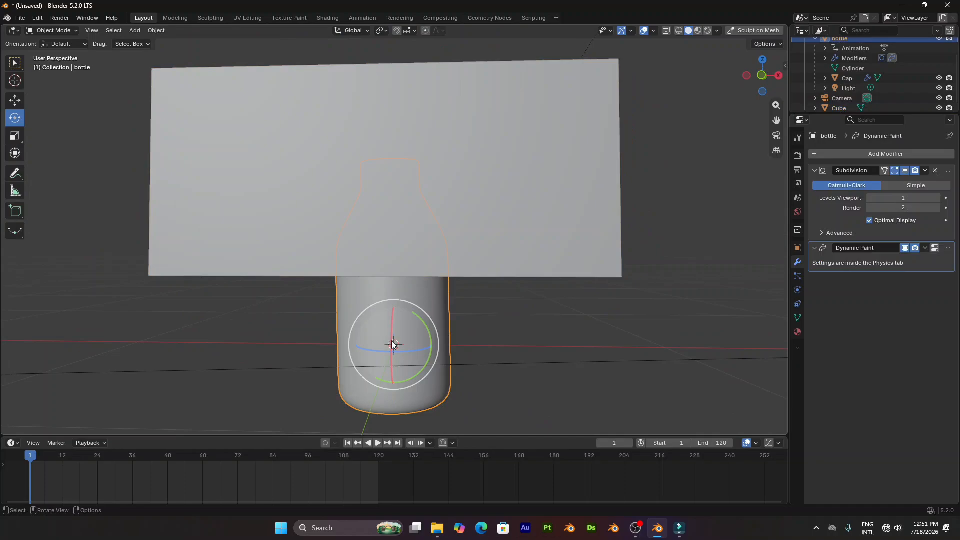
mouse_move(487, 310)
middle_down()
mouse_move(463, 289)
mouse_move(493, 328)
middle_up()
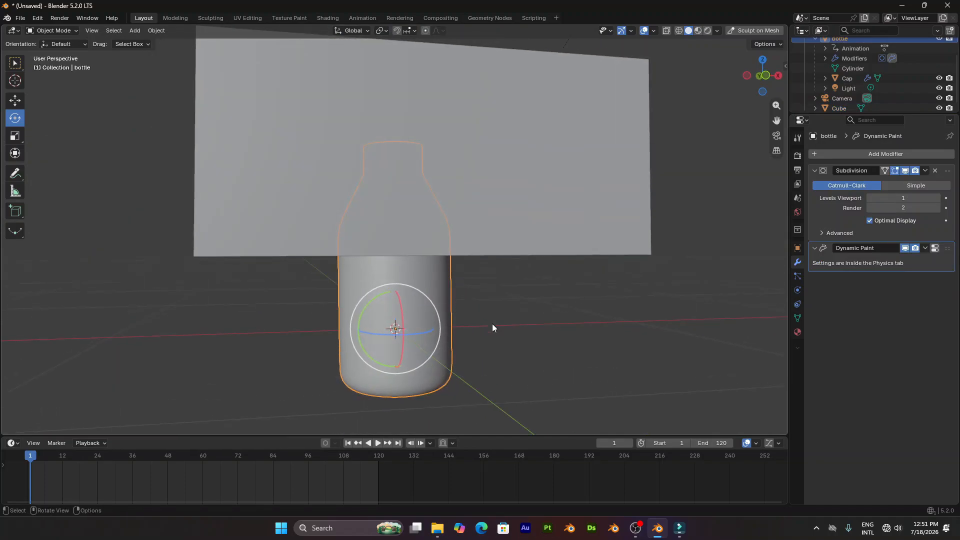
key(shift+d)
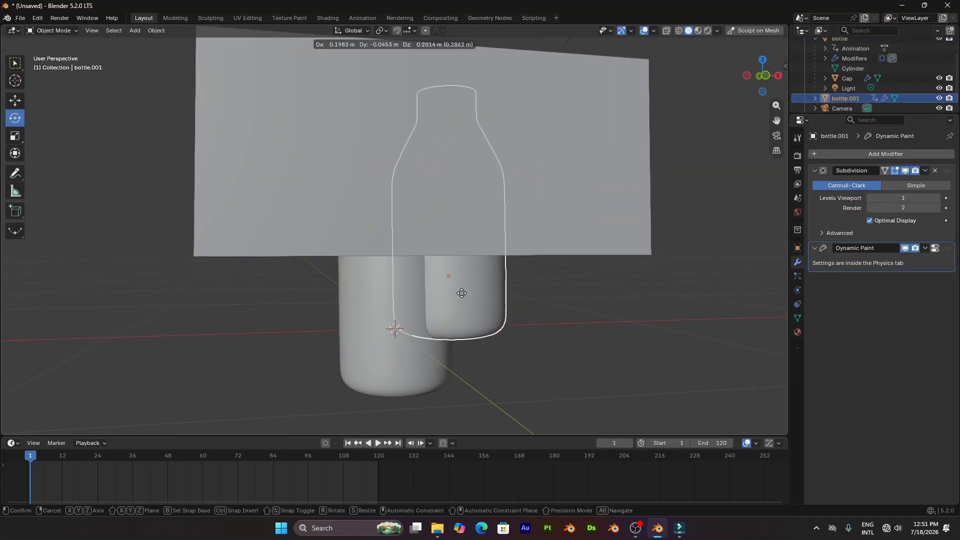
right_click(492, 289)
middle_drag(492, 289, 486, 293)
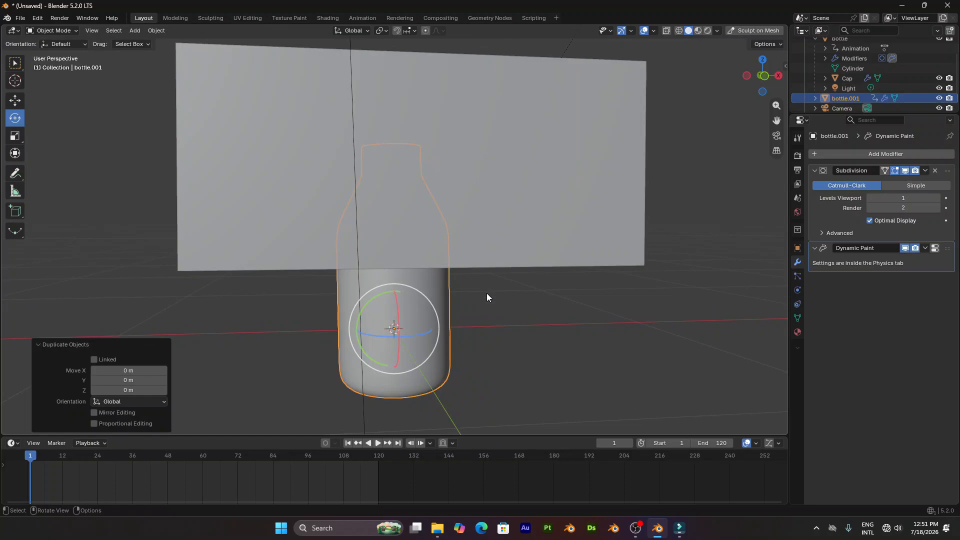
key(KP_Divide)
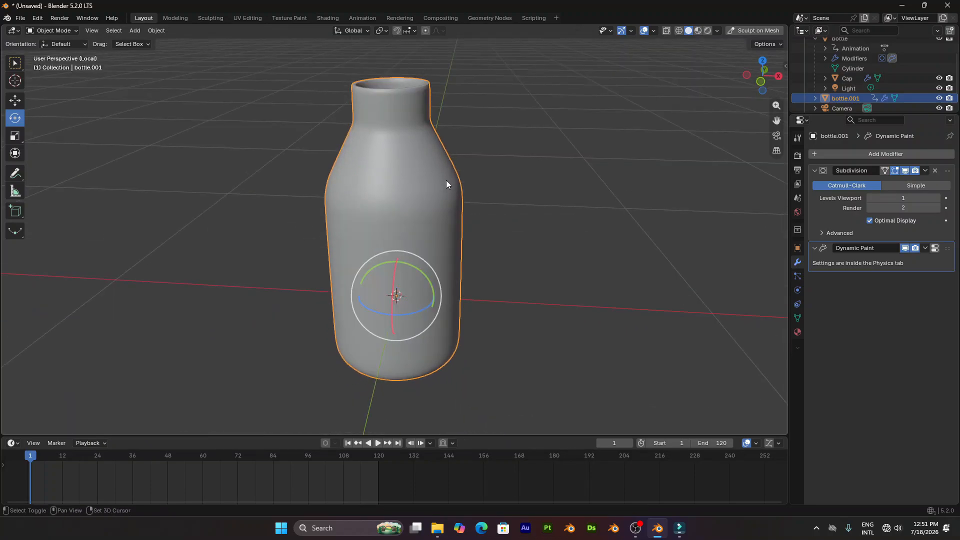
mouse_move(446, 180)
middle_down()
mouse_move(439, 203)
mouse_move(442, 192)
middle_up()
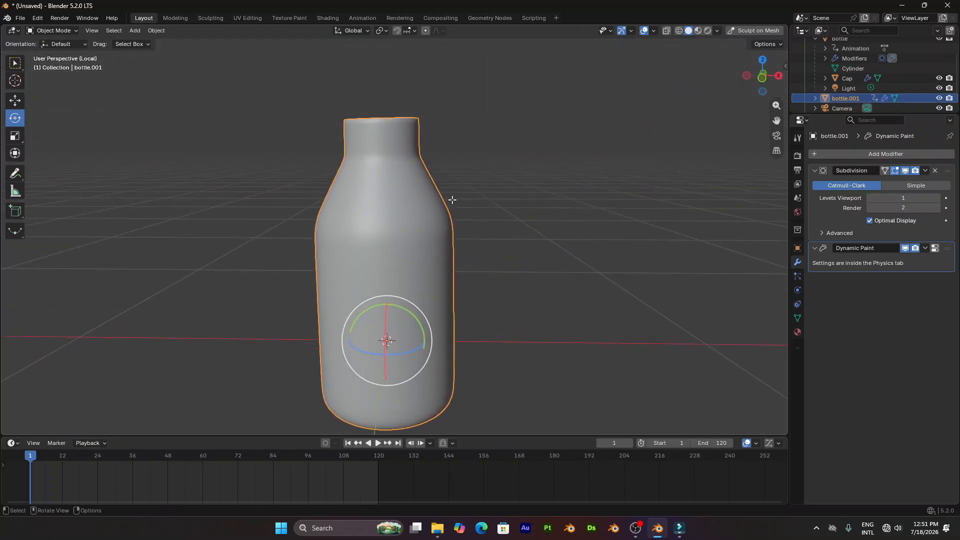
Delete the neck and shoulder faces of the bottle copy in Edit Mode, selecting them through the mesh with X-ray
key(Tab)
key(alt+z)
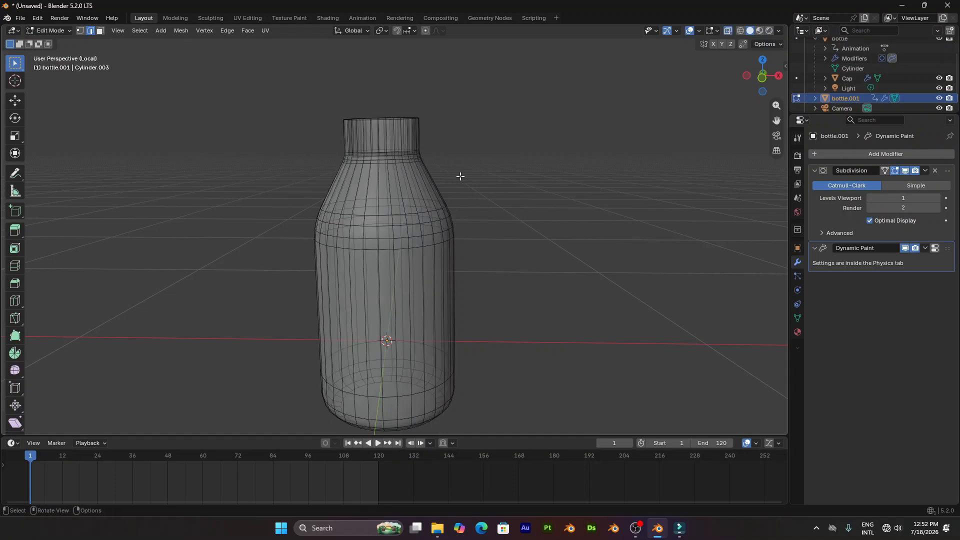
middle_drag(458, 175, 359, 123)
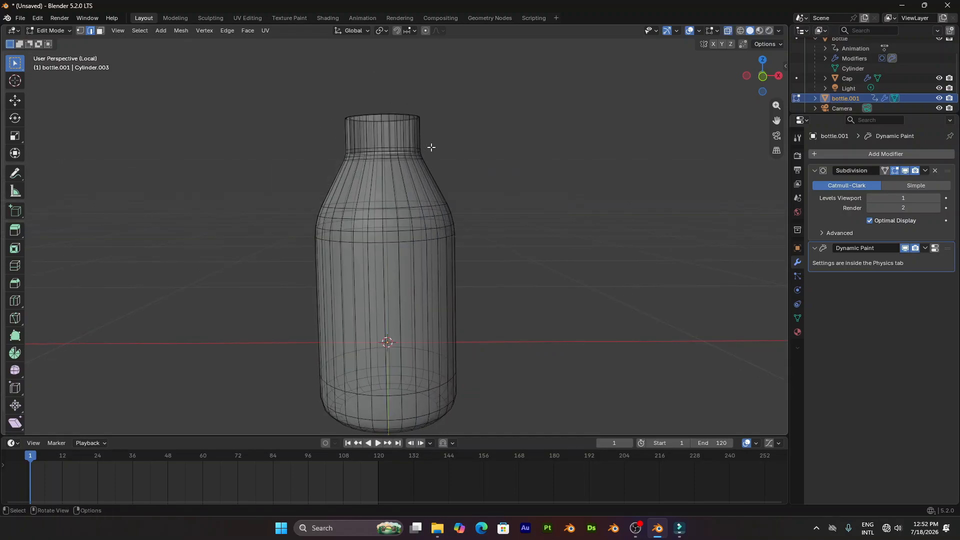
key(3)
middle_drag(430, 146, 454, 165)
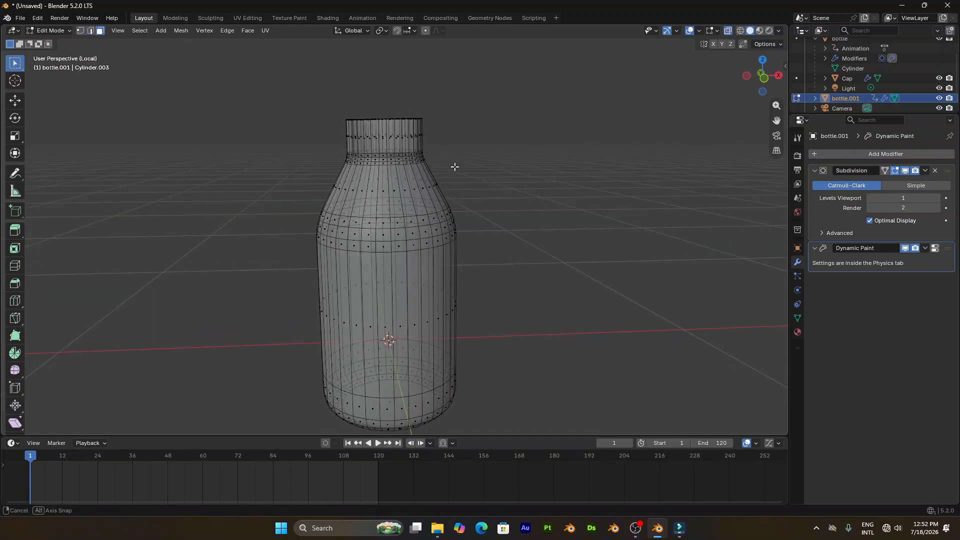
middle_drag(194, 64, 250, 85)
drag(169, 74, 538, 194)
middle_drag(537, 194, 545, 189)
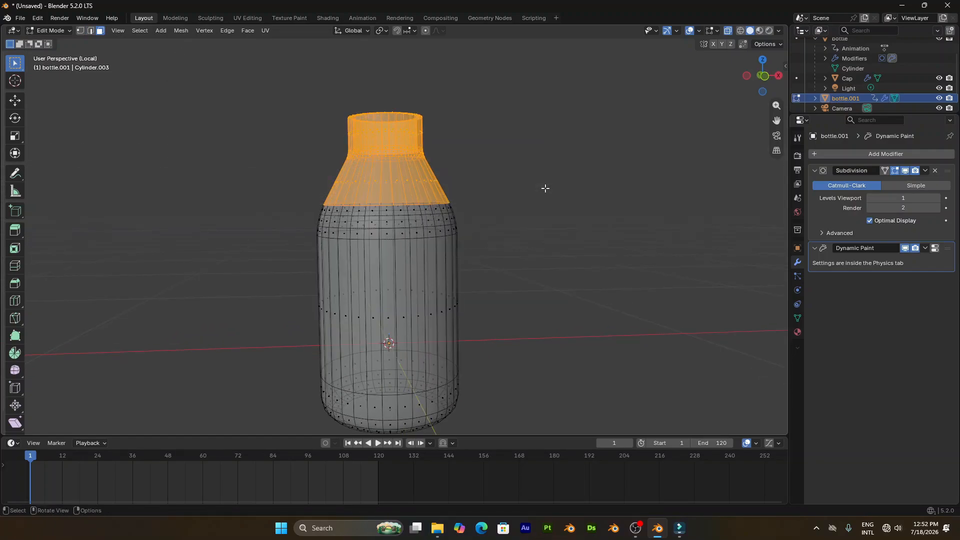
key(x)
click(455, 205)
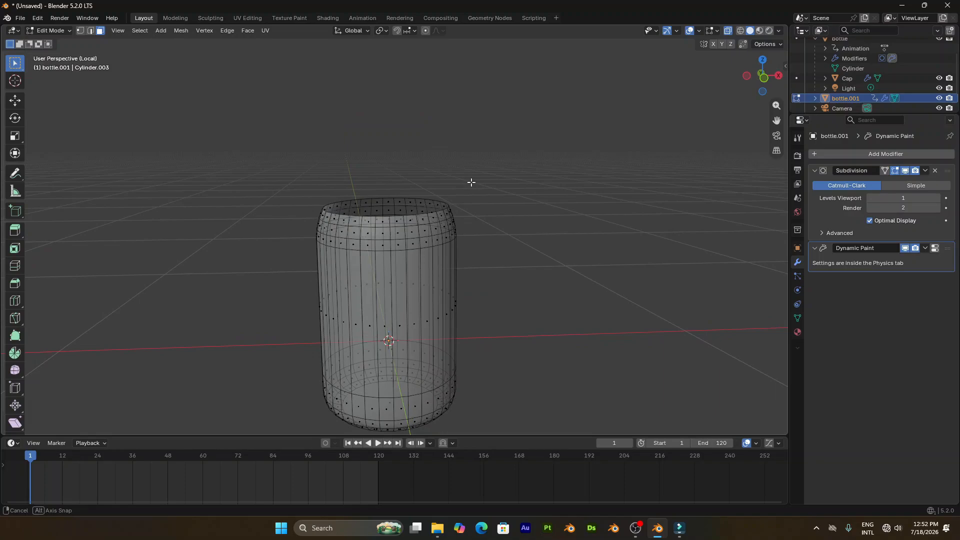
Extrude the copy's open upper edge loop inward twice, scaling it to about 0.670 and then 0.734
scroll(470, 207, up, 3)
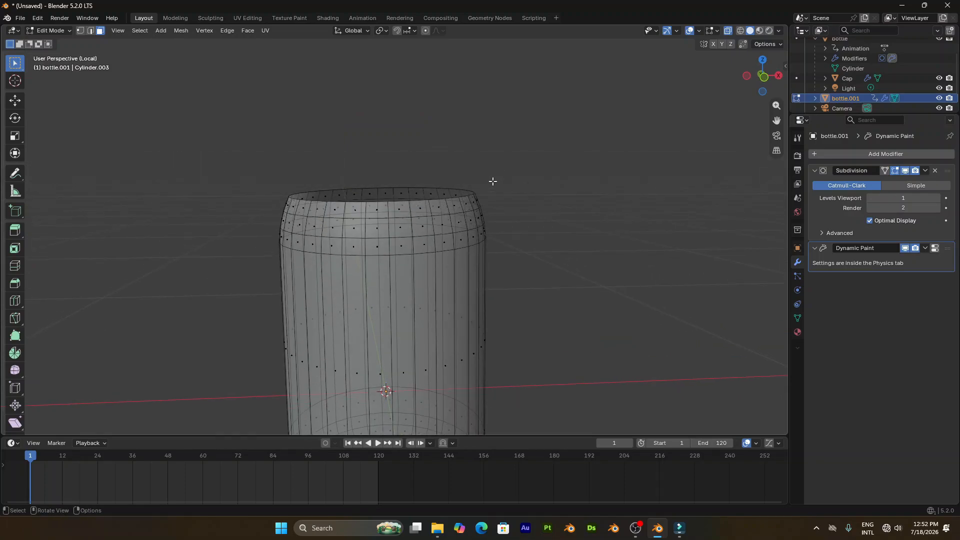
key(2)
middle_drag(464, 177, 497, 227)
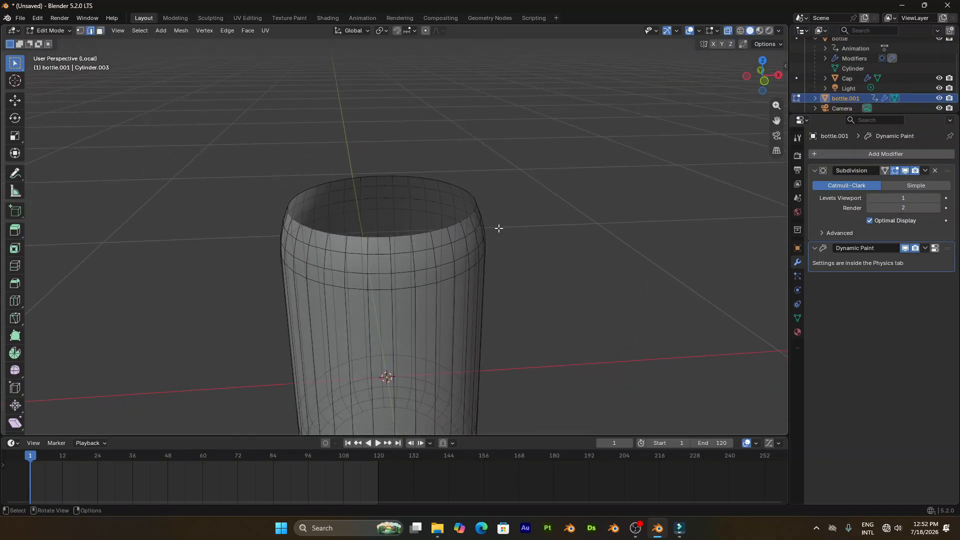
alt+click(439, 230)
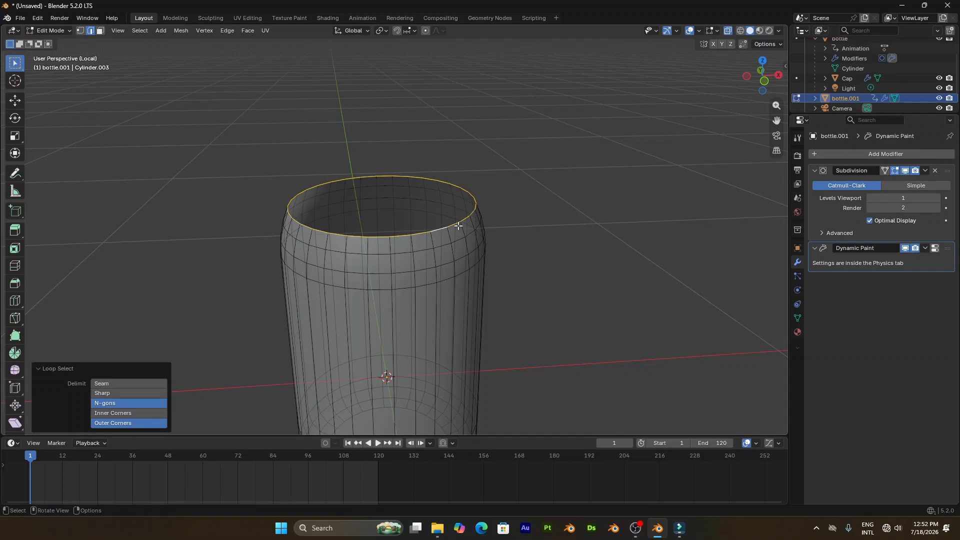
key(e)
key(s)
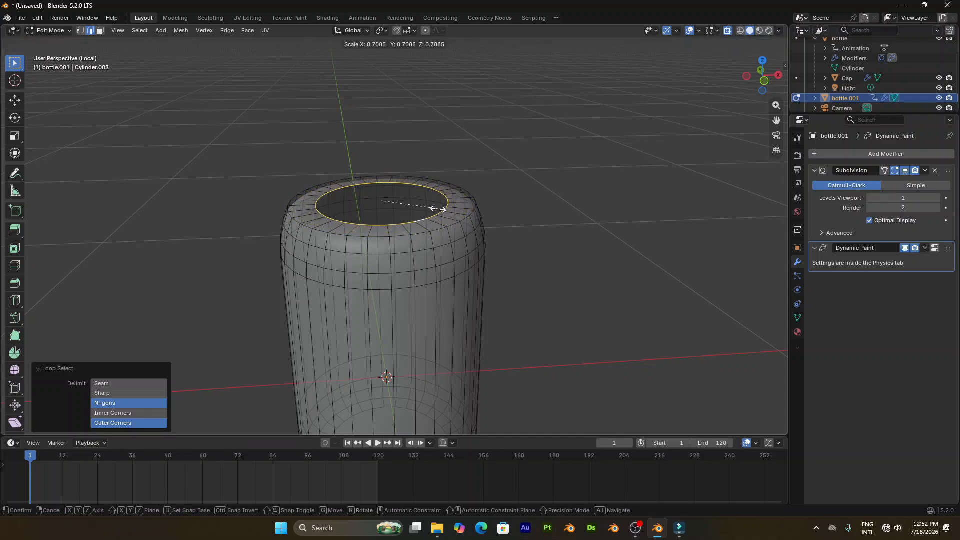
click(434, 208)
key(s)
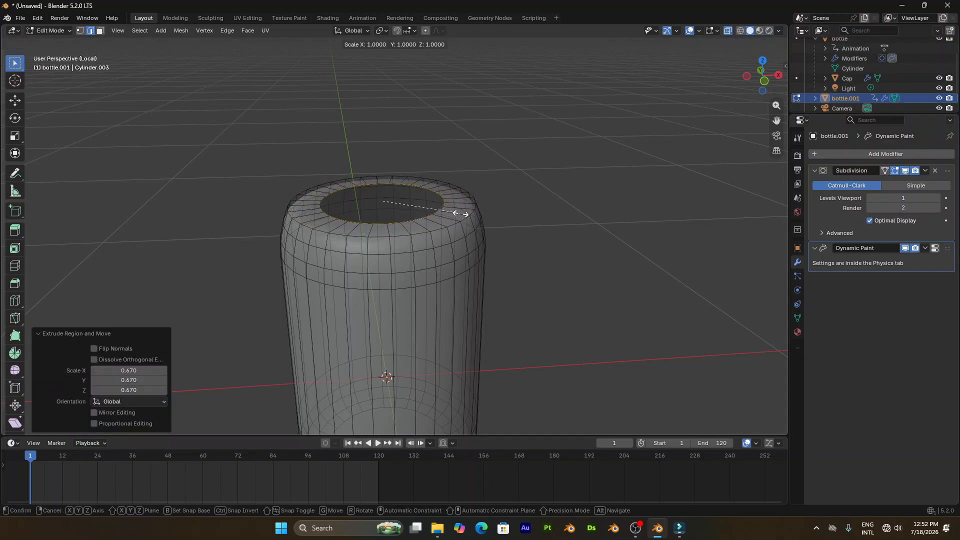
click(438, 208)
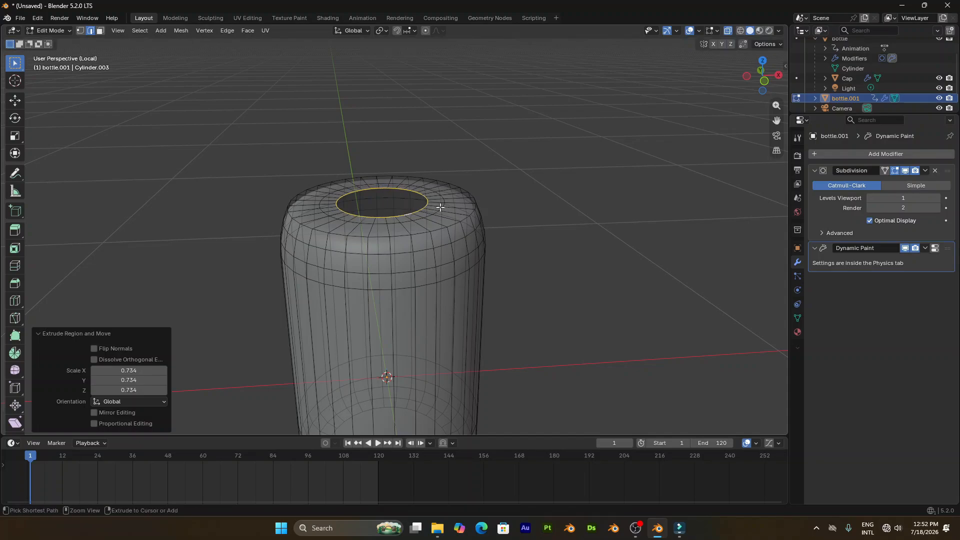
Fill the remaining hole in the top of the bottle copy and return to Object Mode
key(ctrl+f)
click(440, 207)
middle_drag(440, 208, 464, 187)
key(Tab)
scroll(496, 167, down, 3)
scroll(465, 196, down, 1)
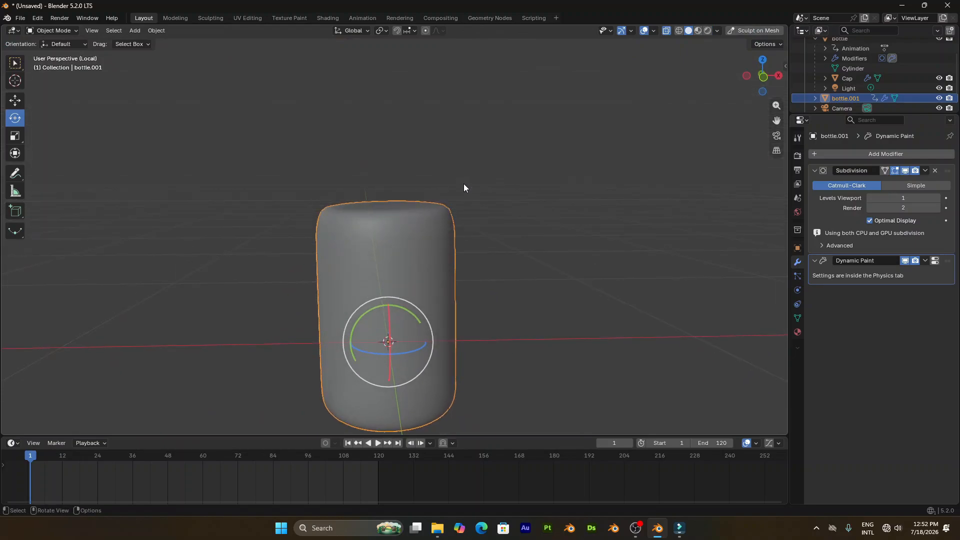
scroll(427, 241, up, 2)
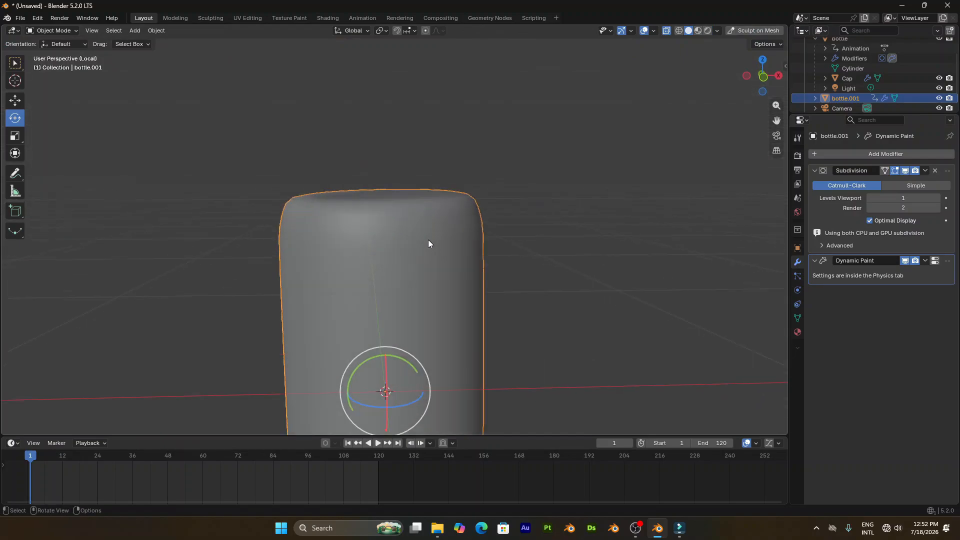
middle_drag(428, 241, 448, 270)
scroll(448, 272, up, 1)
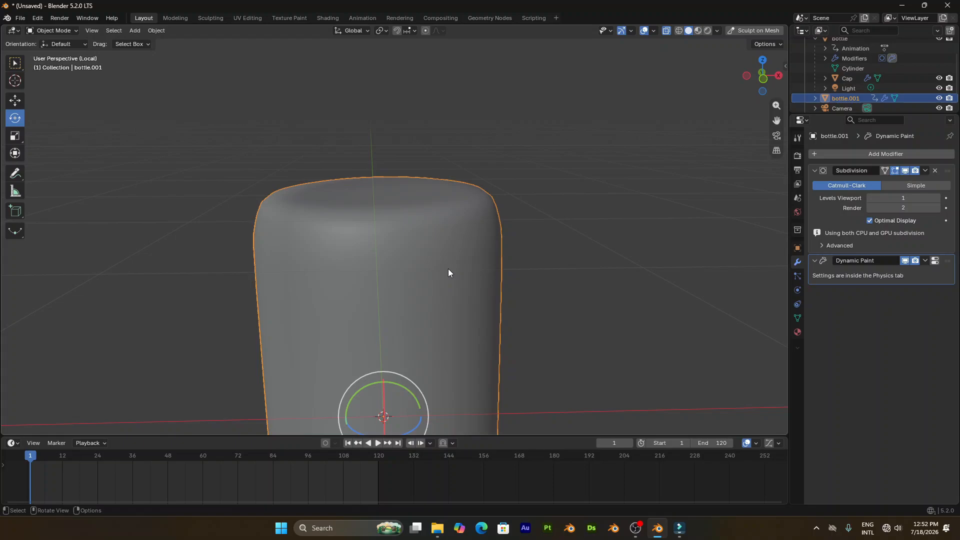
Leave local view and remove the Subdivision modifier from the bottle copy
key(KP_Divide)
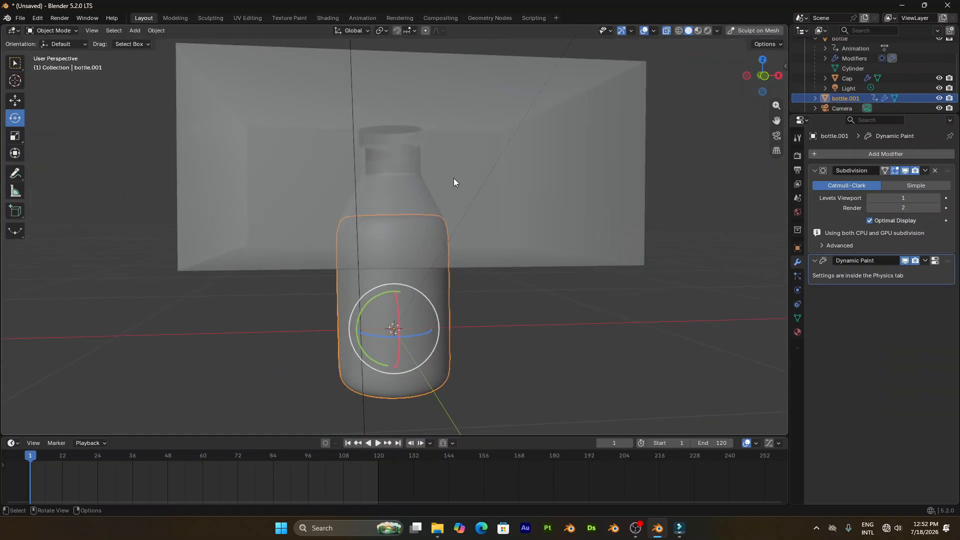
scroll(428, 179, up, 2)
mouse_move(454, 178)
middle_down()
mouse_move(428, 179)
mouse_move(469, 199)
mouse_move(460, 194)
middle_up()
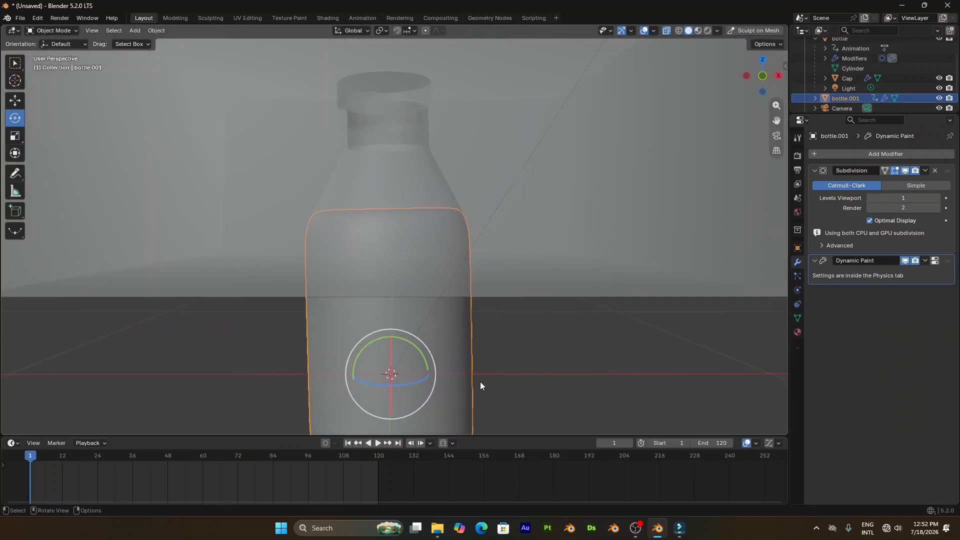
click(935, 171)
middle_drag(594, 328, 520, 336)
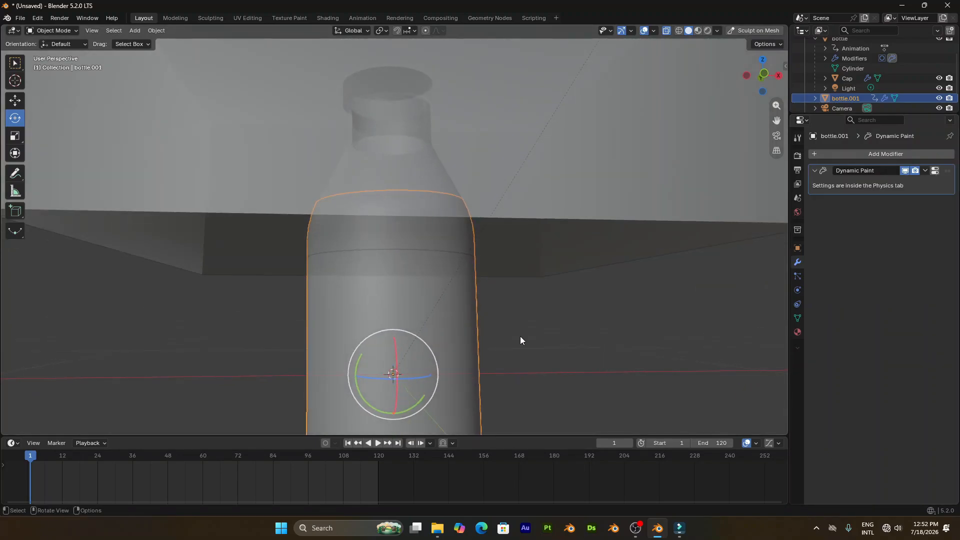
Shrink the copy to fit inside the bottle, scaling it to about 0.981 and again to about 0.99 in front view
key(s)
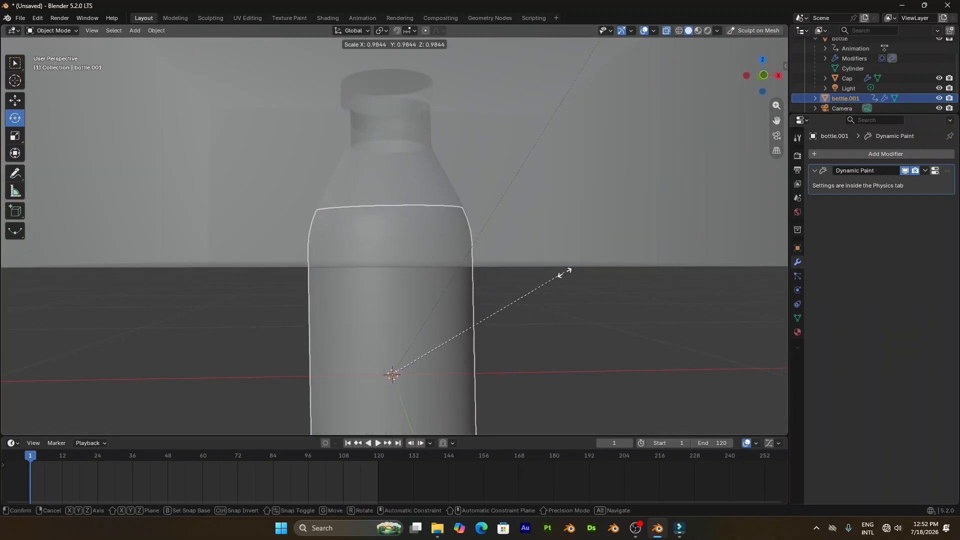
click(564, 273)
key(KP_1)
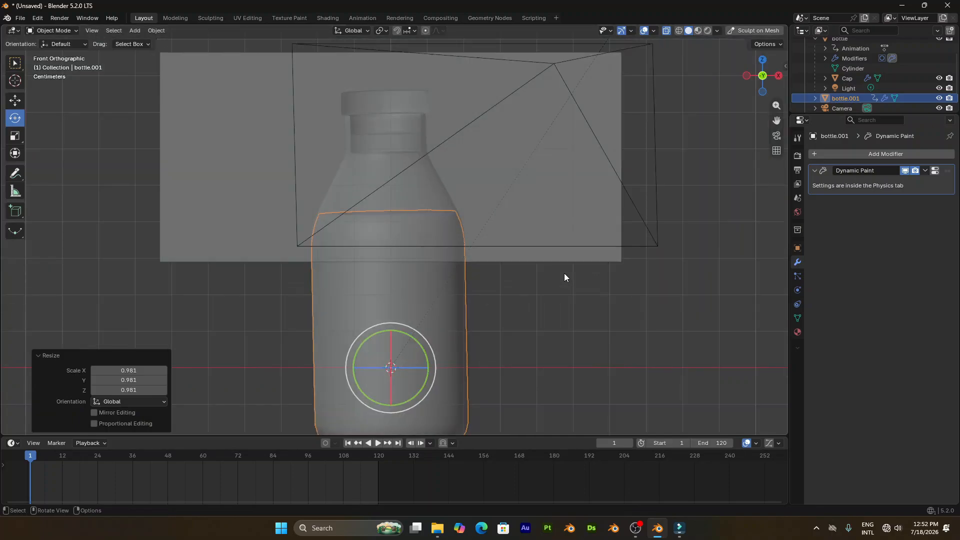
scroll(563, 273, up, 6)
shift+middle_drag(449, 229, 442, 218)
key(s)
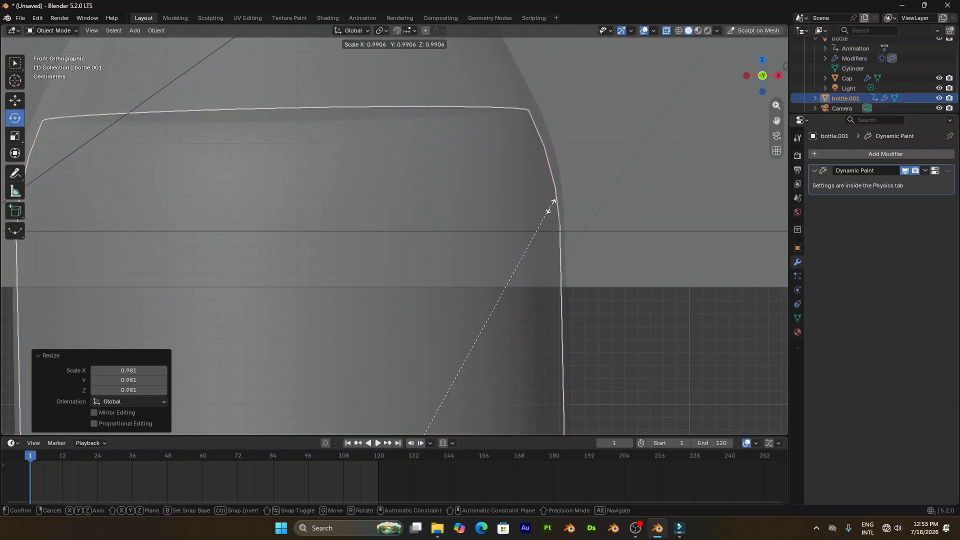
click(552, 205)
Remove the Dynamic Paint physics from the bottle copy and add a Boolean Difference modifier to it with Cube as the object
scroll(552, 206, down, 3)
middle_drag(551, 205, 494, 257)
scroll(490, 218, down, 2)
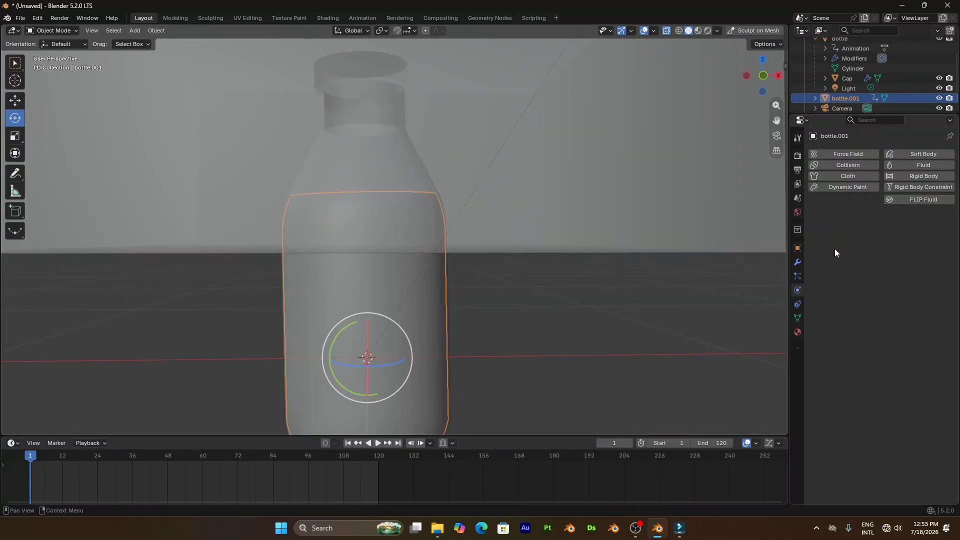
click(797, 262)
click(859, 154)
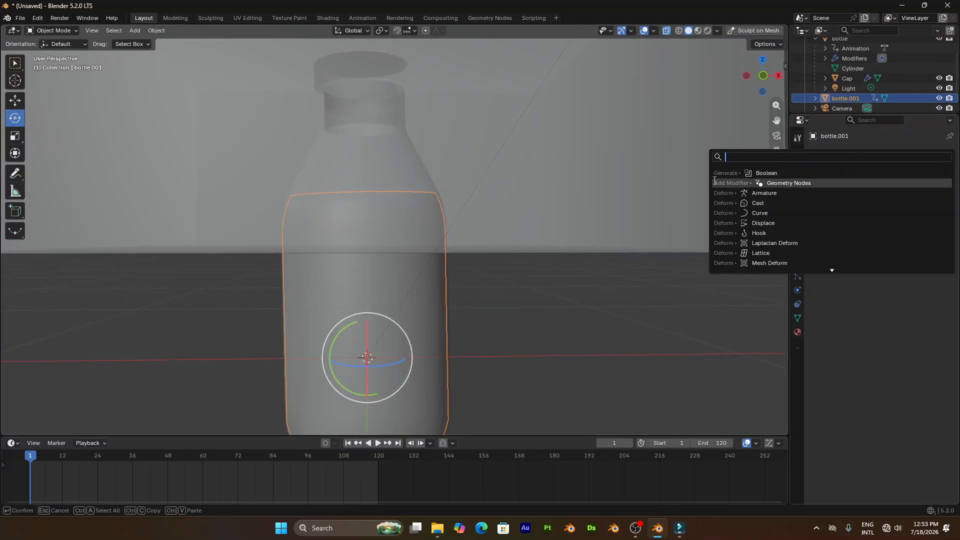
click(843, 170)
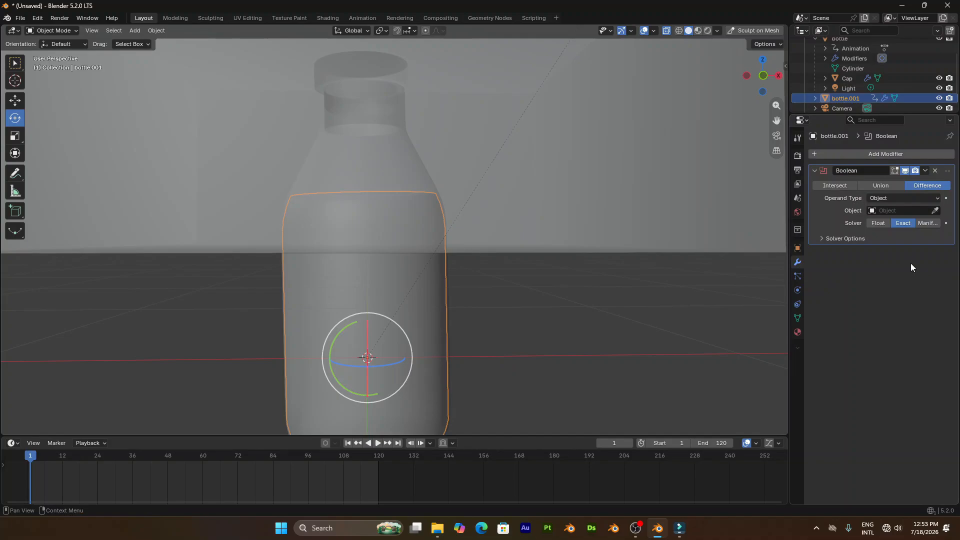
click(937, 212)
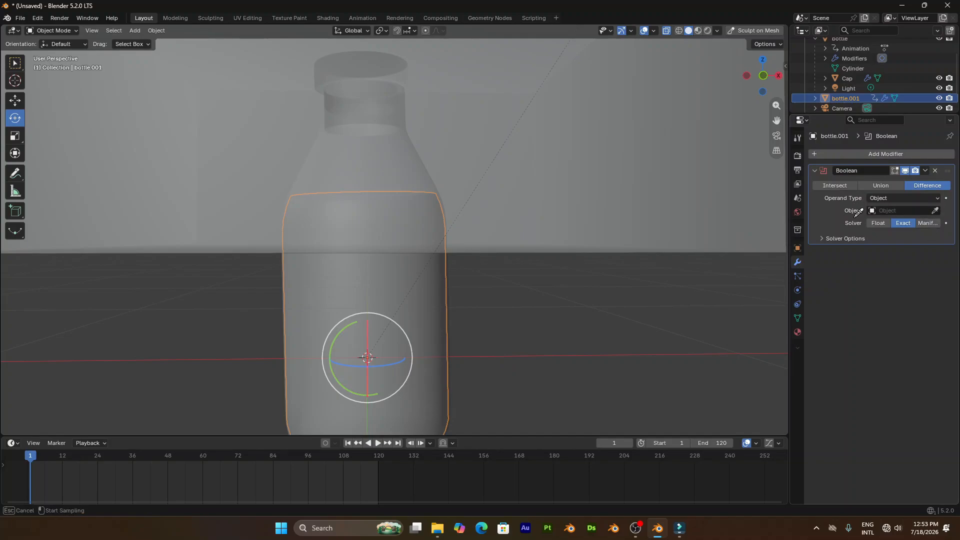
click(617, 103)
scroll(595, 135, down, 3)
scroll(490, 200, up, 3)
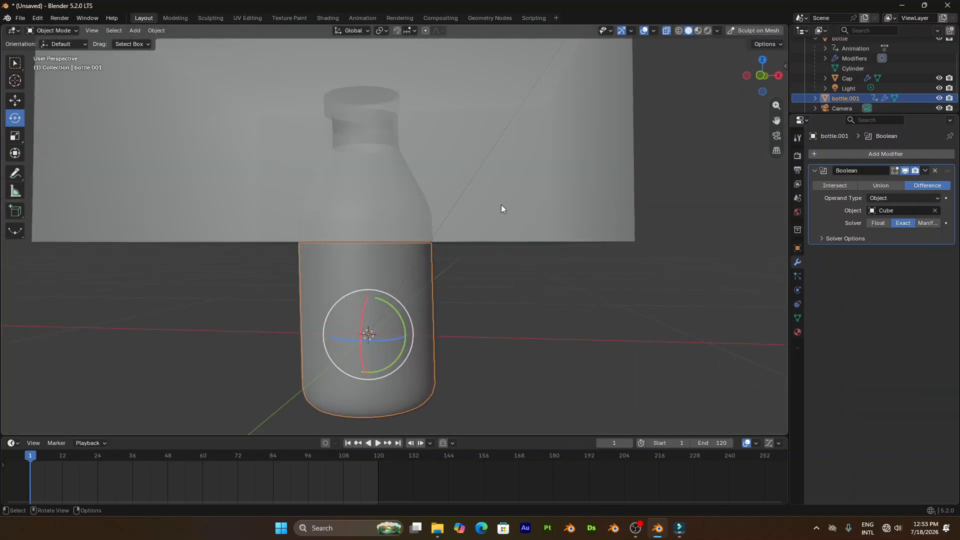
Add a sphere empty at the bottle's origin, scale it to about 0.328 and apply its scale
scroll(500, 205, up, 3)
middle_drag(524, 211, 503, 278)
key(shift+a)
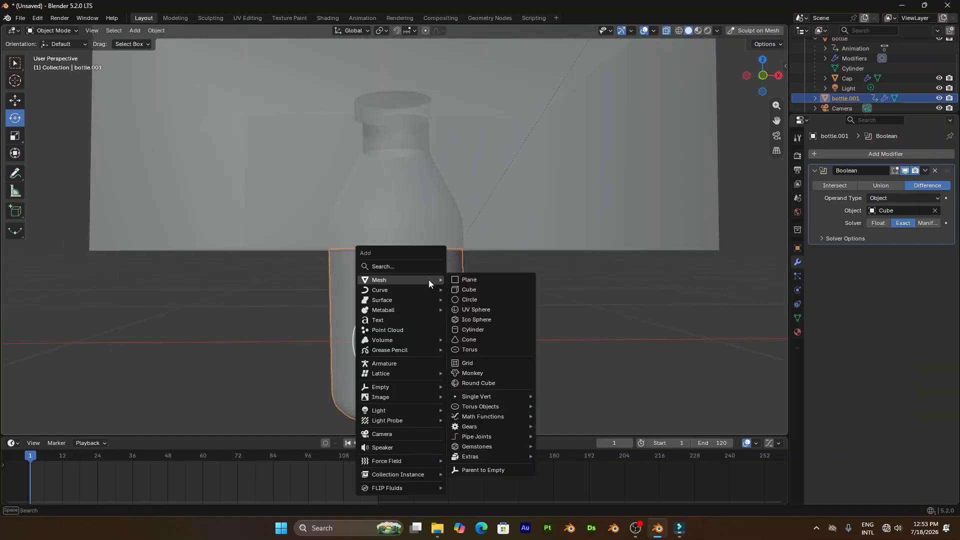
mouse_move(396, 387)
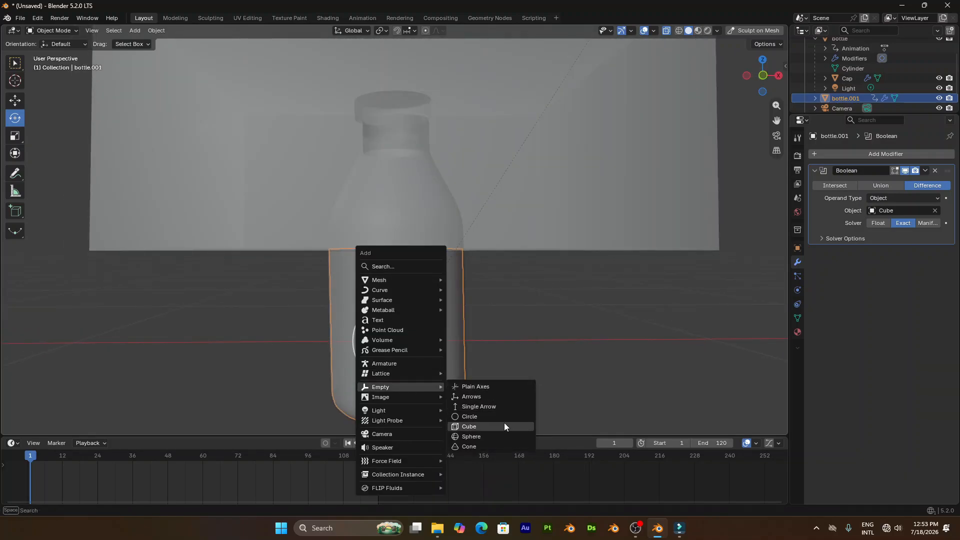
click(493, 438)
key(s)
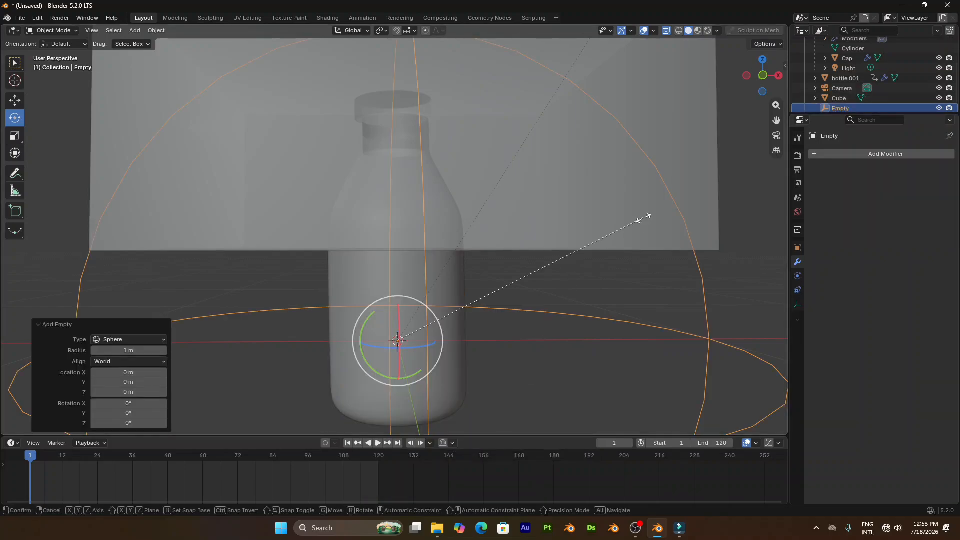
click(489, 291)
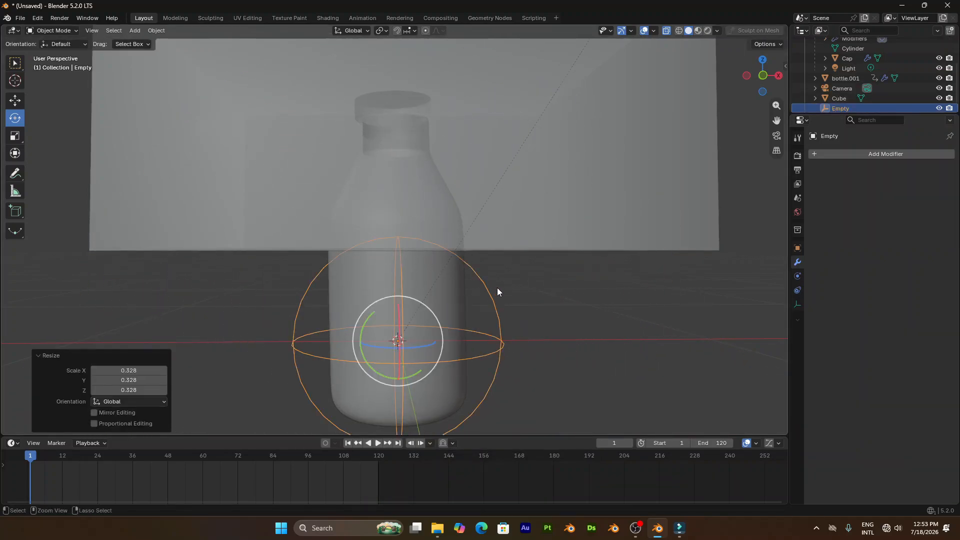
key(ctrl+a)
click(497, 288)
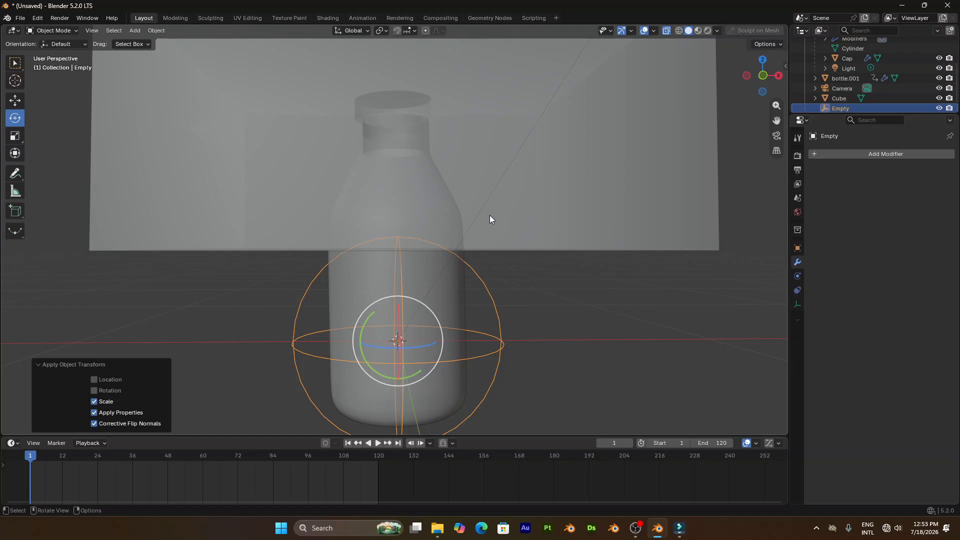
Parent the empty, the bottle copy and the cap to the original bottle using the Object parent type
middle_drag(562, 243, 520, 271)
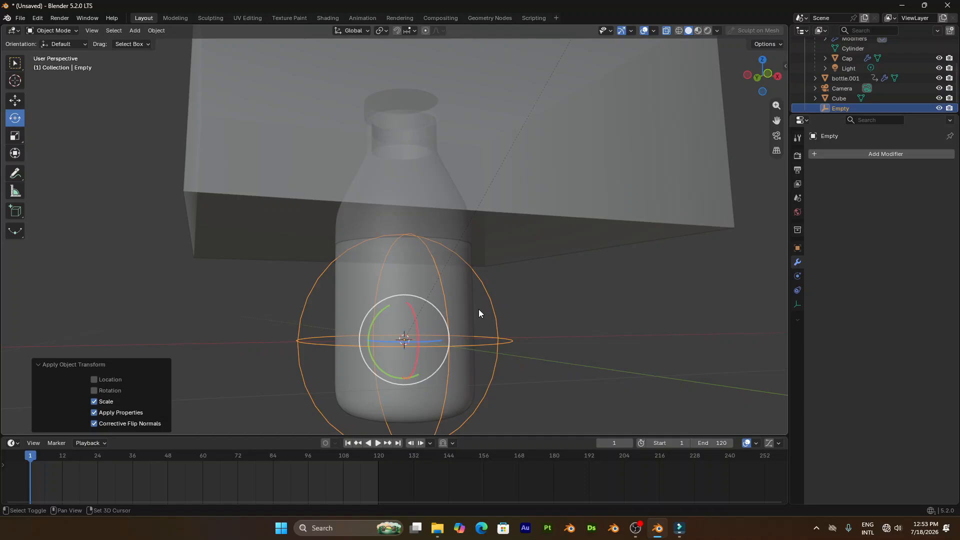
shift+click(436, 293)
shift+click(436, 292)
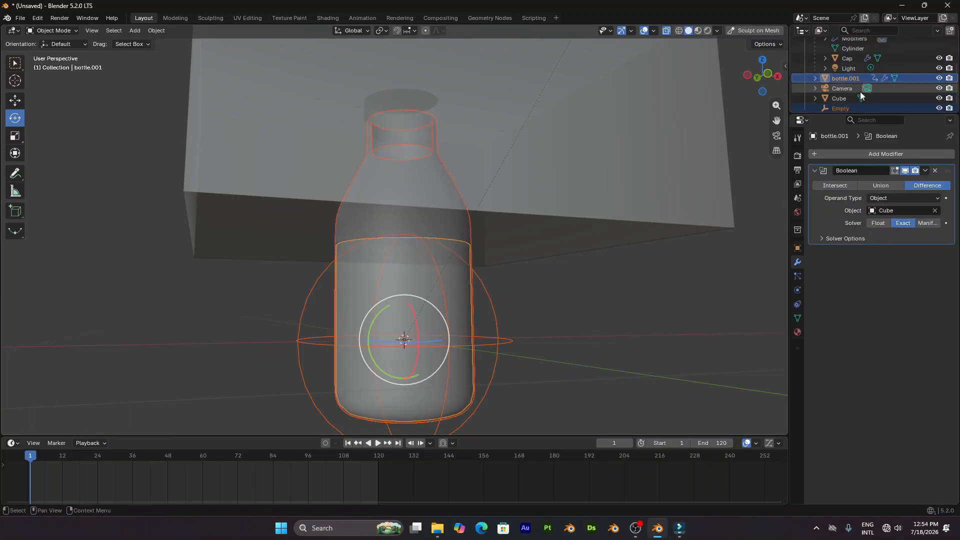
shift+click(417, 94)
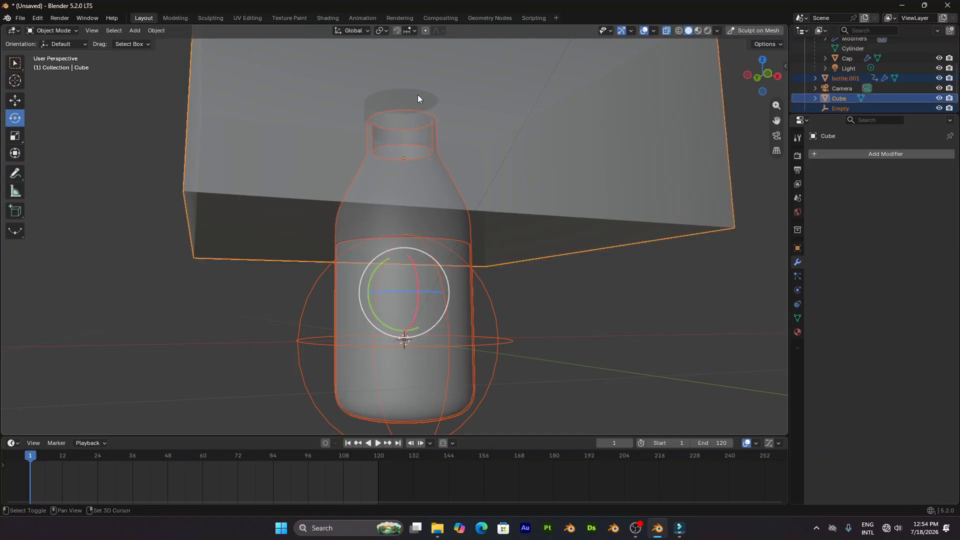
shift+click(418, 94)
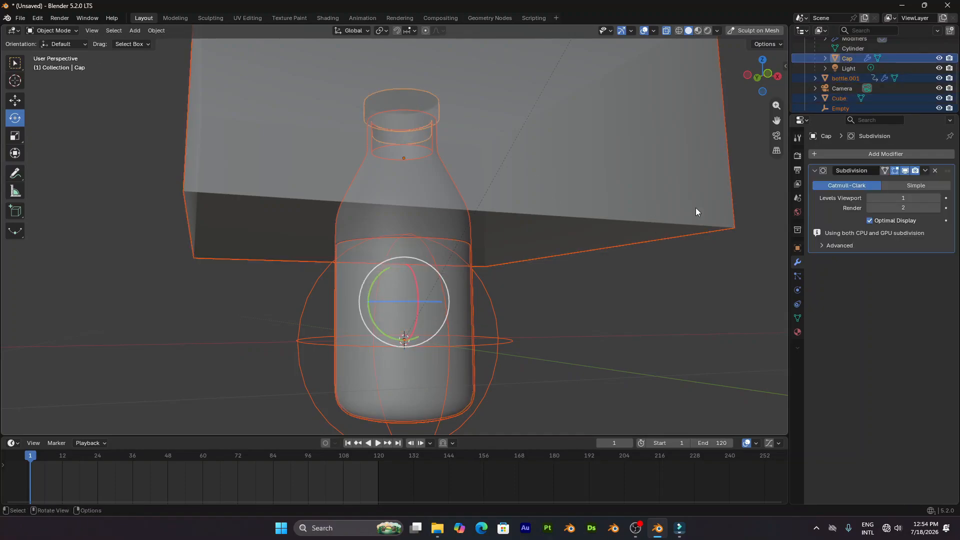
shift+click(675, 186)
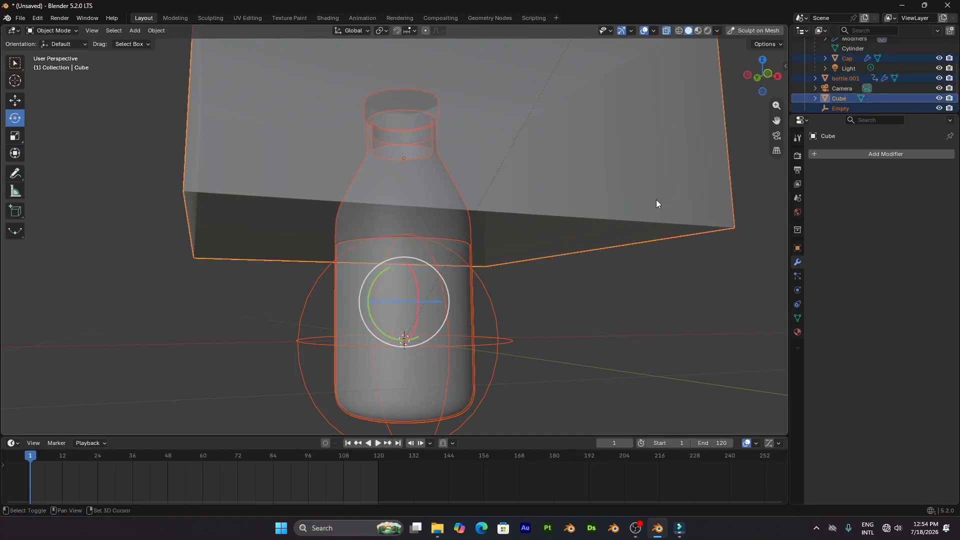
shift+click(661, 190)
middle_drag(602, 226, 507, 305)
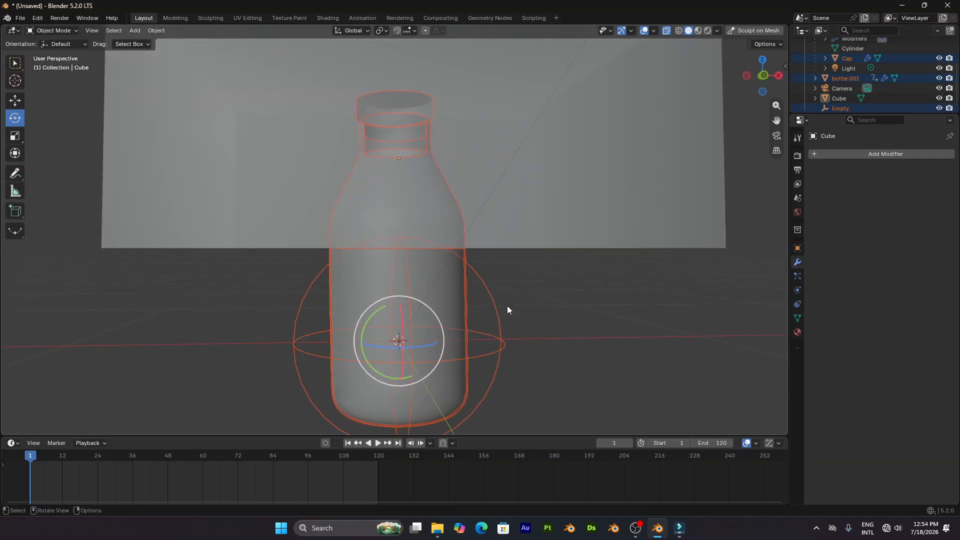
shift+click(461, 300)
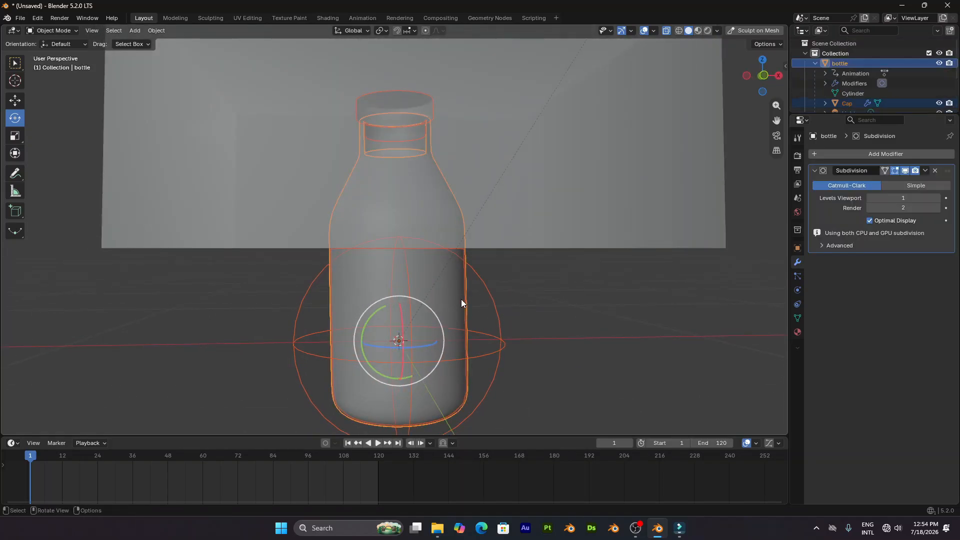
key(ctrl+p)
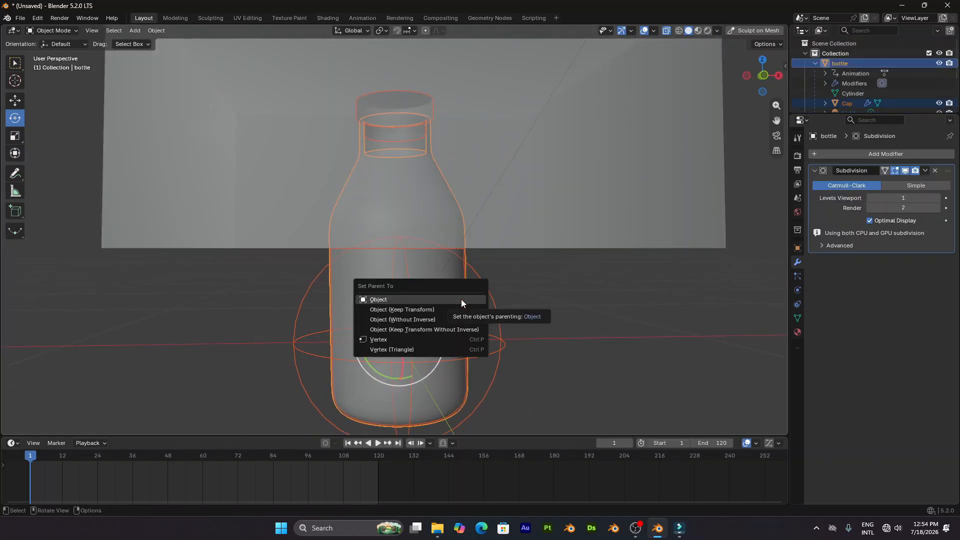
click(461, 299)
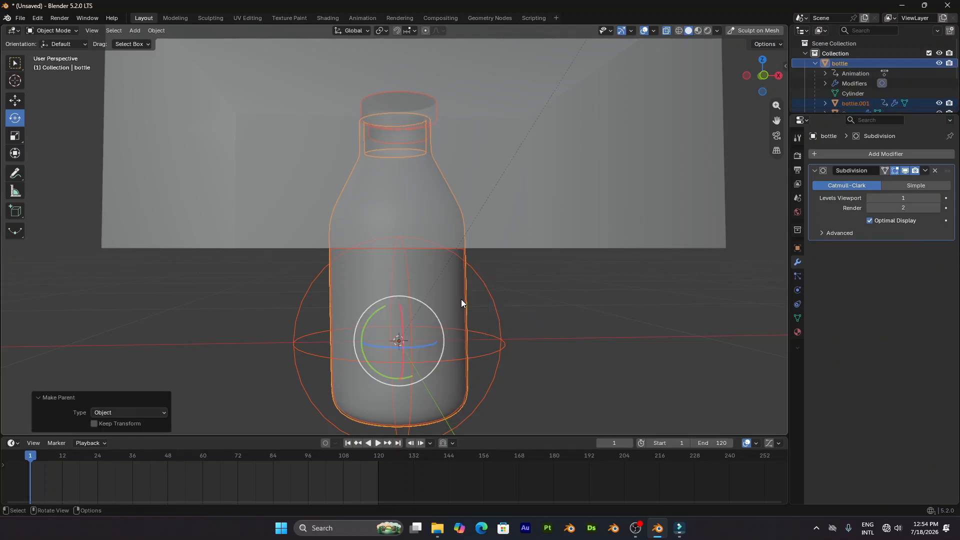
Add a Copy Location constraint to the large cube with the sphere empty as its target
middle_drag(545, 266, 433, 179)
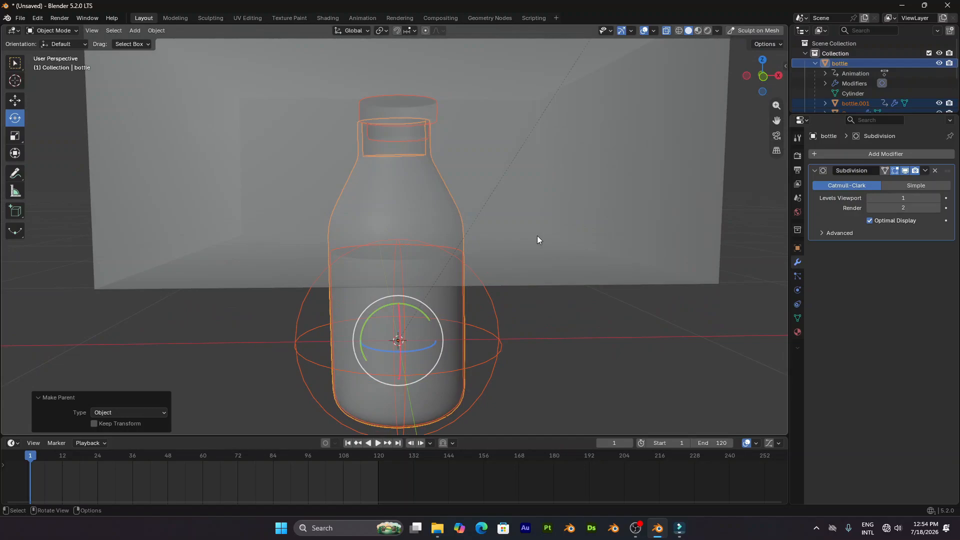
middle_drag(537, 235, 524, 305)
click(584, 186)
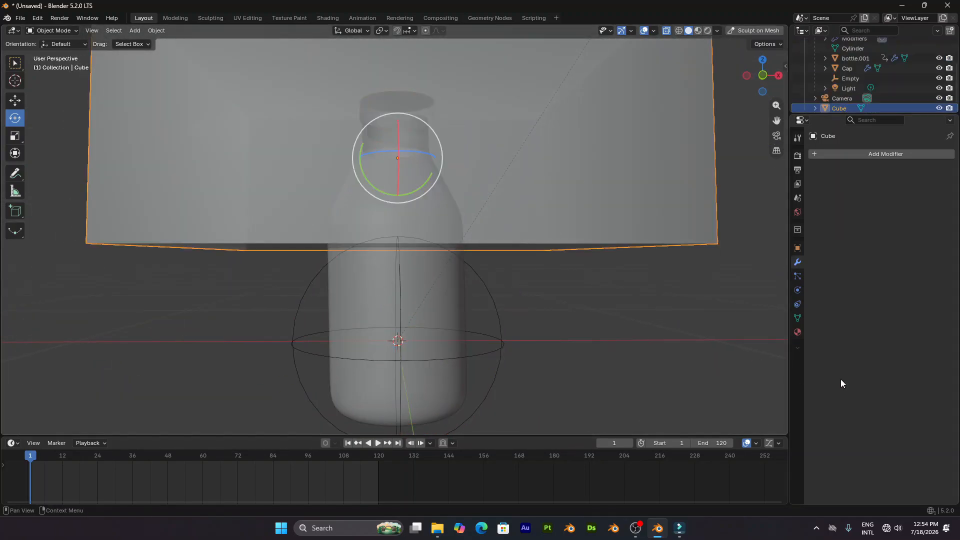
click(798, 304)
click(893, 157)
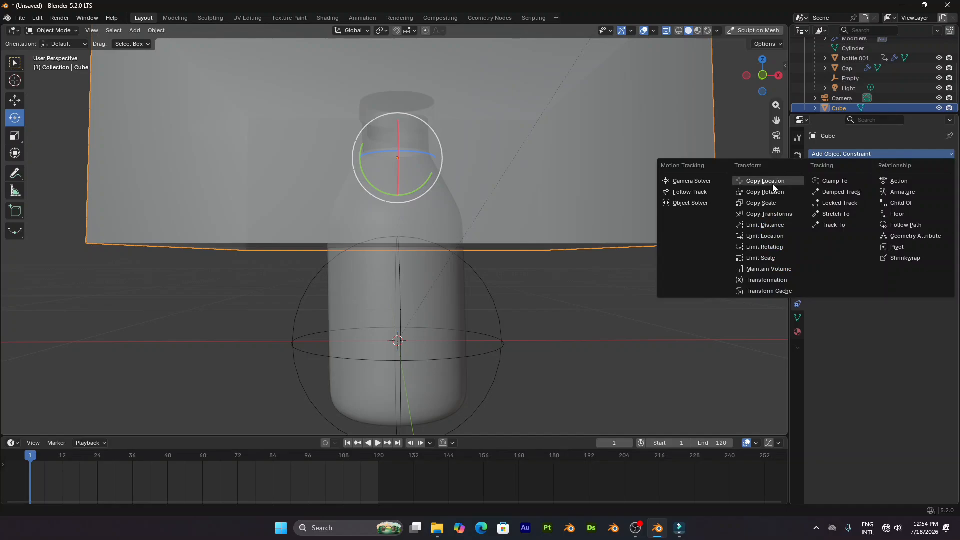
click(745, 182)
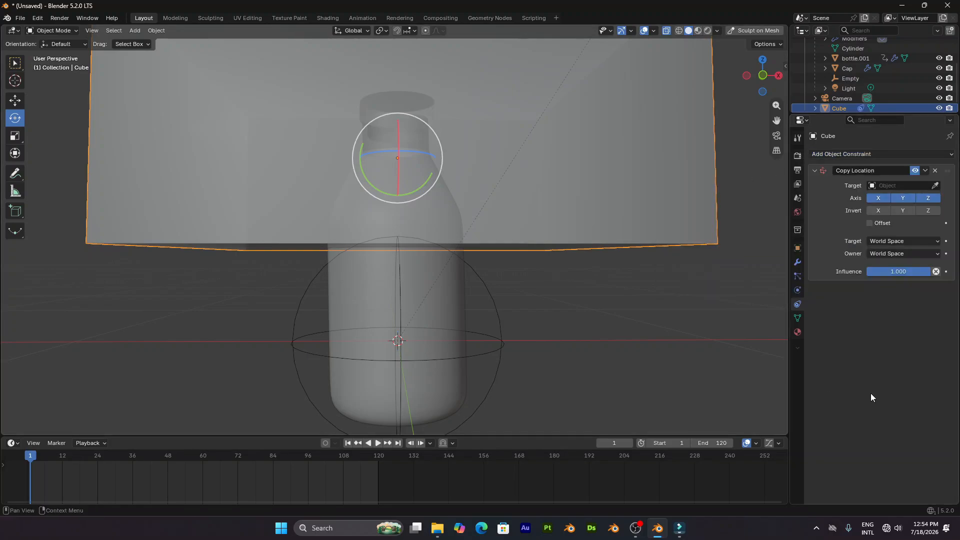
click(935, 186)
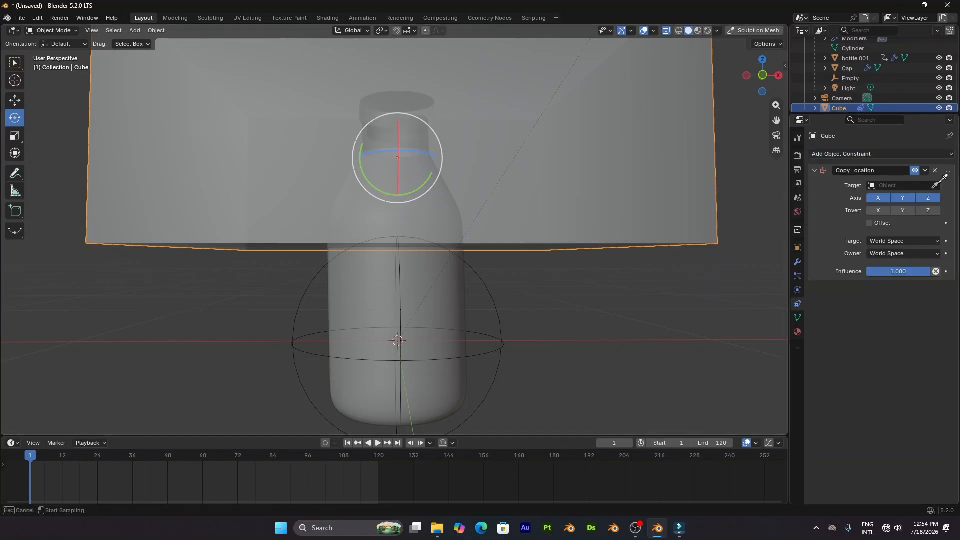
click(490, 286)
Limit the cube's Copy Location constraint to the Z axis and enable Offset
middle_drag(488, 290, 538, 275)
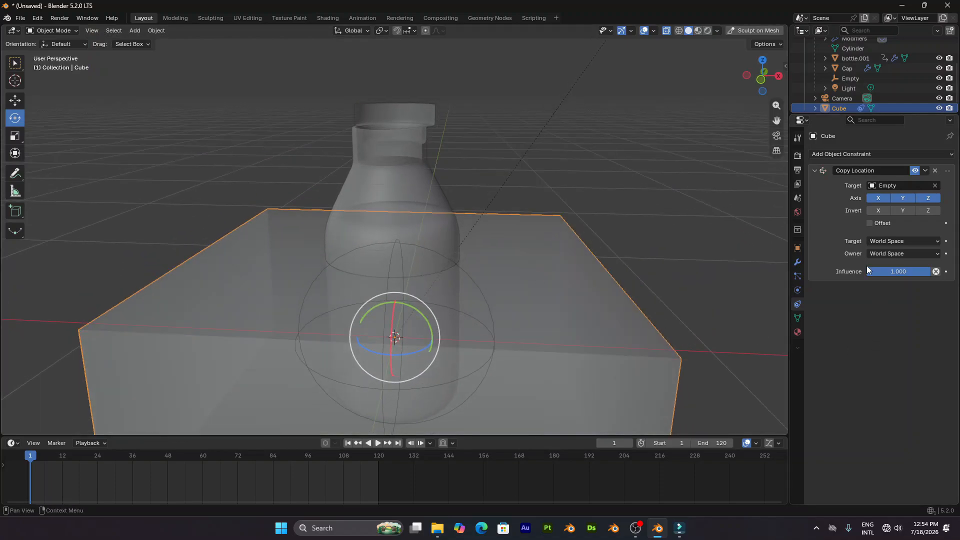
scroll(583, 235, down, 2)
scroll(582, 235, up, 2)
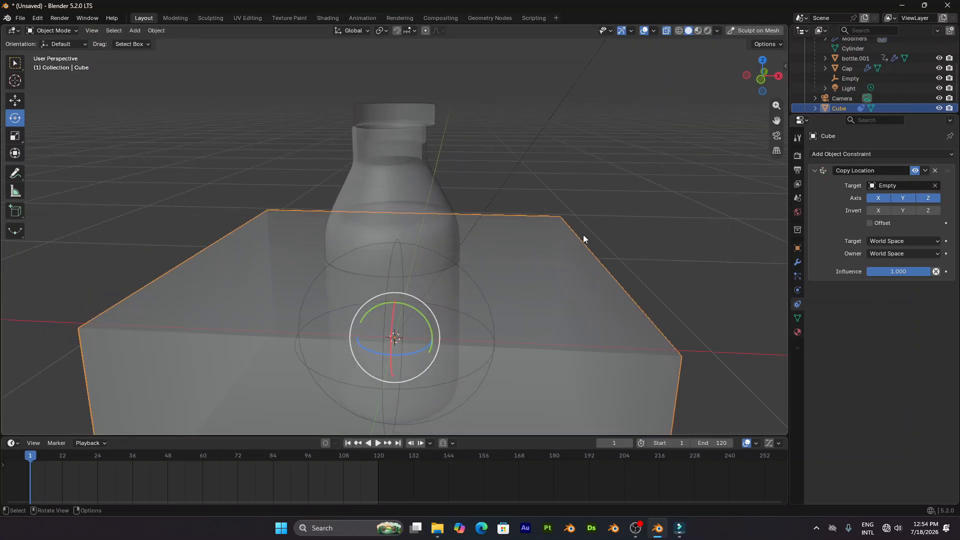
middle_drag(582, 235, 584, 226)
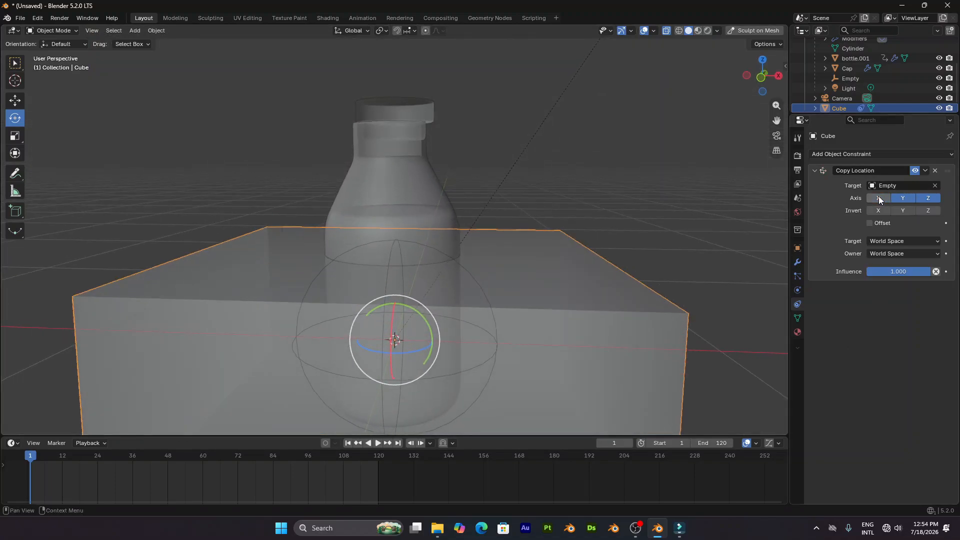
click(908, 198)
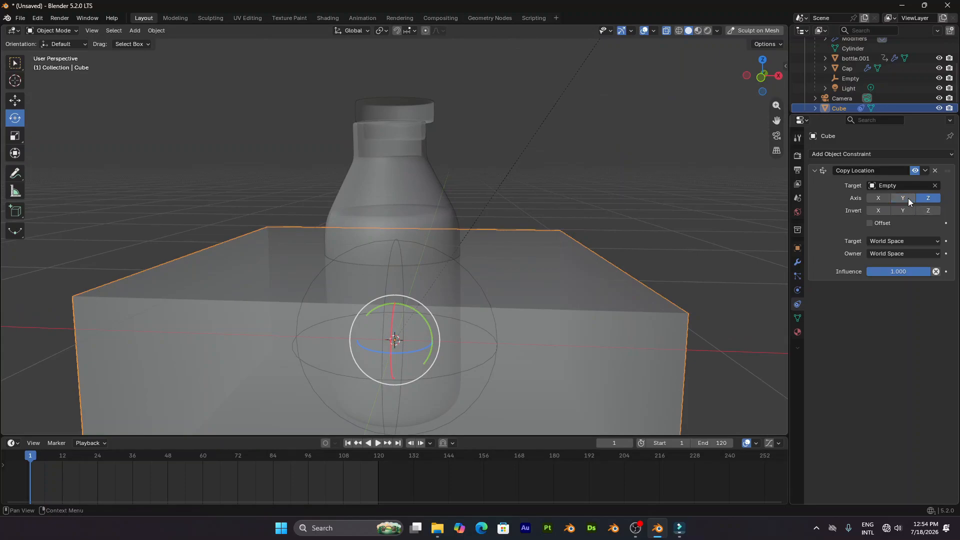
click(869, 223)
scroll(586, 271, down, 4)
scroll(516, 259, up, 3)
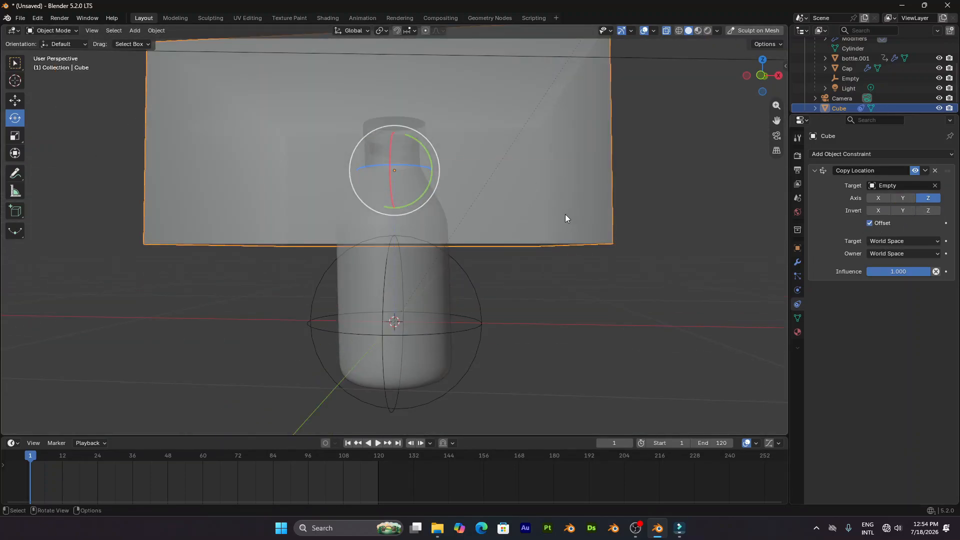
Try rotating the original bottle with its parented parts to test the setup, and cancel the rotation
middle_drag(488, 163, 492, 275)
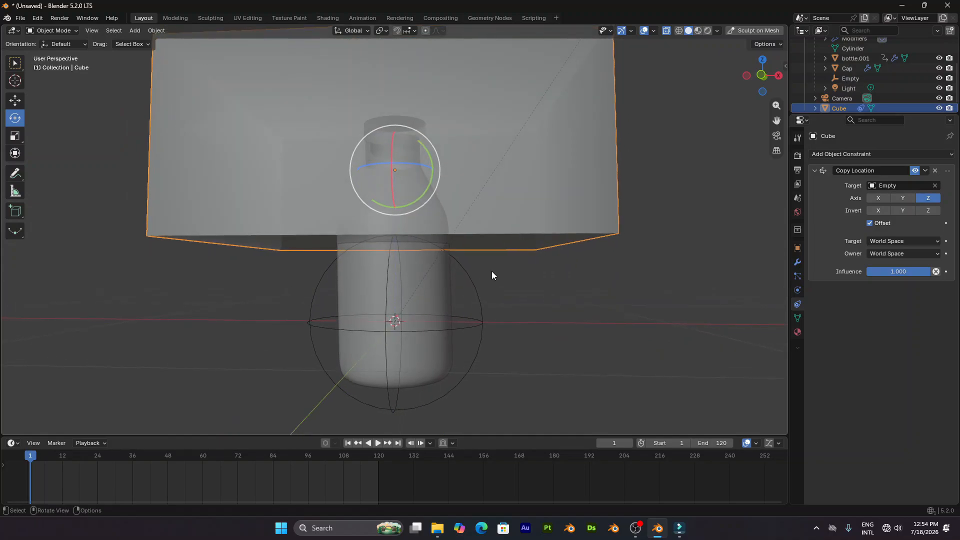
click(434, 292)
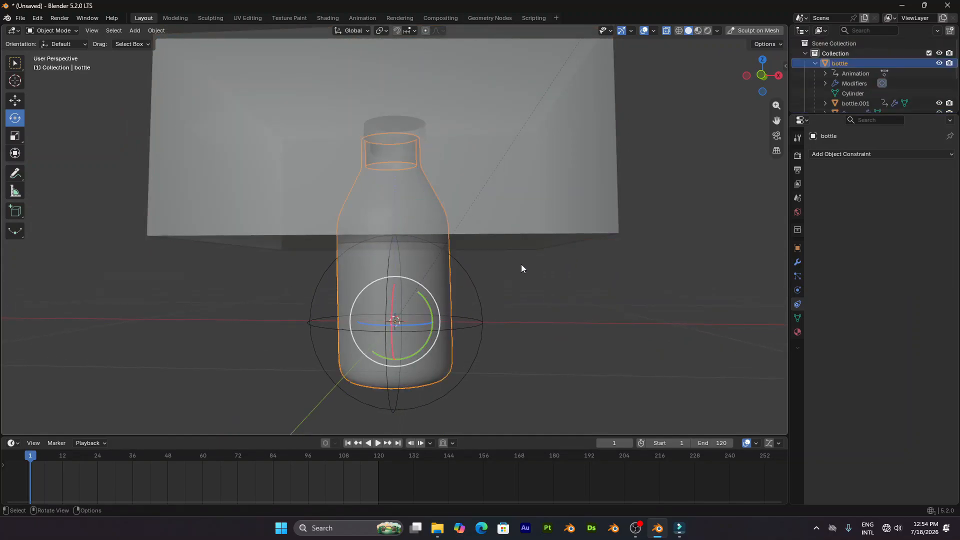
key(r)
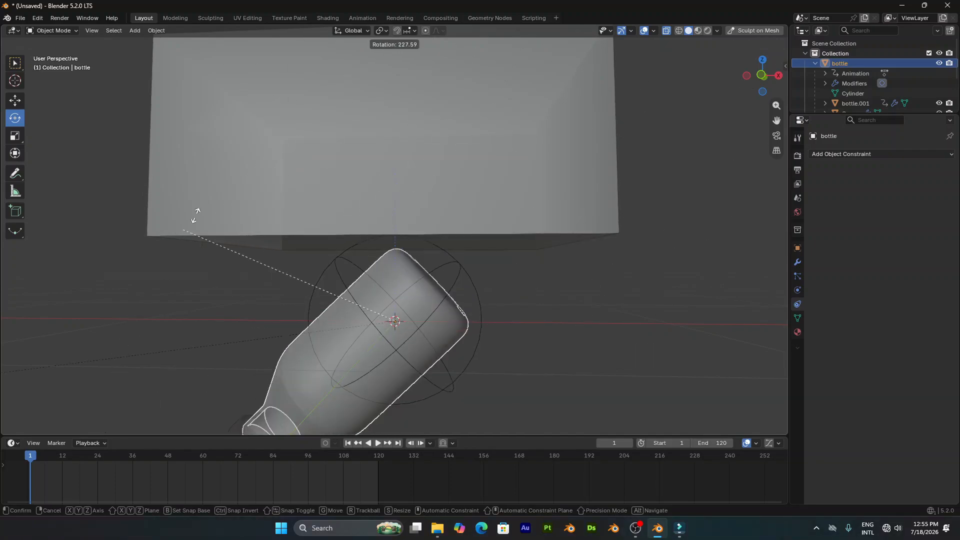
key(Escape)
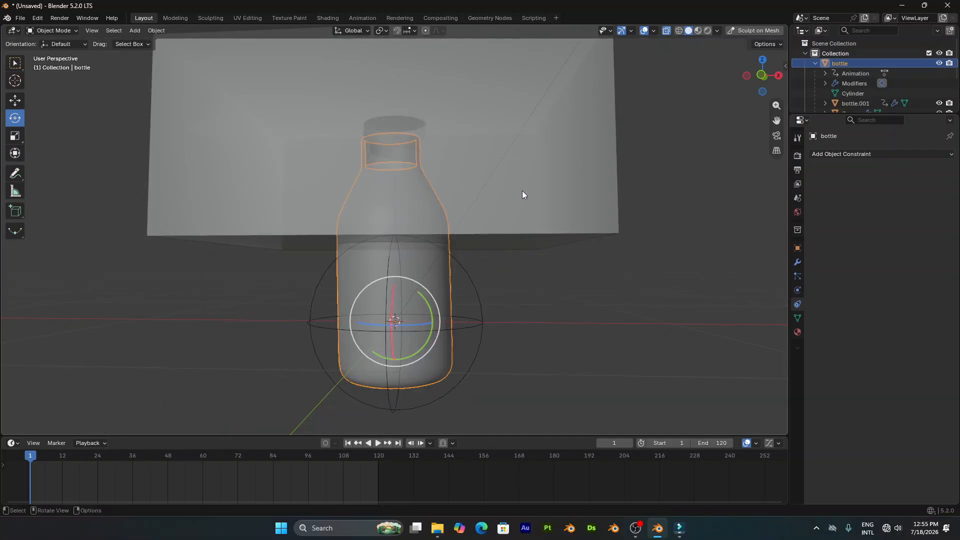
Raise the sphere empty along the global Z axis by about 0.2 m
middle_drag(522, 194, 493, 272)
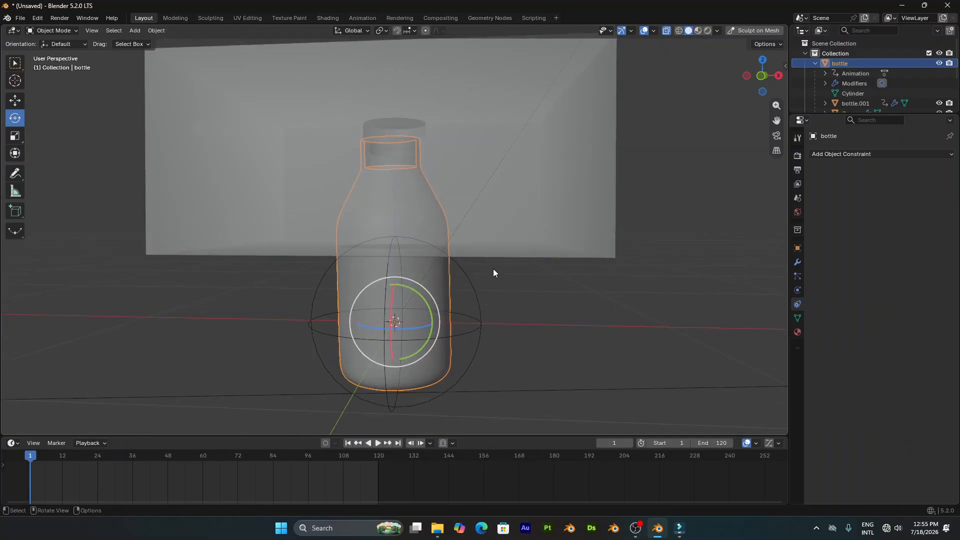
click(476, 293)
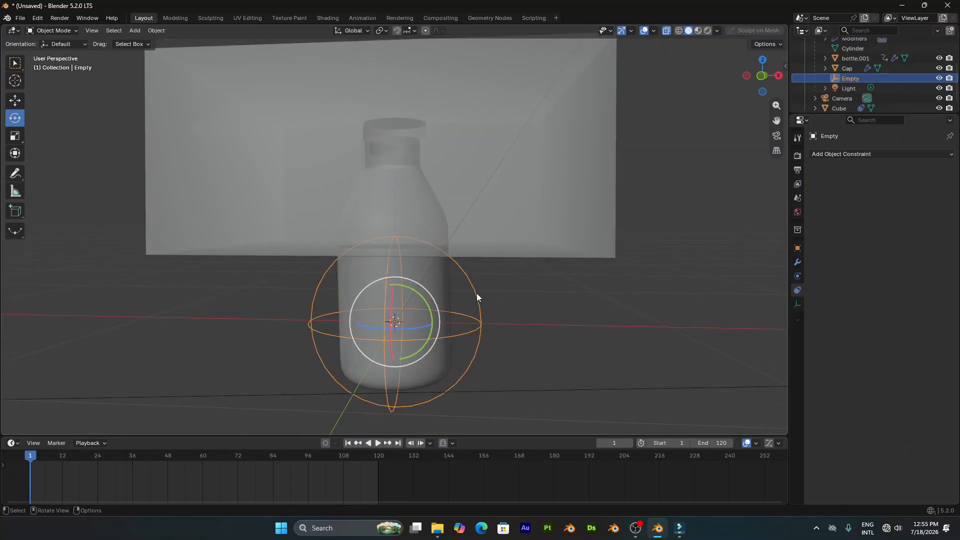
key(g)
key(z)
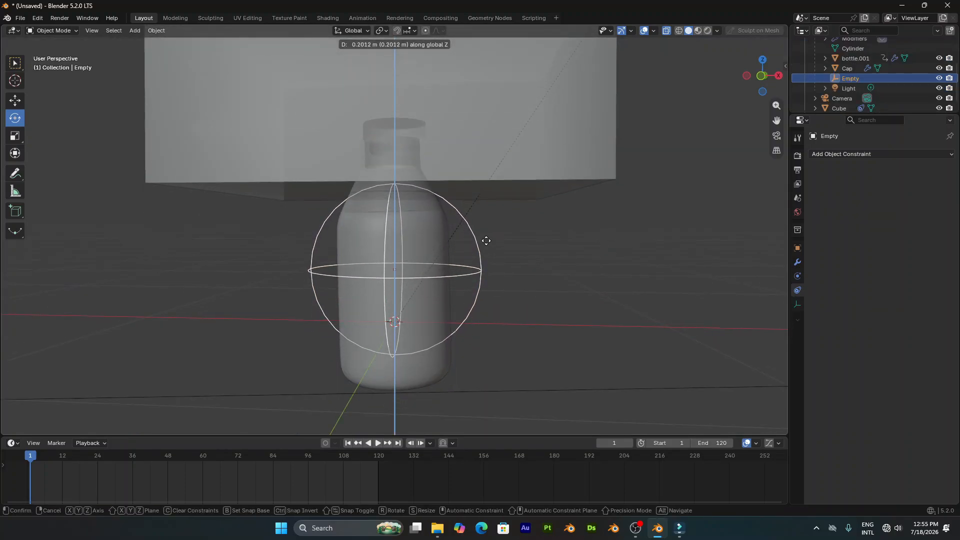
click(485, 245)
Lower the large cube along the global Z axis by about 0.2 m to reset the liquid level
click(496, 89)
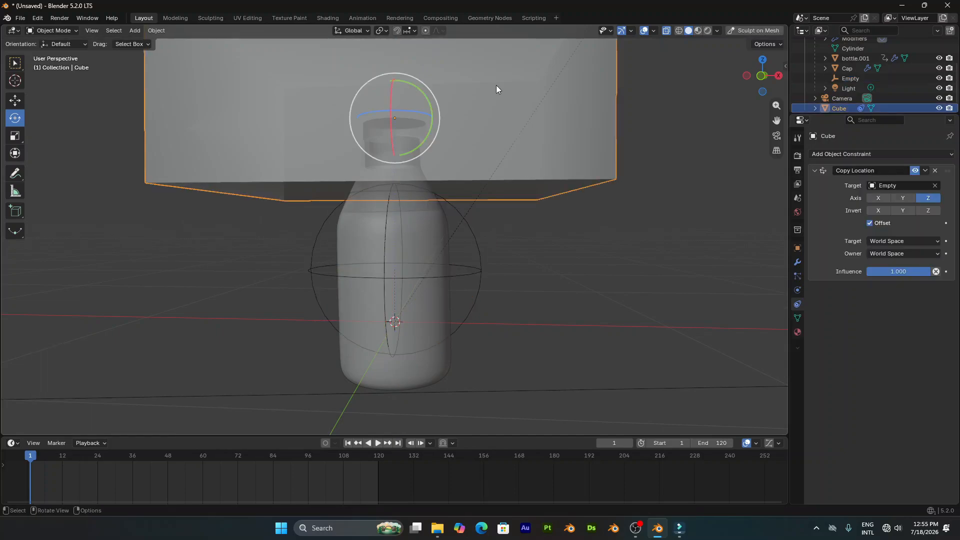
key(g)
key(z)
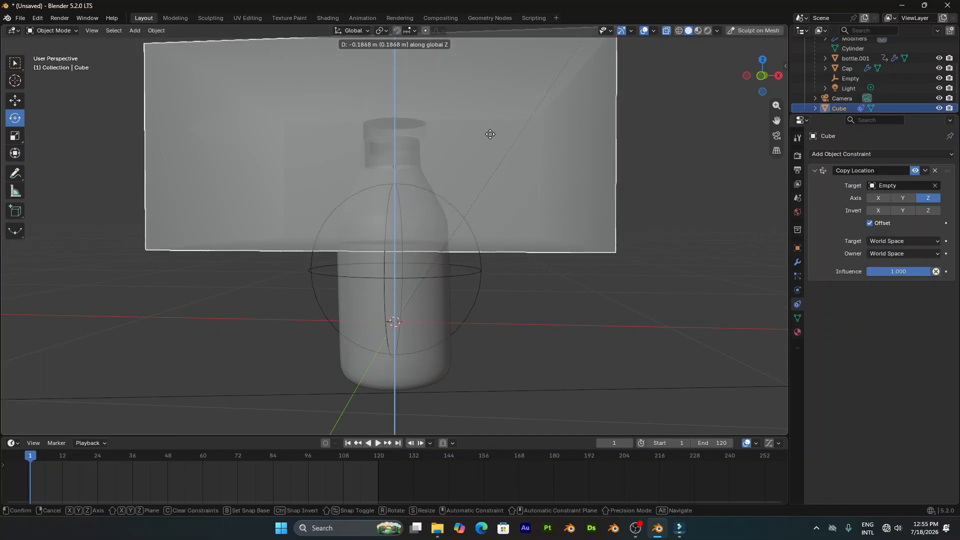
click(490, 148)
Try tilting the original bottle to test the liquid level with the raised empty, and cancel the rotation
click(445, 304)
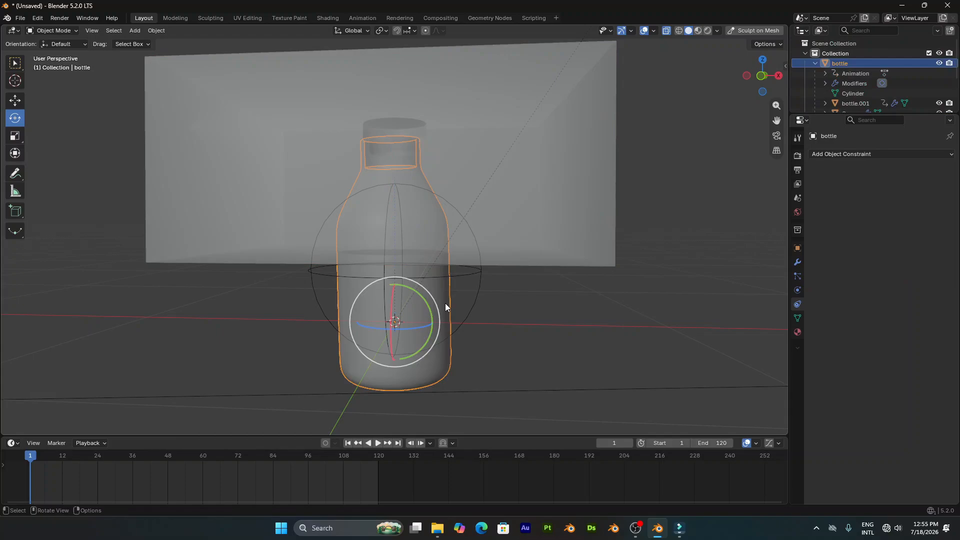
key(r)
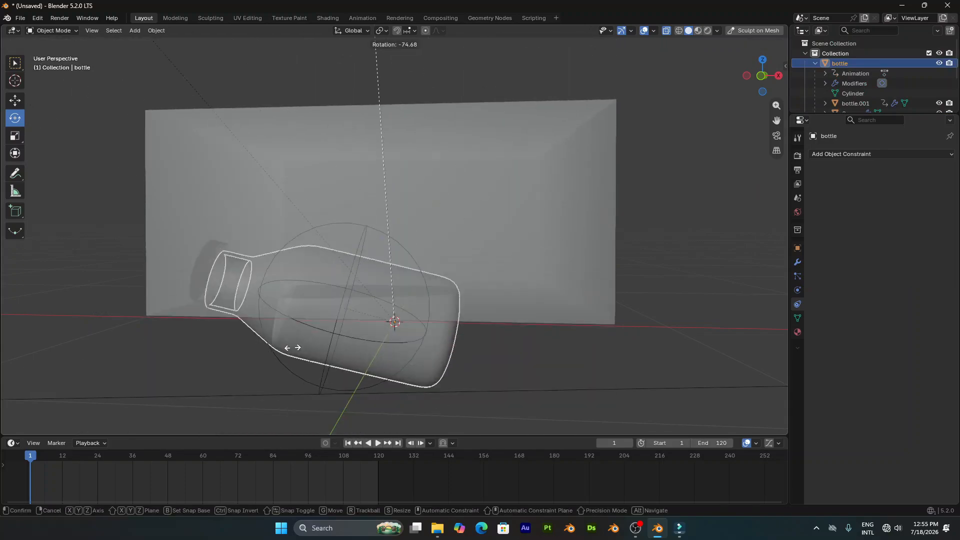
right_click(455, 306)
Subdivide the whole mesh of the large cube once with 1 cut and a second time with 10 cuts
scroll(457, 325, down, 2)
middle_drag(455, 306, 466, 272)
scroll(445, 302, up, 2)
middle_drag(554, 178, 556, 170)
click(562, 157)
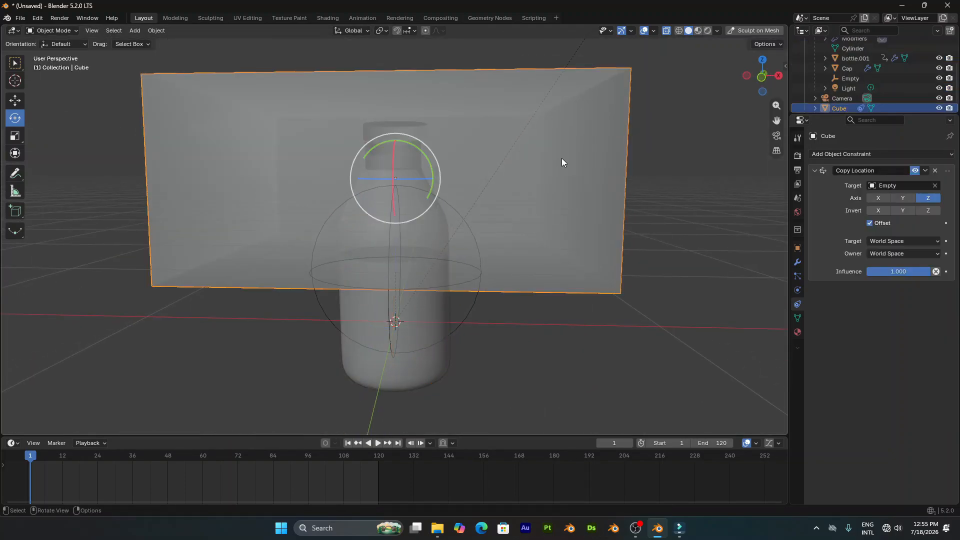
key(Tab)
right_click(462, 163)
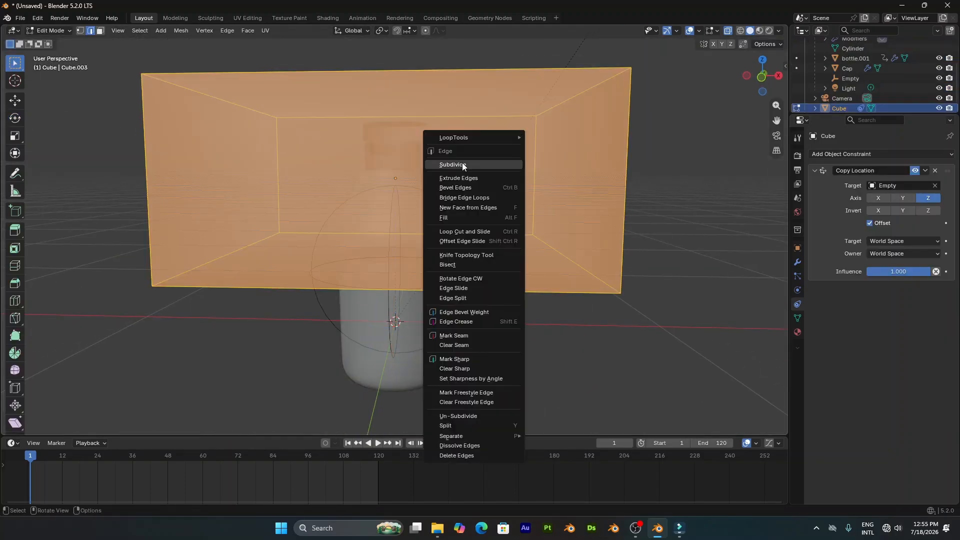
click(462, 163)
right_click(393, 151)
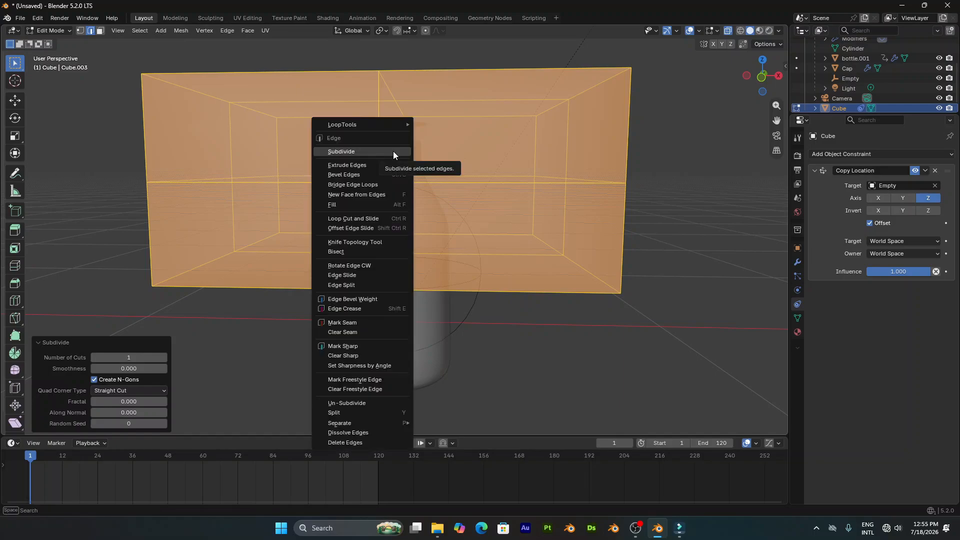
click(393, 151)
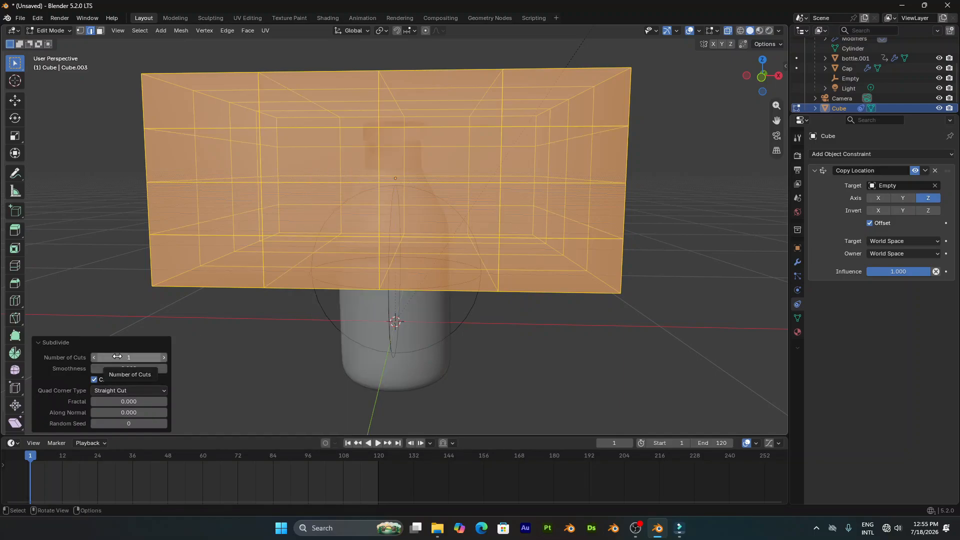
drag(117, 355, 160, 355)
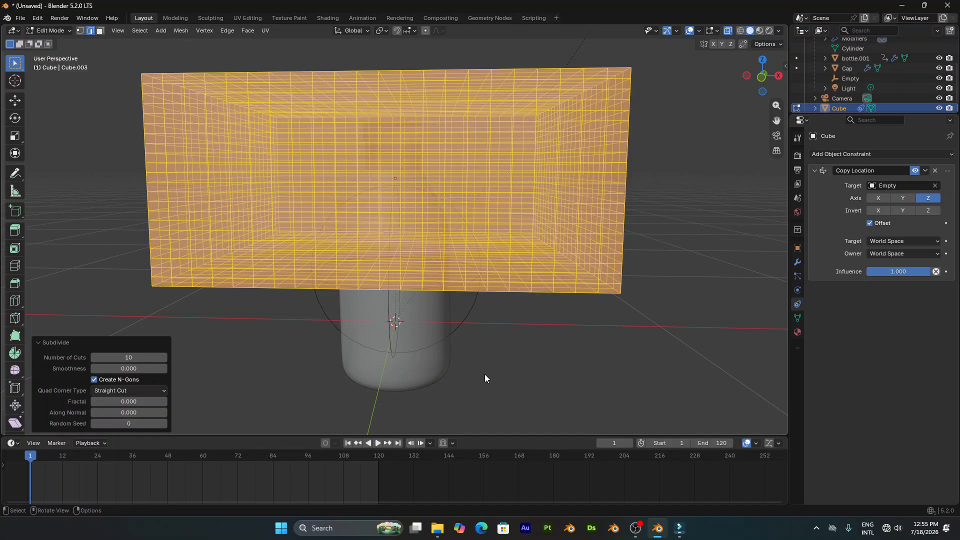
Return the subdivided cube to Object Mode and apply Shade Smooth to it
mouse_move(484, 374)
middle_down()
mouse_move(499, 134)
mouse_move(628, 248)
mouse_move(564, 205)
mouse_move(518, 218)
mouse_move(467, 313)
mouse_move(481, 331)
middle_up()
key(Tab)
right_click(453, 120)
click(452, 120)
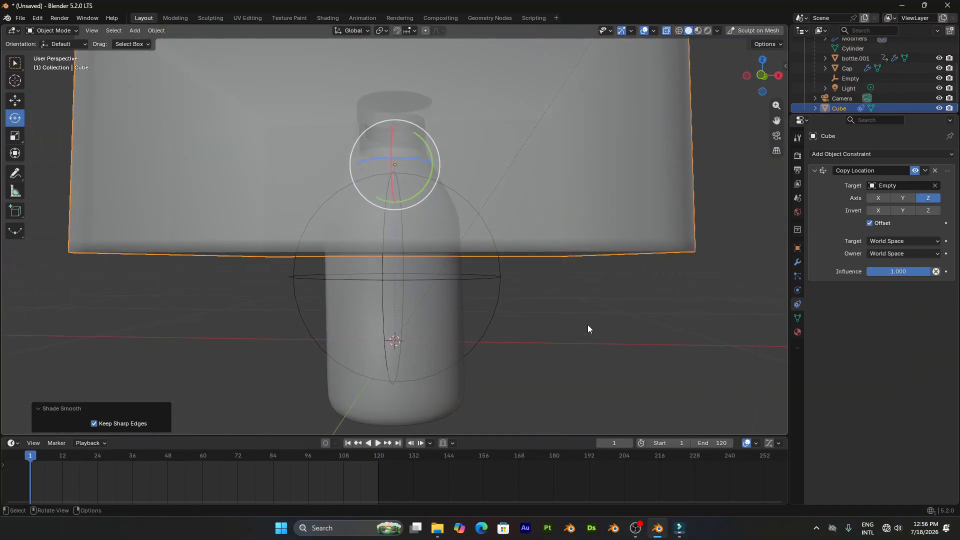
Add Dynamic Paint physics to the cube as a Canvas and set its surface type to Waves
middle_drag(529, 134, 519, 139)
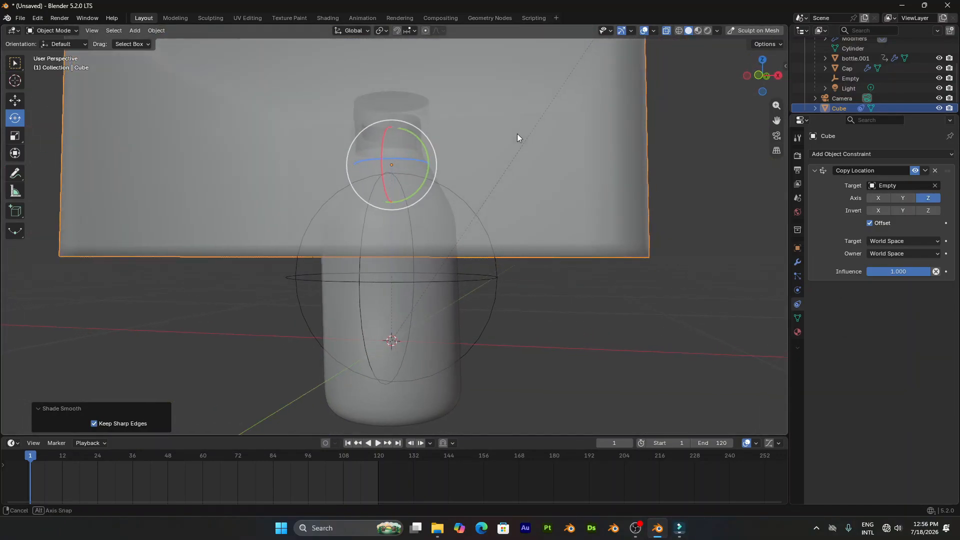
click(797, 290)
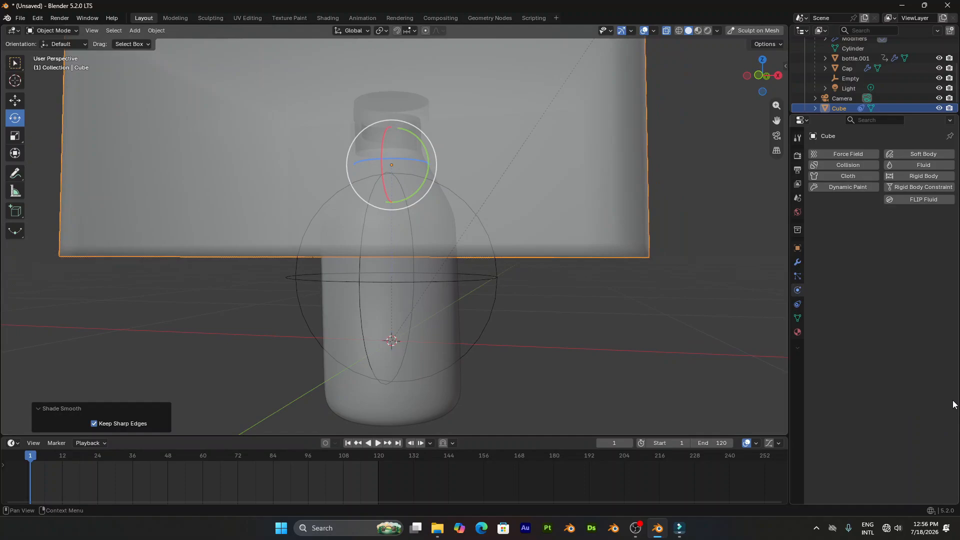
click(838, 186)
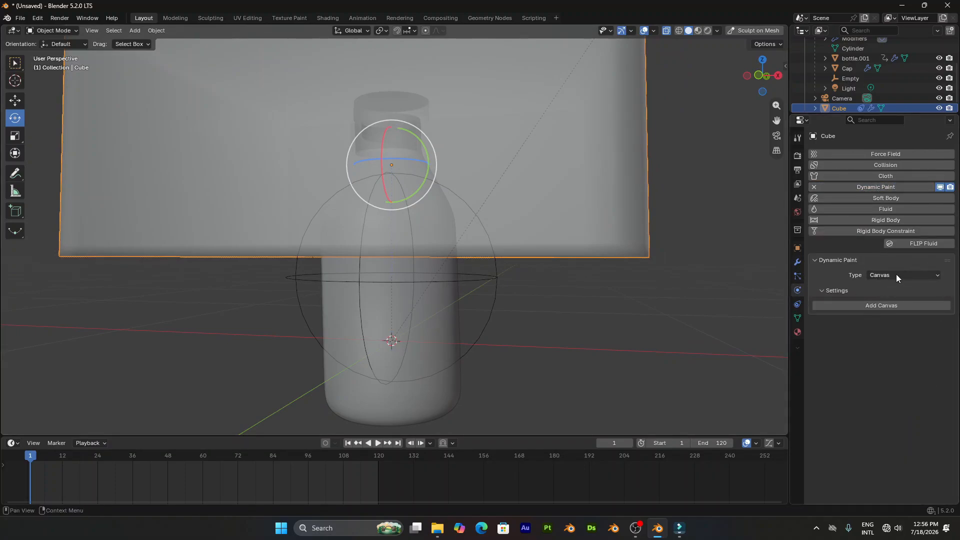
click(874, 304)
scroll(838, 367, down, 1)
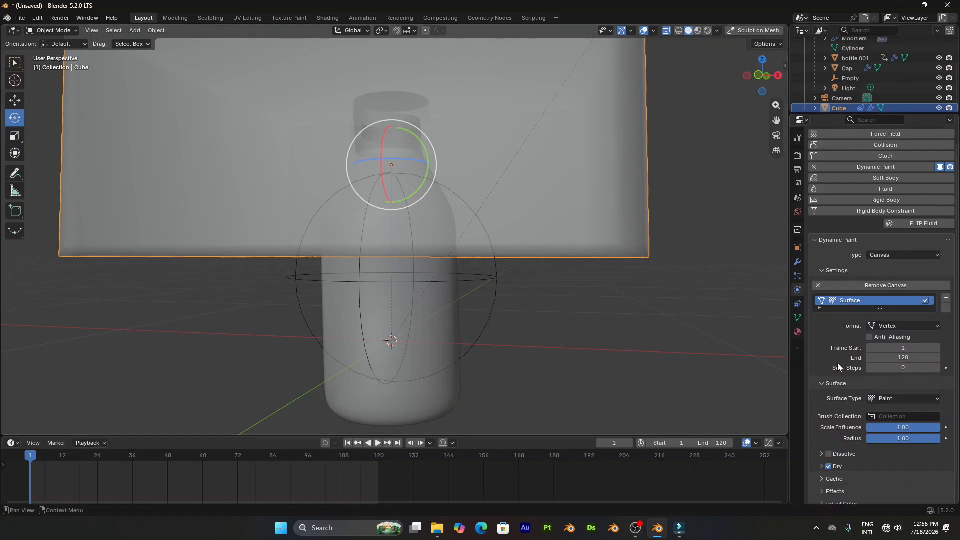
scroll(840, 380, down, 1)
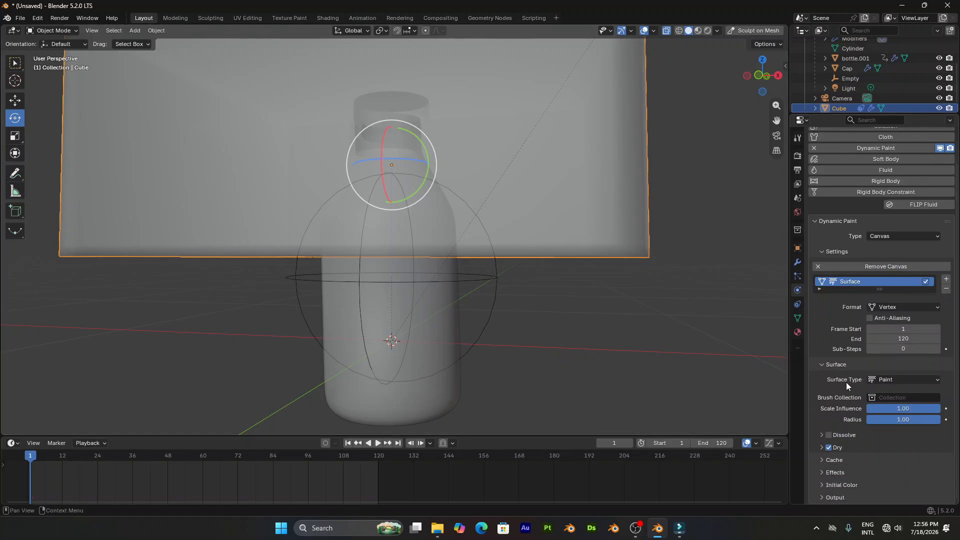
click(902, 379)
click(885, 425)
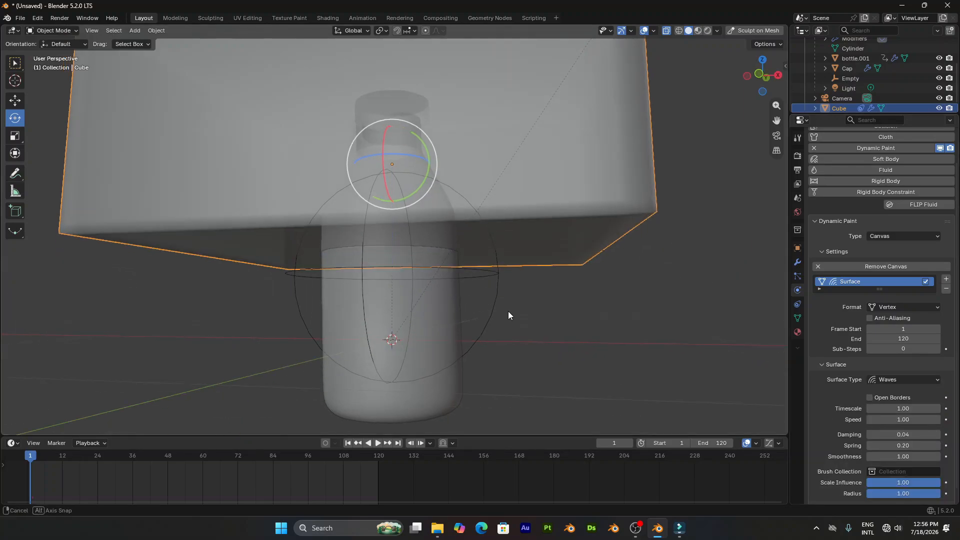
Add Dynamic Paint physics to the original bottle, set its type to Brush and add the brush
click(463, 307)
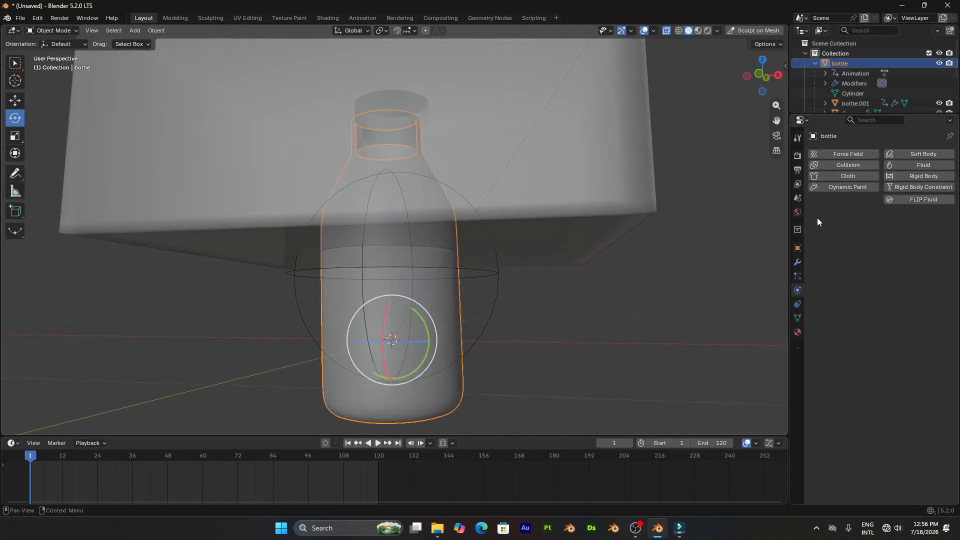
click(842, 186)
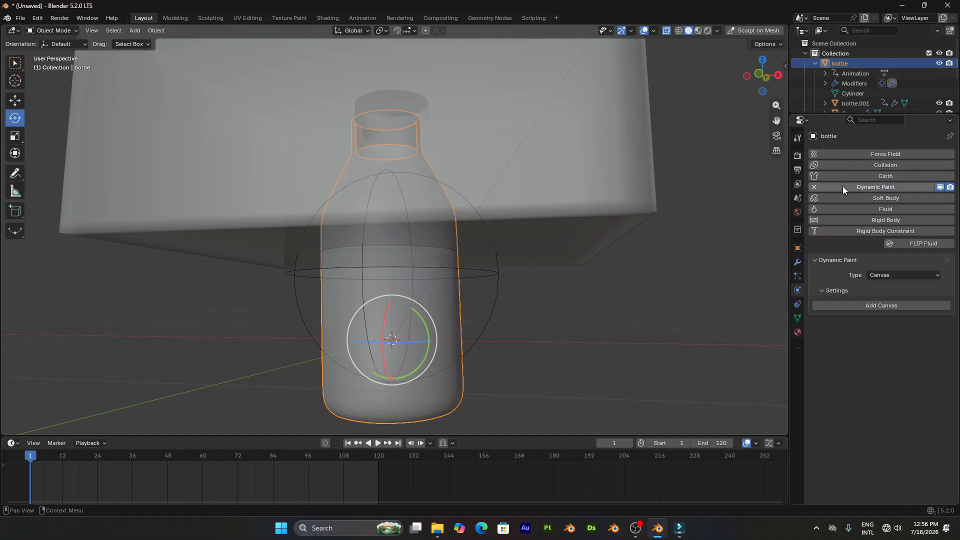
click(894, 274)
click(880, 295)
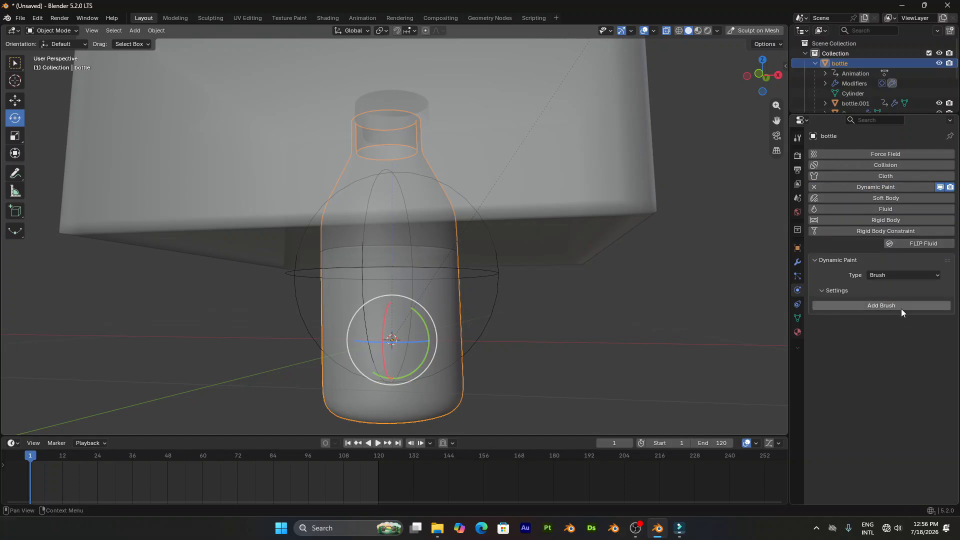
click(881, 305)
Play the animation to preview the waves on the liquid surface inside the bottle, and stop it
middle_drag(500, 311, 483, 361)
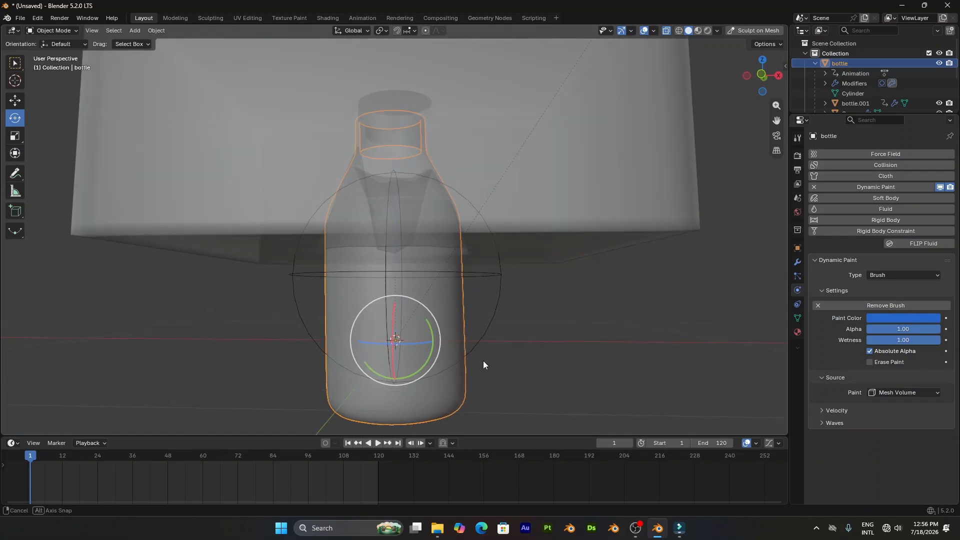
key(space)
mouse_move(510, 316)
middle_down()
mouse_move(561, 331)
mouse_move(499, 325)
mouse_move(490, 308)
mouse_move(464, 307)
mouse_move(496, 308)
middle_up()
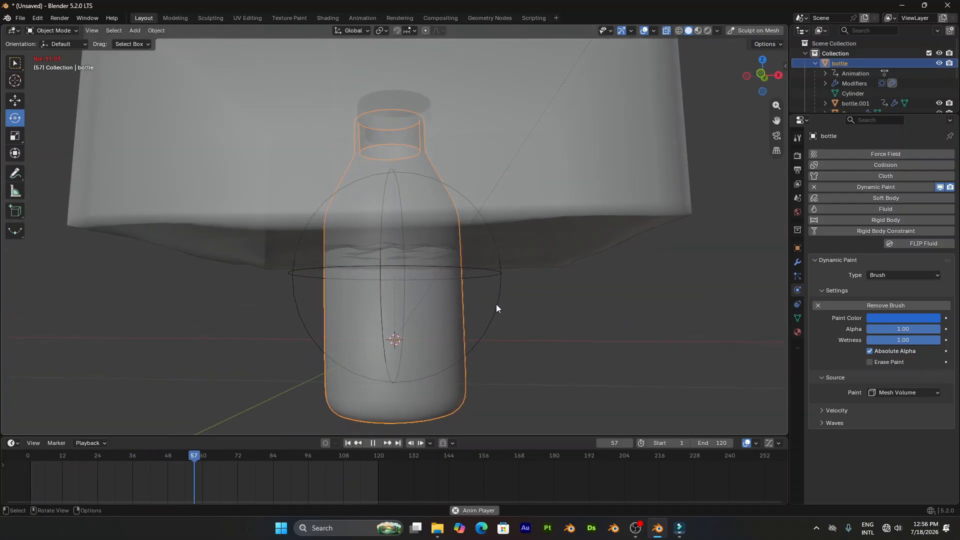
key(space)
Rename the bottle copy that forms the fluid volume as Liquid
click(442, 303)
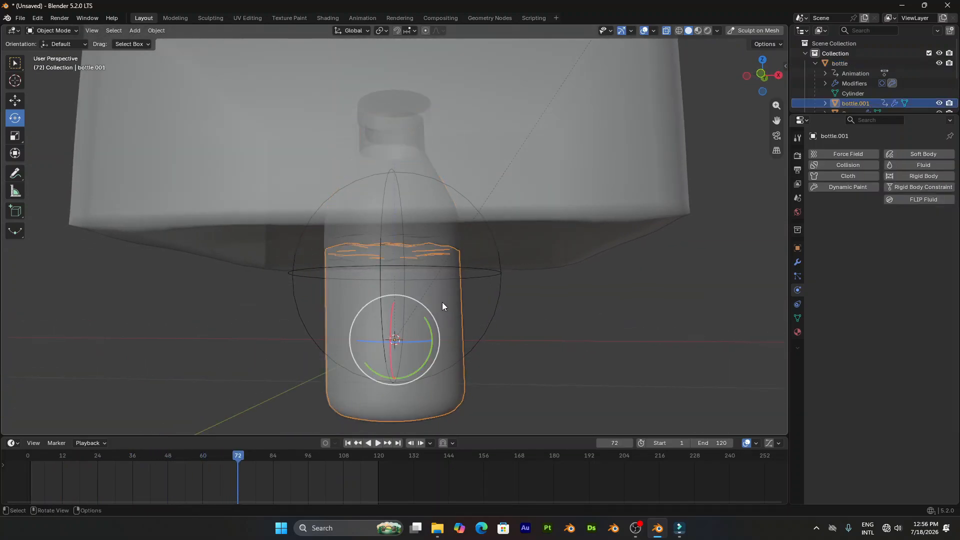
middle_drag(442, 302, 445, 301)
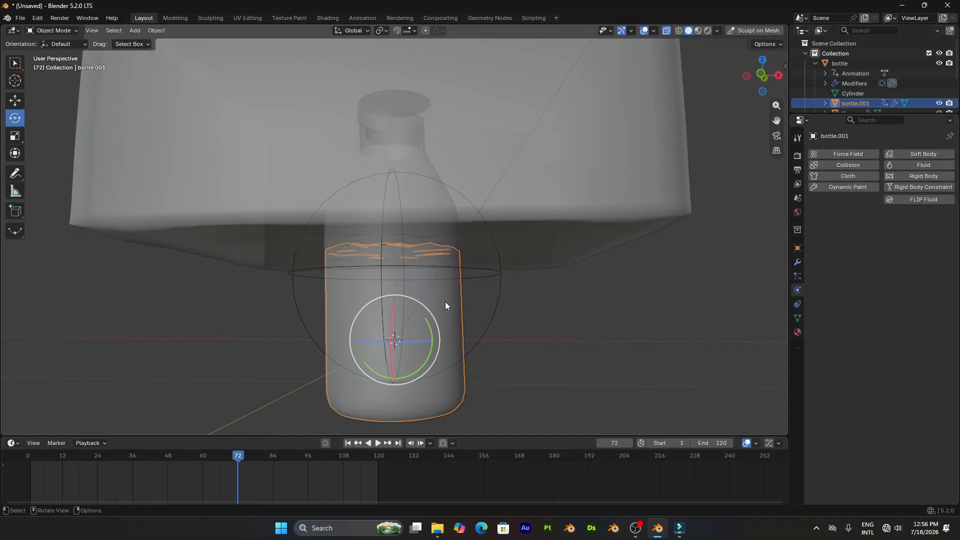
key(F2)
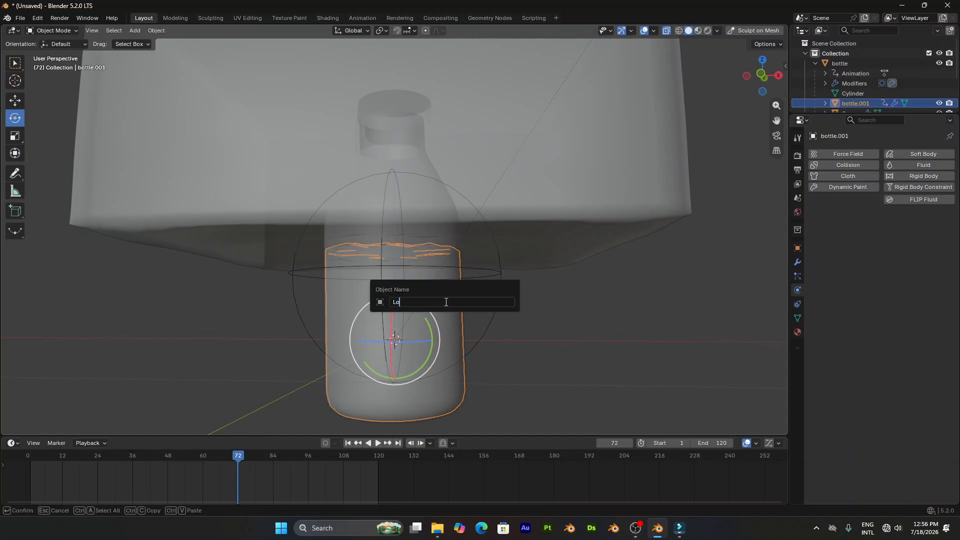
text(Loquid)
key(Return)
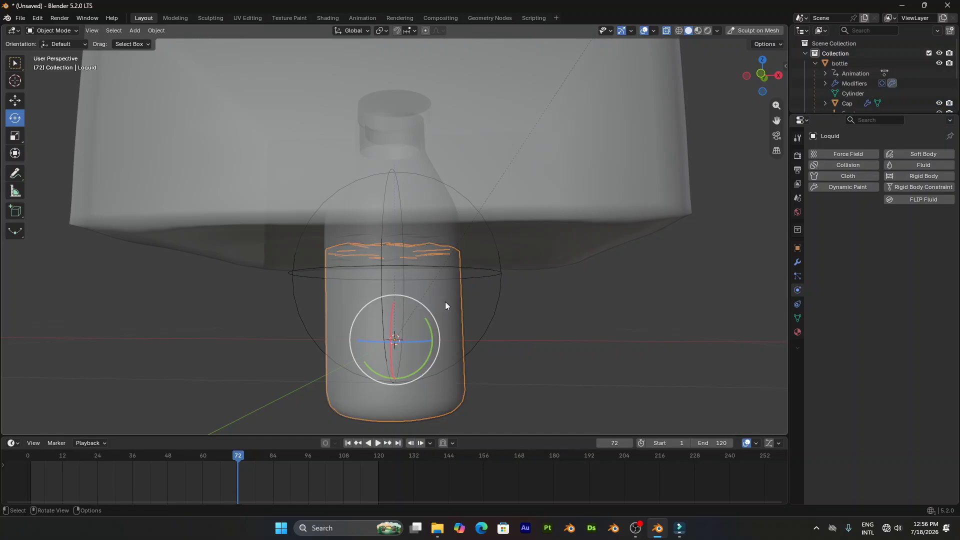
key(F2)
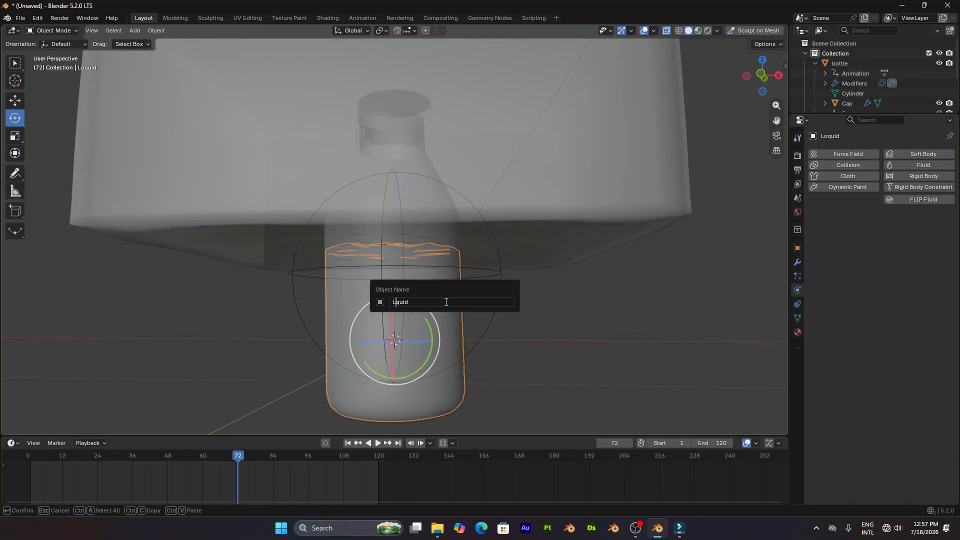
key(Return)
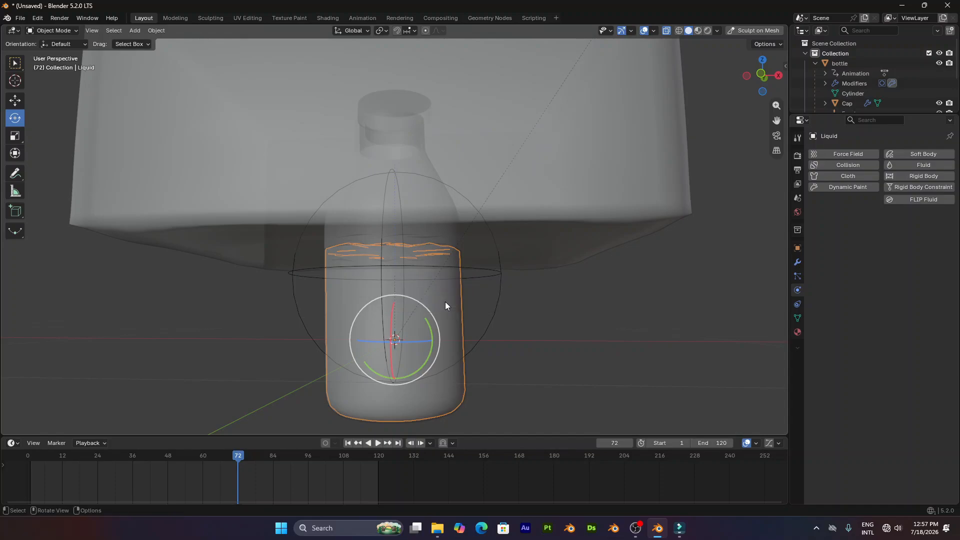
Add 8 evenly spaced loop cuts around the straight side wall of the Liquid mesh
key(Tab)
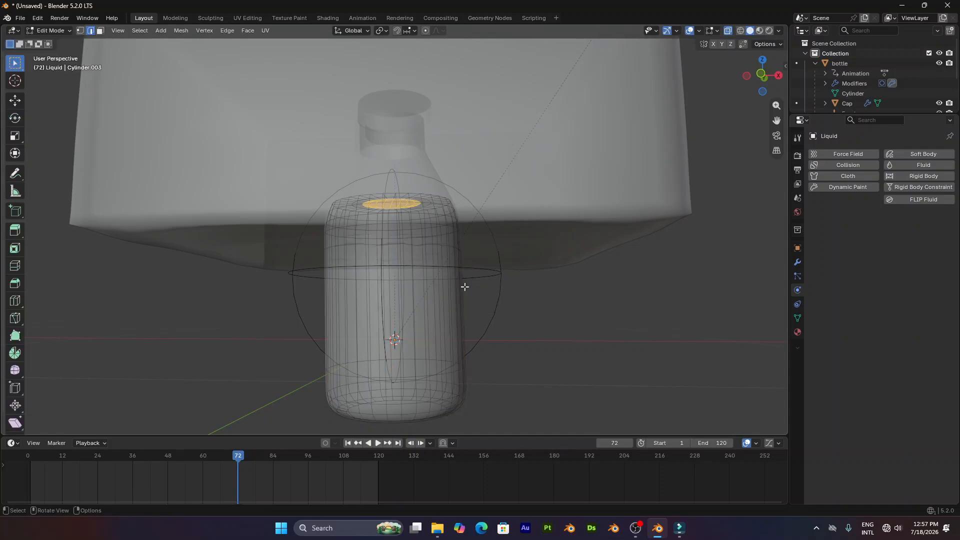
key(ctrl+r)
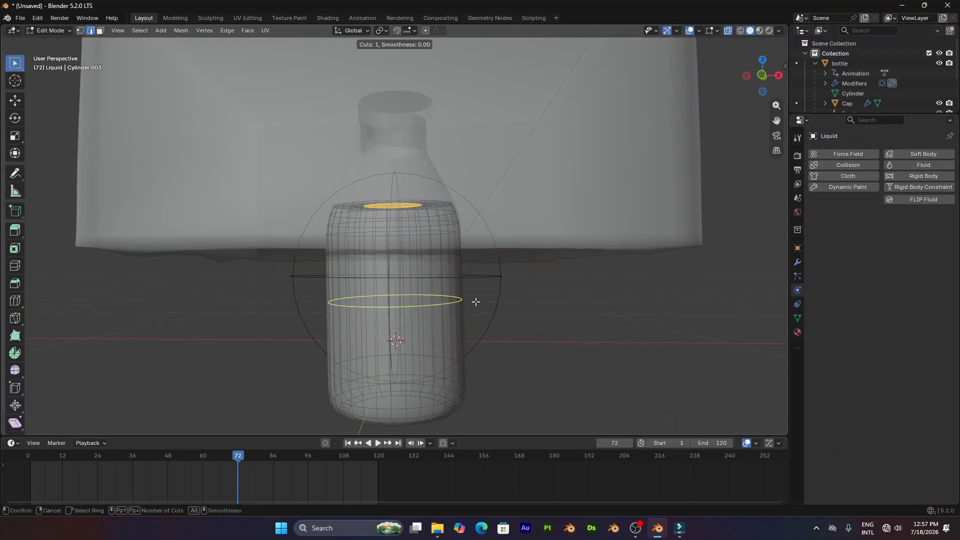
scroll(476, 302, up, 7)
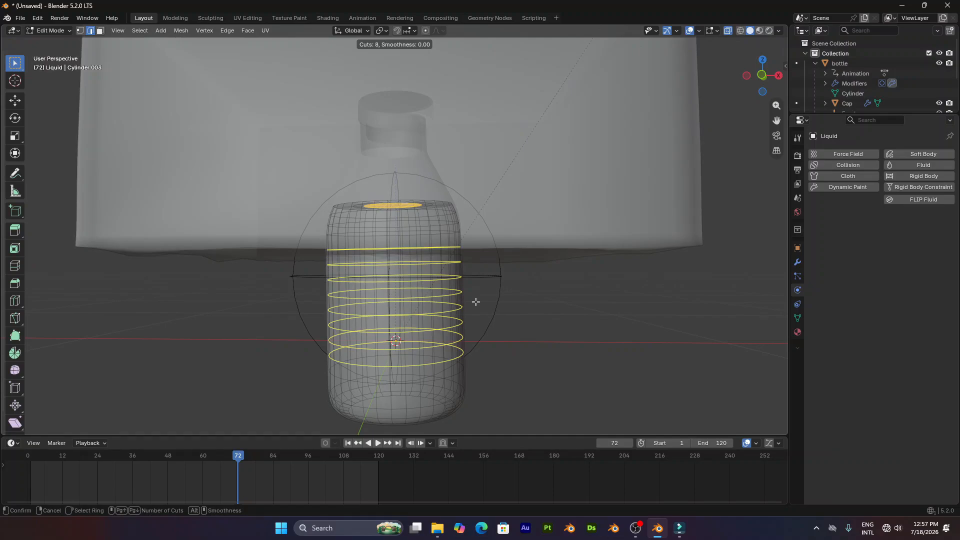
click(475, 302)
right_click(475, 302)
middle_drag(475, 302, 500, 292)
key(Tab)
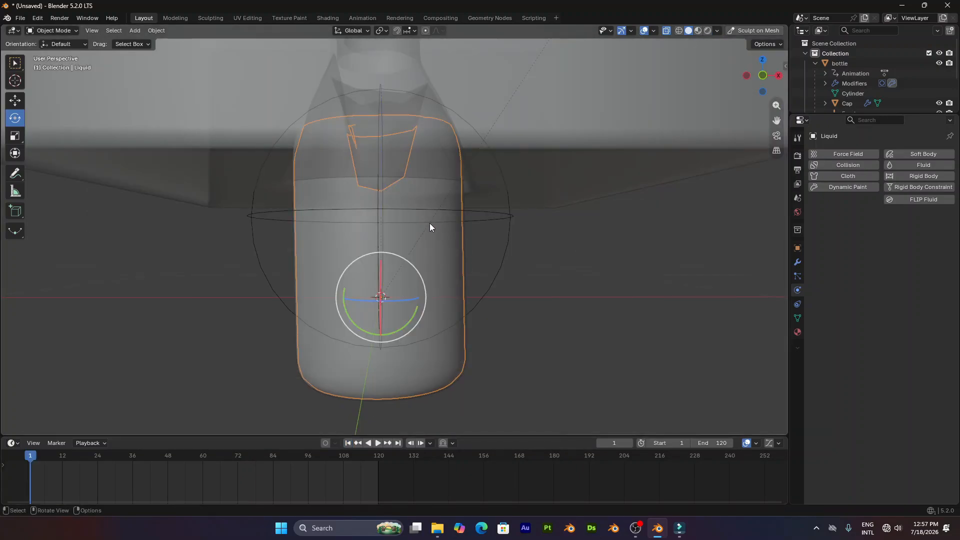
Play the animation and hide the Boolean cube in the viewport during playback
key(space)
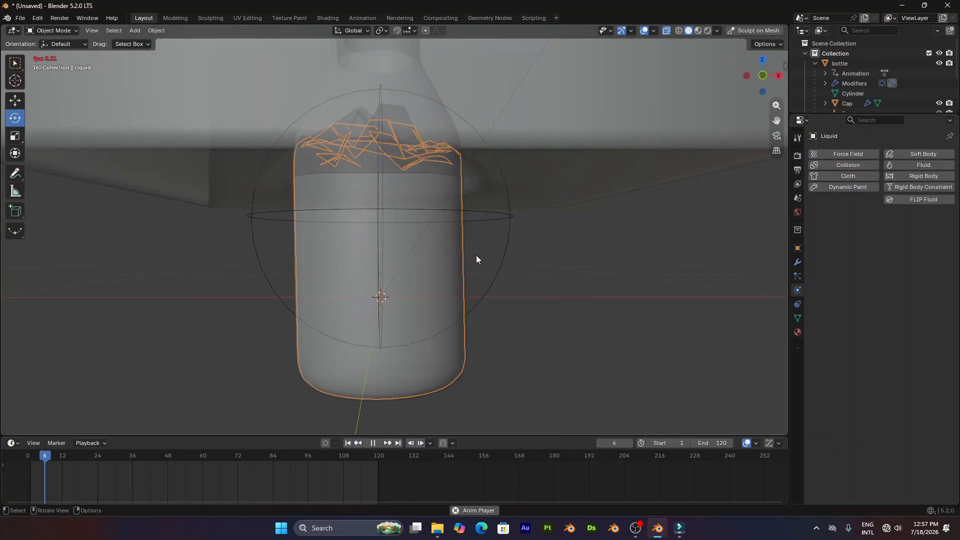
mouse_move(475, 255)
middle_down()
mouse_move(457, 275)
mouse_move(435, 266)
mouse_move(524, 276)
mouse_move(539, 258)
mouse_move(505, 266)
middle_up()
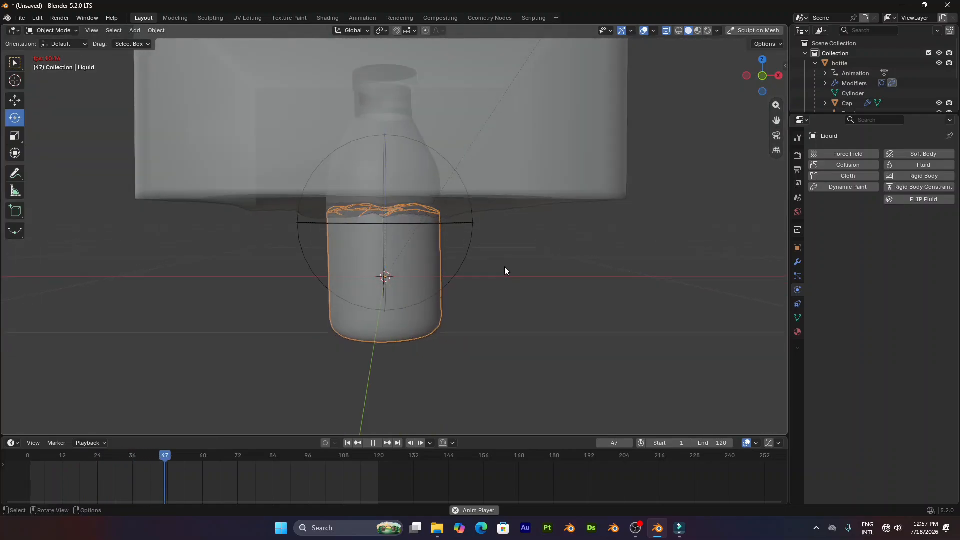
click(438, 249)
drag(466, 251, 468, 146)
click(524, 95)
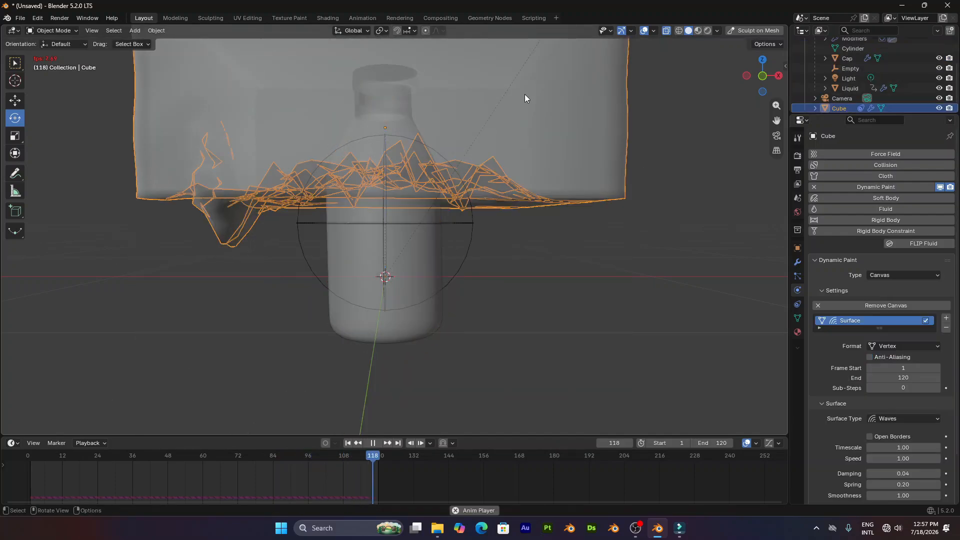
key(h)
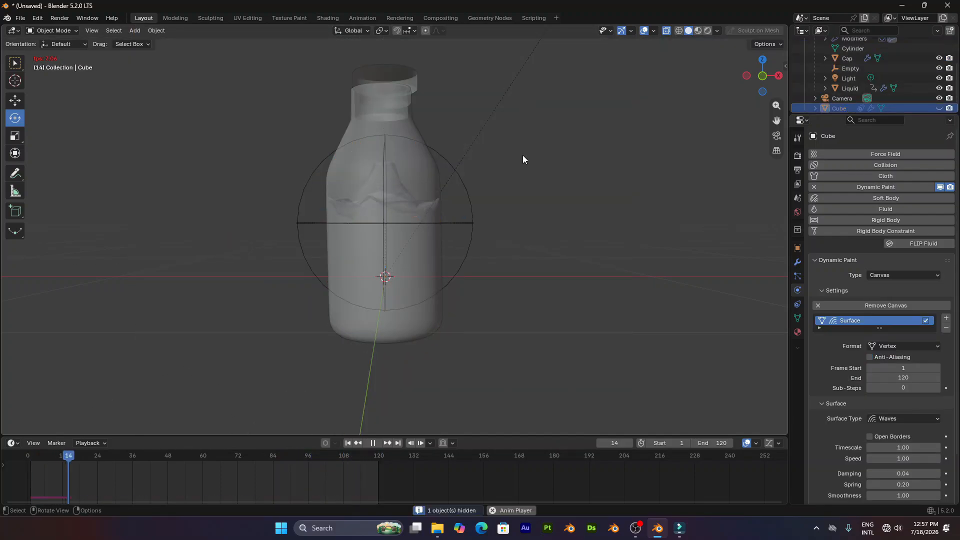
Tilt the bottle during playback to examine how the liquid surface reacts, cancel the rotation and stop the animation
click(444, 201)
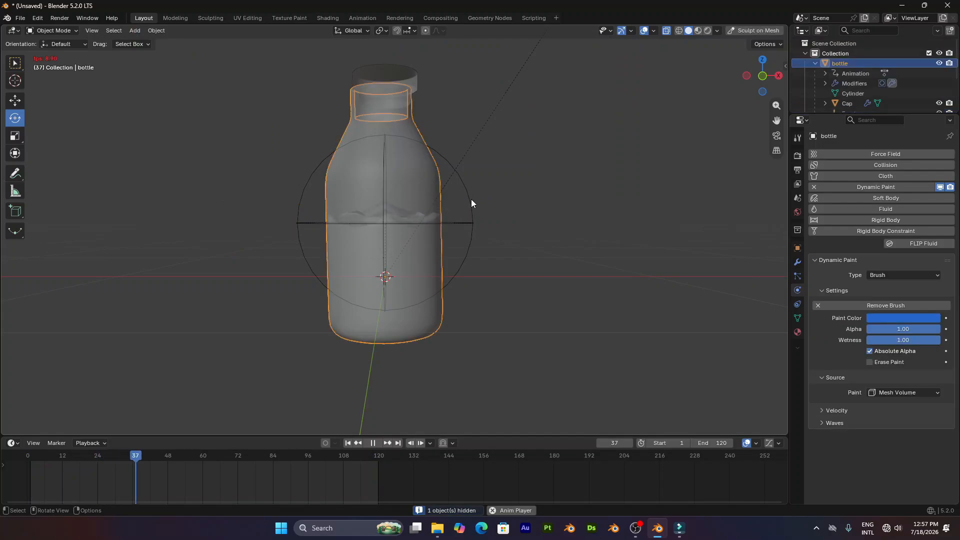
click(434, 205)
mouse_move(460, 207)
mouse_down()
mouse_move(492, 299)
mouse_move(444, 155)
mouse_move(422, 150)
mouse_move(313, 197)
mouse_move(497, 257)
mouse_move(497, 103)
mouse_move(572, 253)
mouse_move(508, 206)
mouse_move(394, 187)
mouse_move(489, 216)
mouse_move(452, 206)
mouse_up()
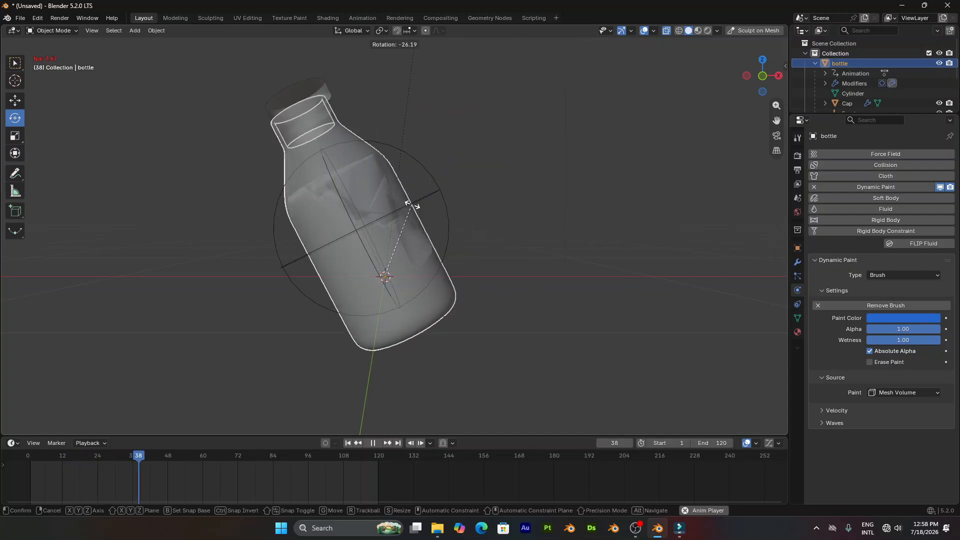
right_click(410, 97)
key(space)
Centre the cap on the bottle neck by moving it about -0.025 m and back about 0.007 m along X
middle_drag(440, 132, 283, 113)
click(476, 176)
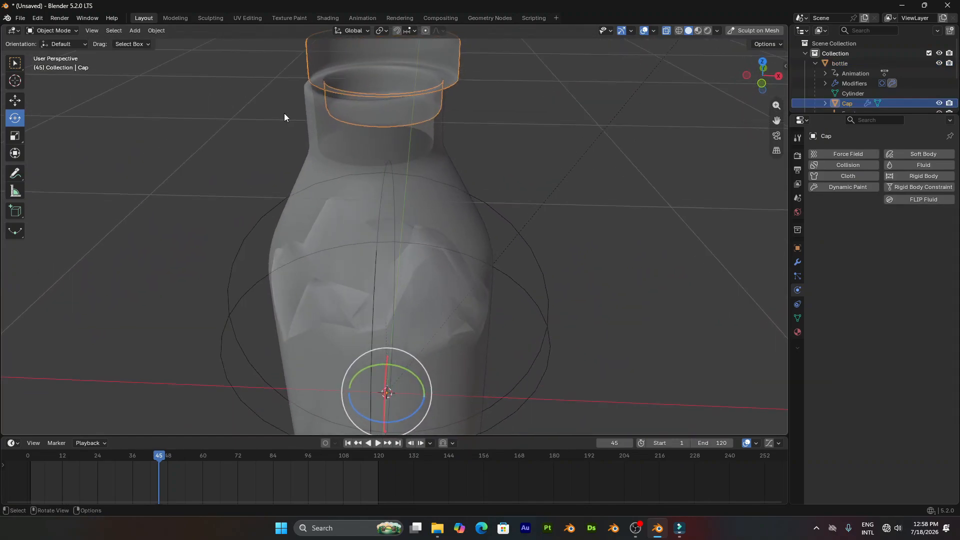
click(22, 100)
drag(415, 395, 402, 395)
middle_drag(439, 353, 442, 328)
scroll(444, 300, down, 1)
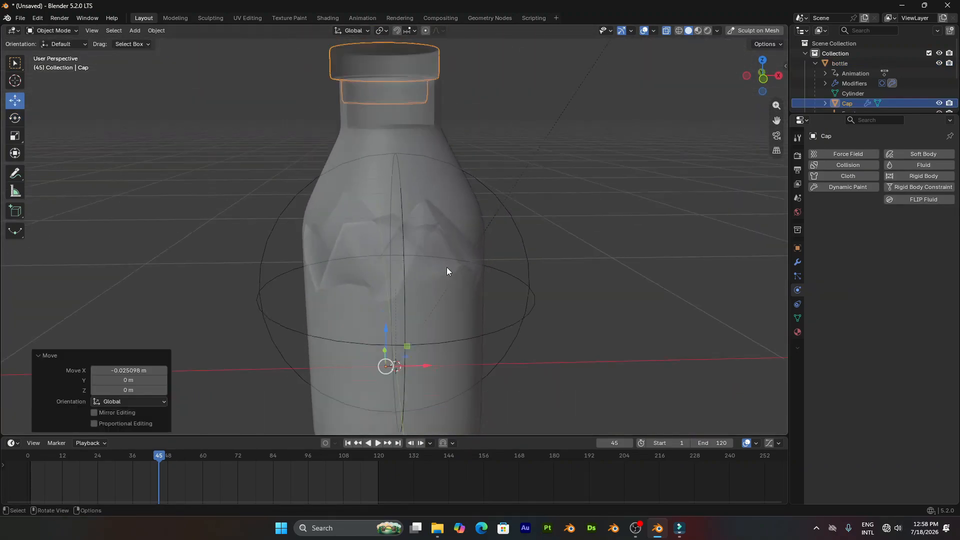
scroll(425, 253, down, 2)
middle_drag(446, 267, 432, 240)
scroll(425, 253, up, 2)
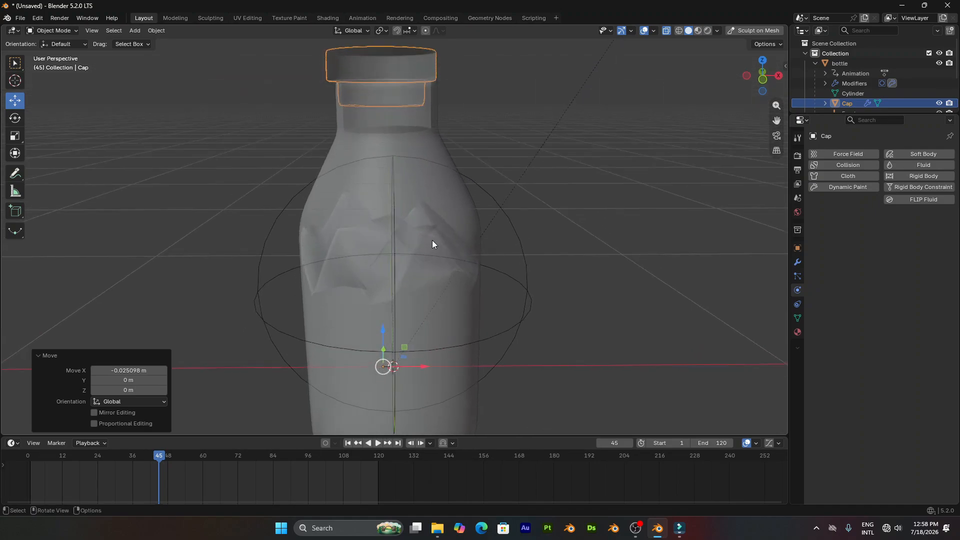
key(KP_1)
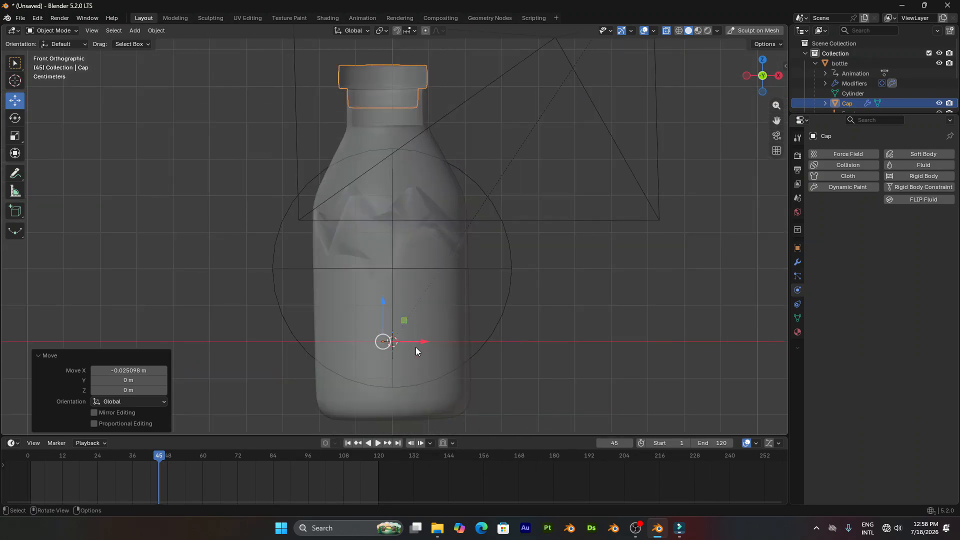
drag(421, 340, 424, 340)
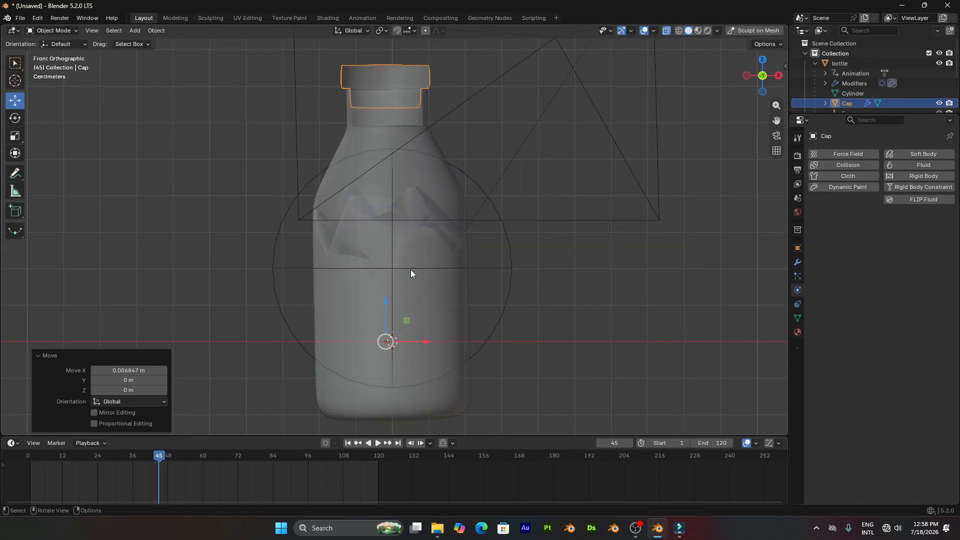
Set the cap's origin to its geometry and nudge the cap about -0.001 m along X
key(q)
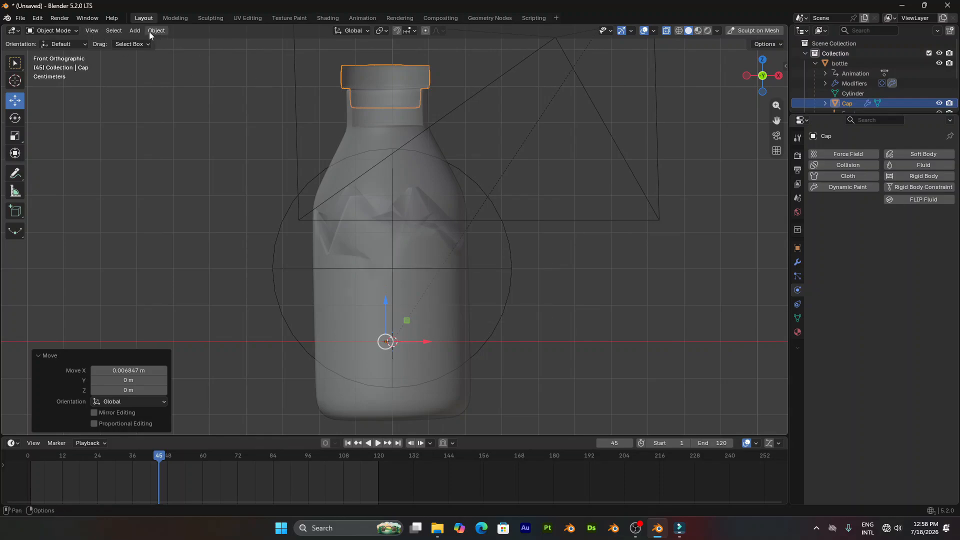
click(150, 33)
mouse_move(189, 51)
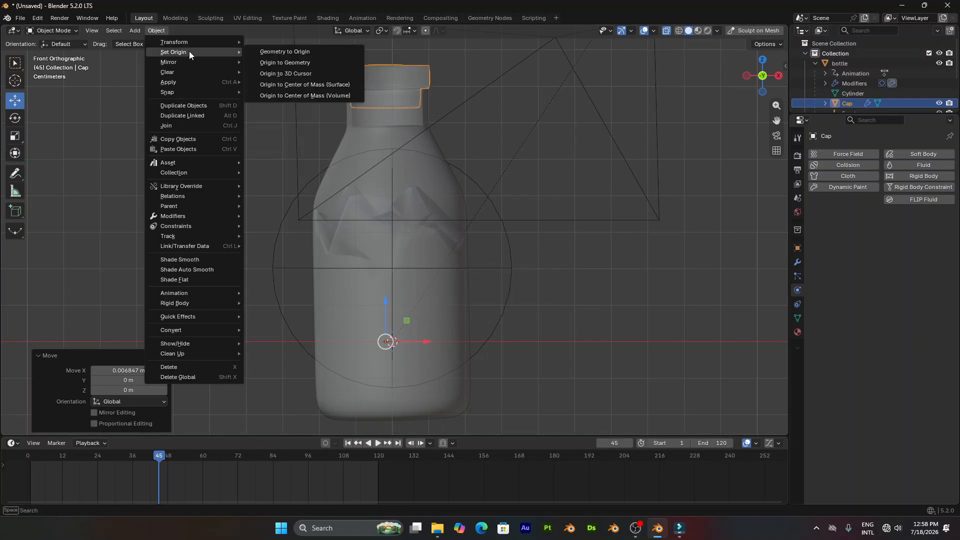
click(309, 62)
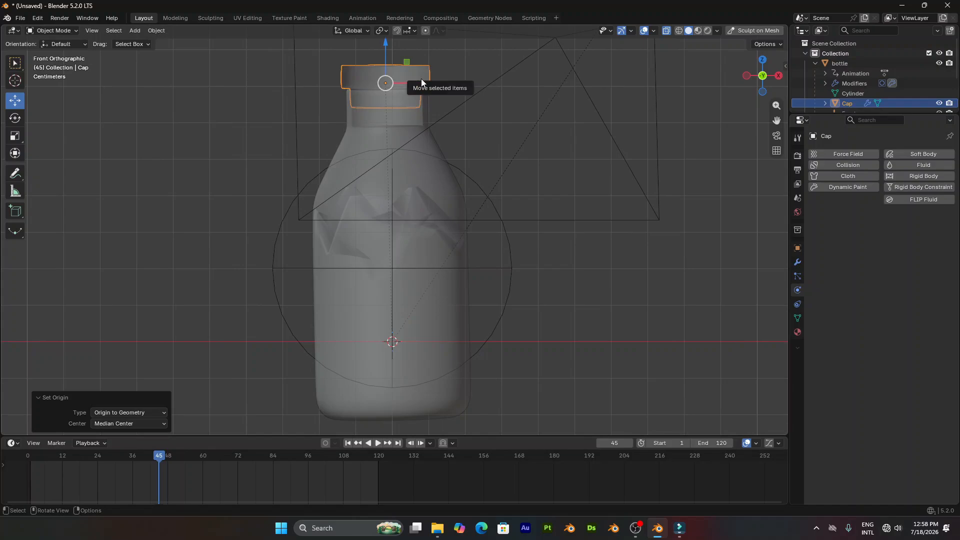
drag(422, 82, 418, 86)
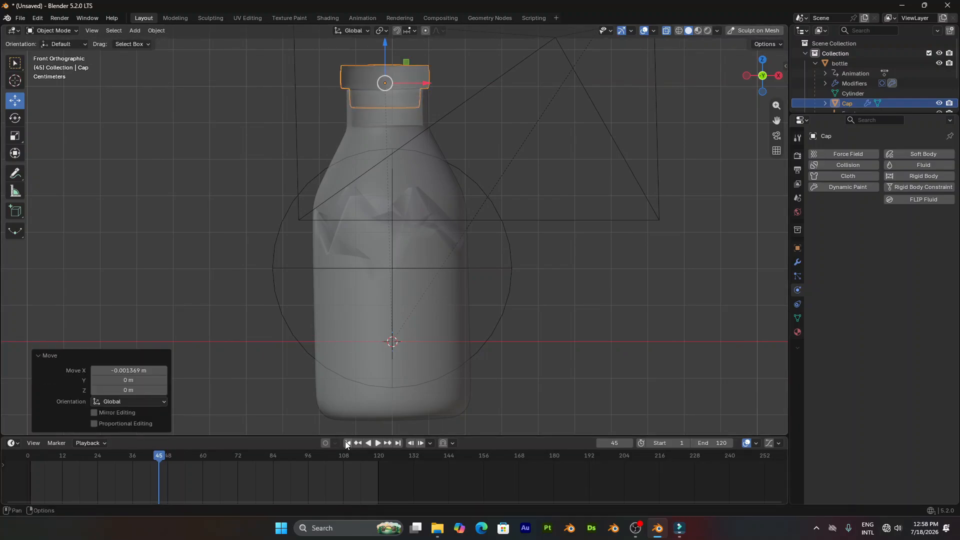
Return the timeline to the first frame, select the bottle and switch to the Shading workspace
click(348, 443)
middle_drag(470, 260, 490, 223)
scroll(490, 223, down, 3)
click(421, 214)
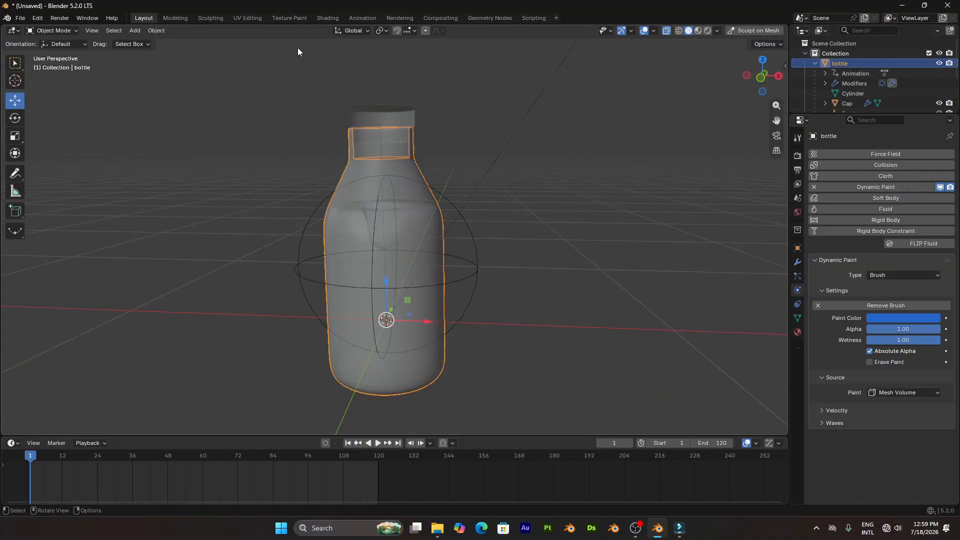
click(329, 18)
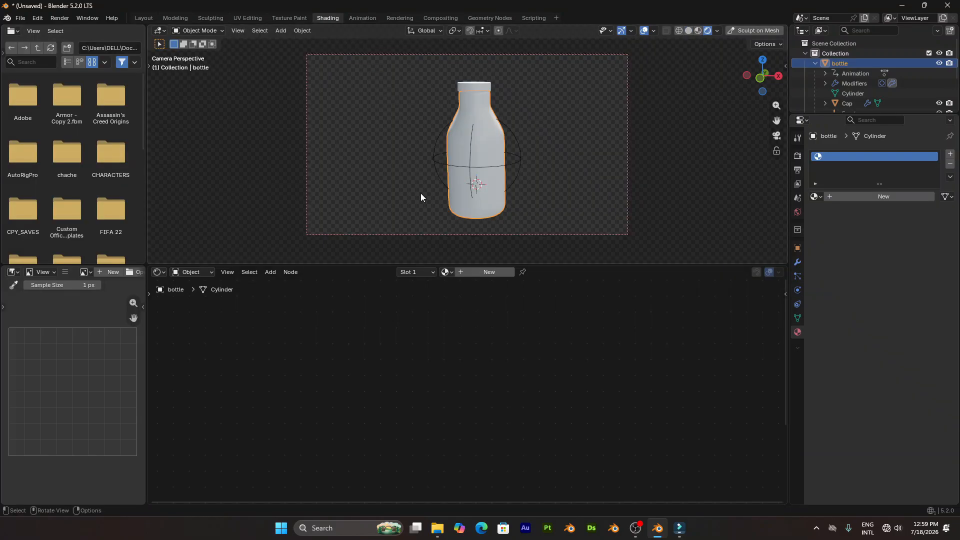
Create a new material for the bottle and delete its Principled BSDF node
scroll(536, 221, up, 5)
middle_drag(541, 222, 545, 213)
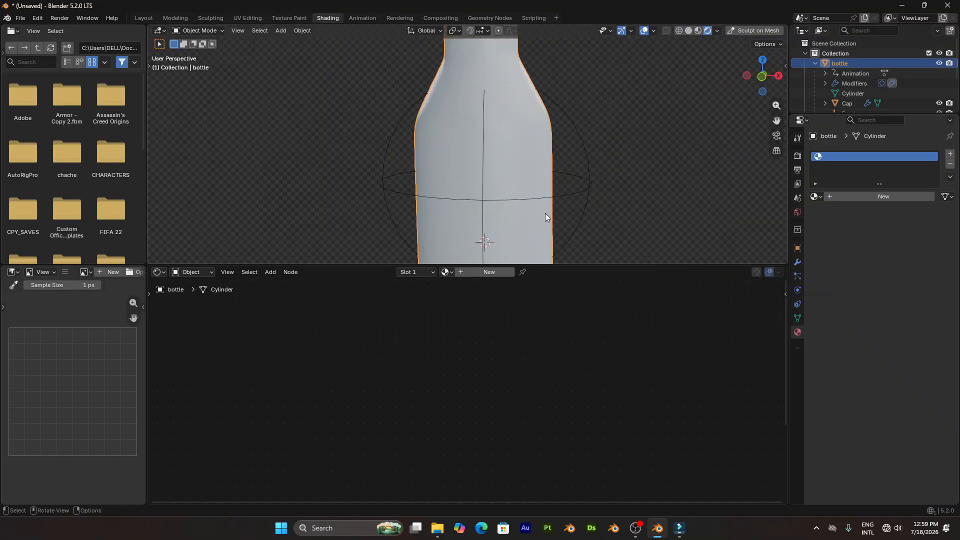
click(484, 272)
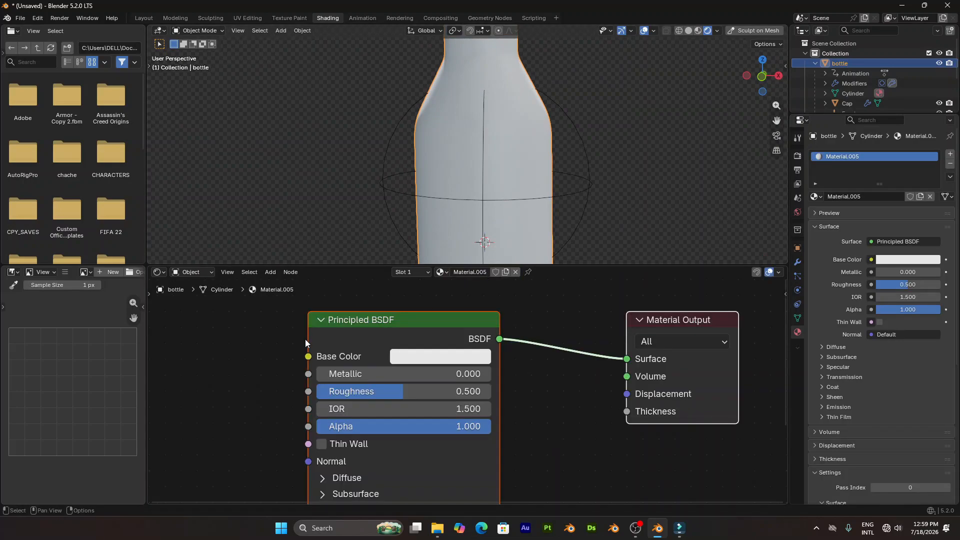
key(x)
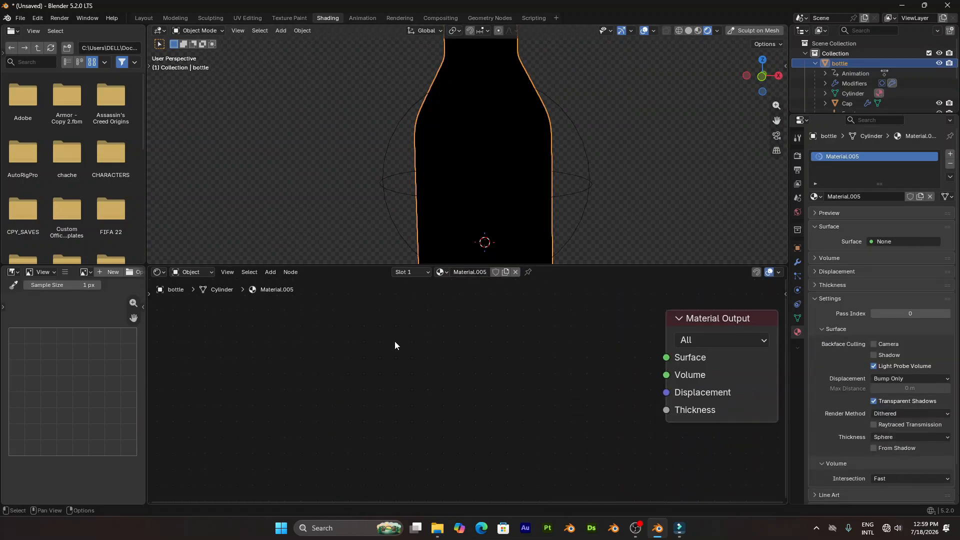
Add a Glass BSDF node and a Transparent BSDF node to the bottle's material
key(shift+a)
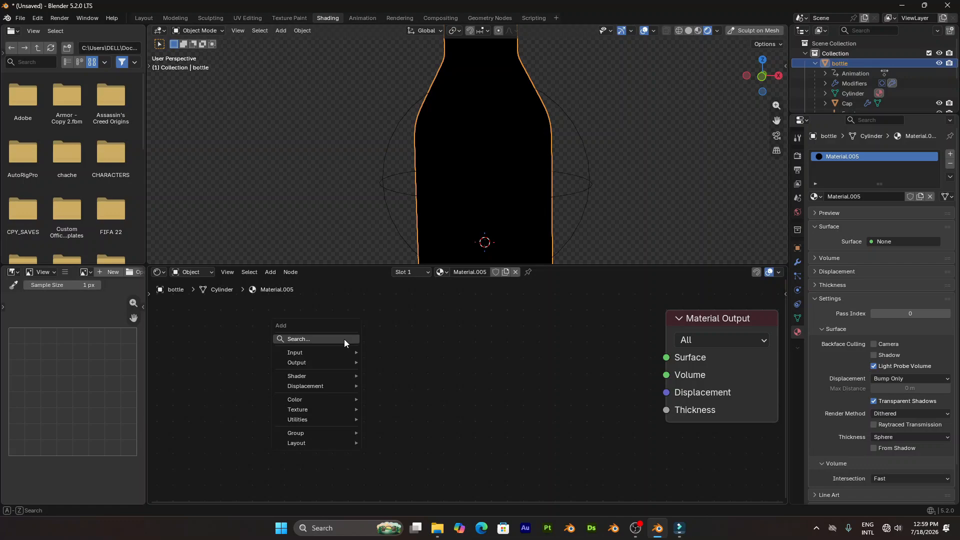
mouse_move(343, 339)
click(423, 381)
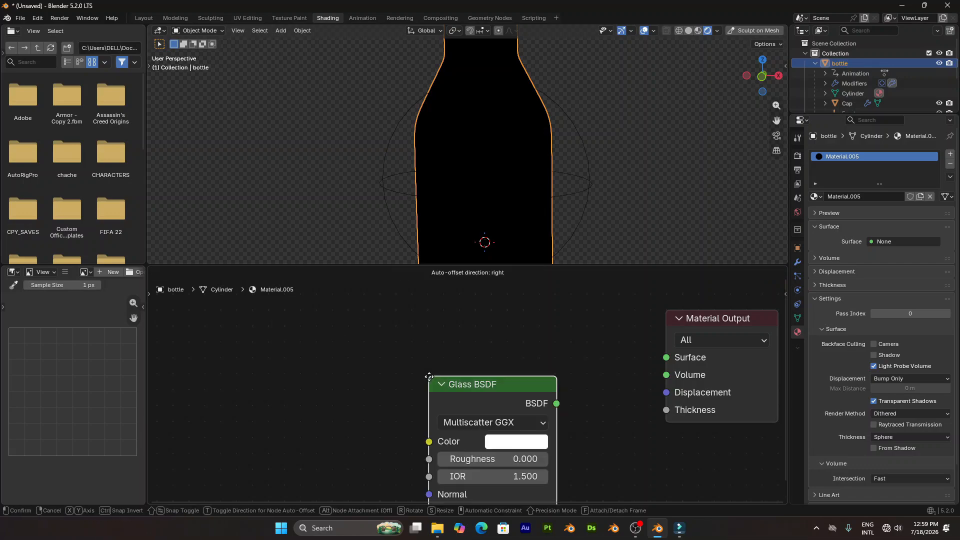
click(248, 338)
key(shift+a)
mouse_move(473, 384)
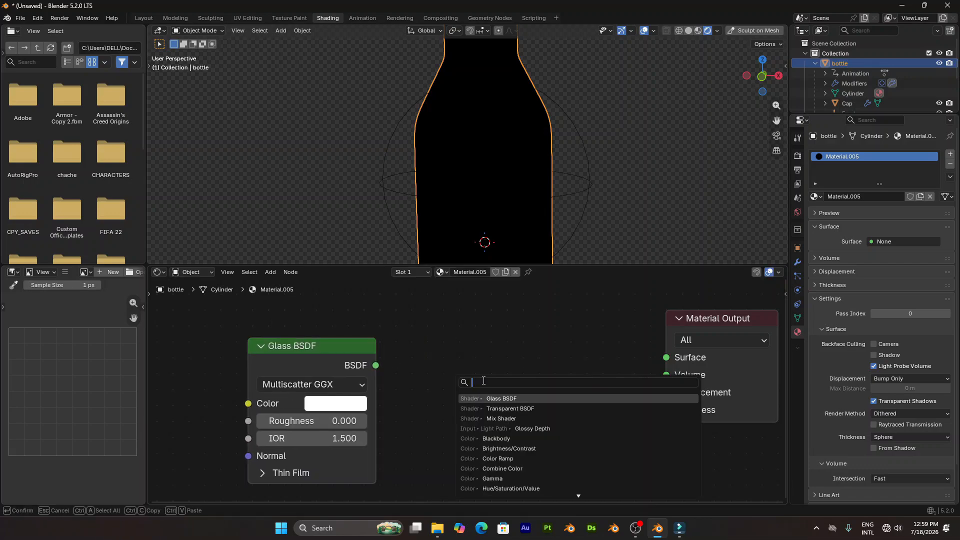
click(533, 409)
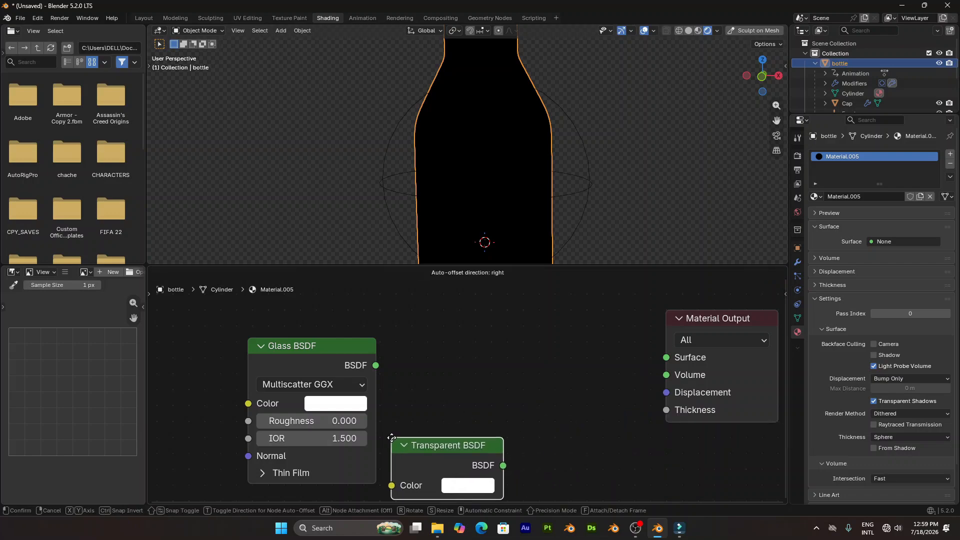
click(392, 442)
Add a Mix Shader node before the Material Output and place the Transparent BSDF below the Glass BSDF
key(shift+a)
mouse_move(489, 365)
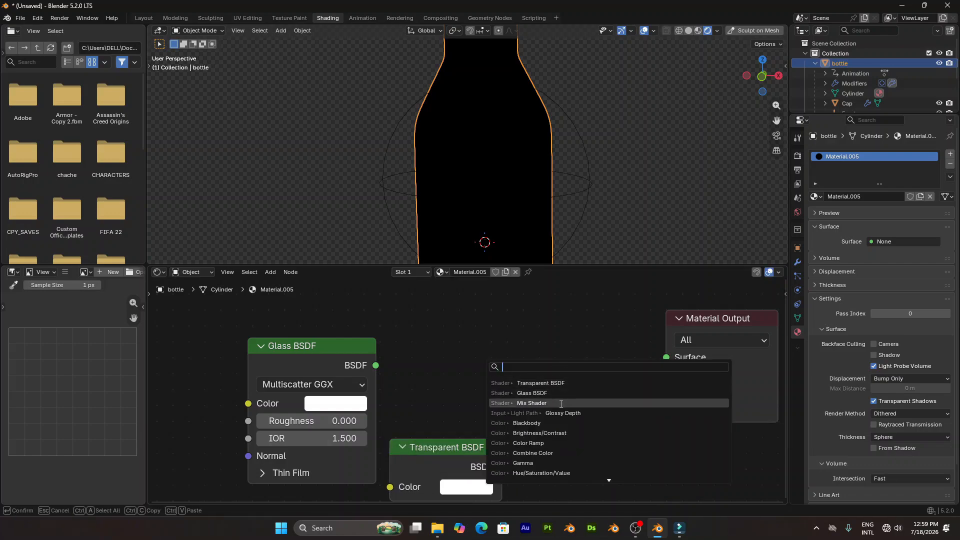
click(495, 403)
click(492, 392)
scroll(492, 391, down, 2)
middle_drag(493, 391, 528, 340)
drag(461, 394, 389, 446)
Connect the Glass BSDF and Transparent BSDF to the two Mix Shader inputs, and the Mix Shader to the Material Output's Surface
drag(437, 321, 485, 370)
drag(457, 448, 488, 383)
click(562, 342)
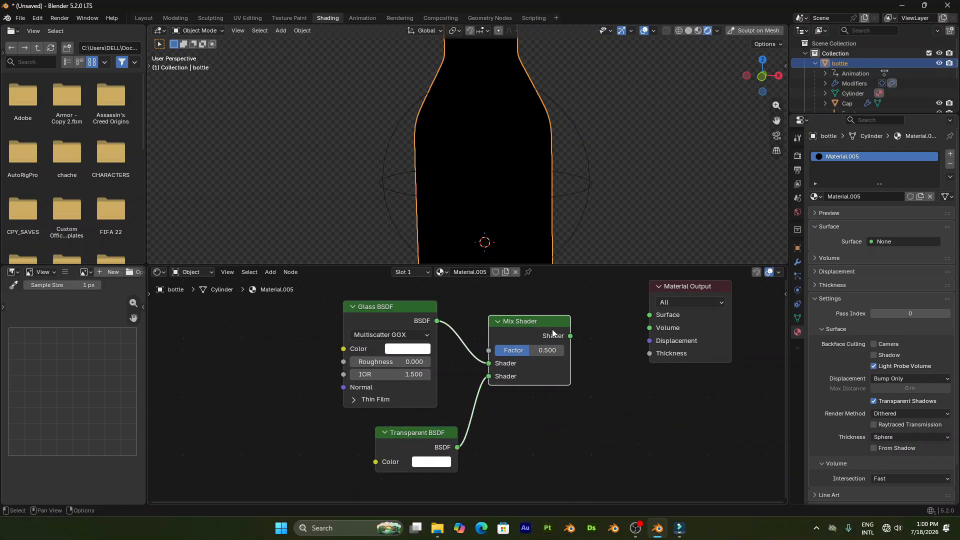
middle_drag(556, 340, 500, 346)
drag(514, 341, 594, 321)
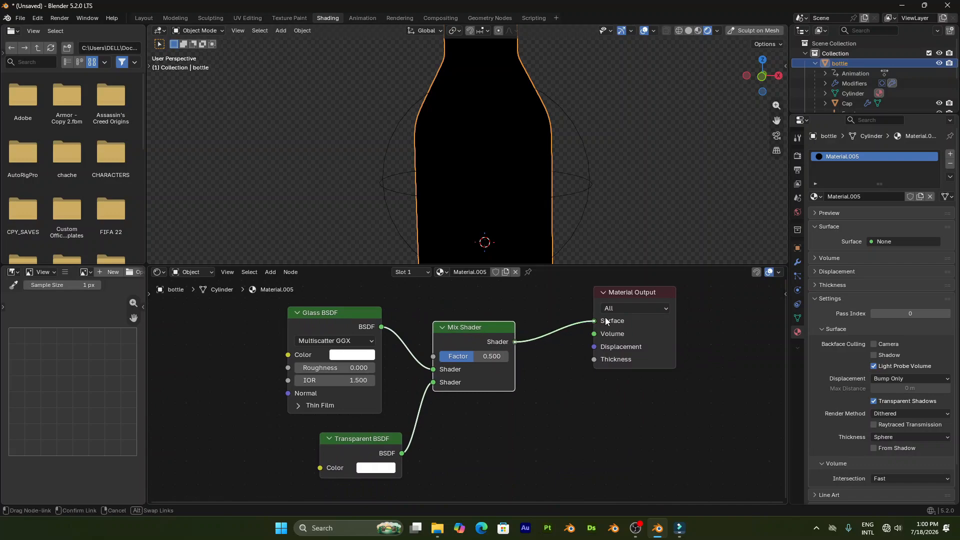
scroll(529, 379, up, 2)
scroll(490, 146, up, 3)
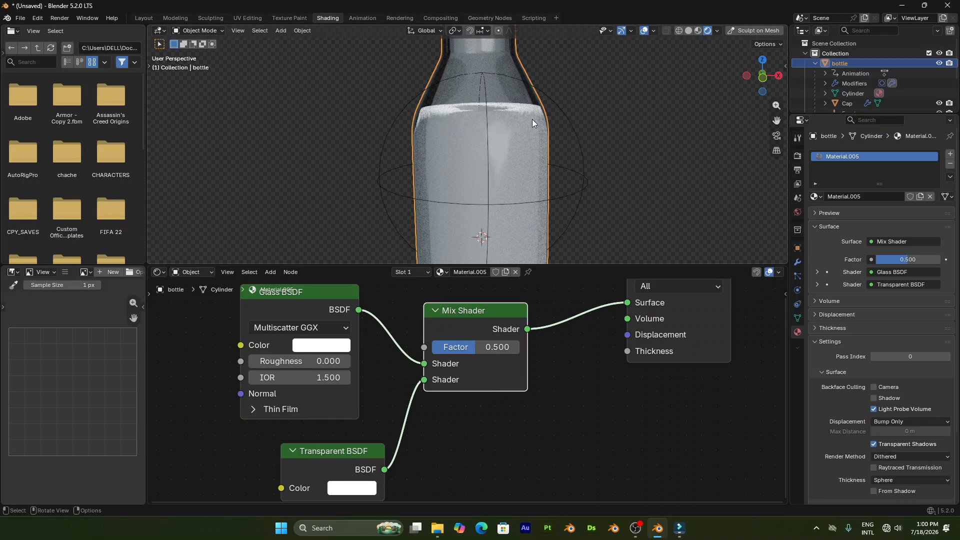
Tint the bottle's Transparent BSDF a light cyan, #C9FFFFFF
scroll(433, 419, up, 2)
middle_drag(426, 350, 428, 381)
middle_drag(519, 422, 477, 382)
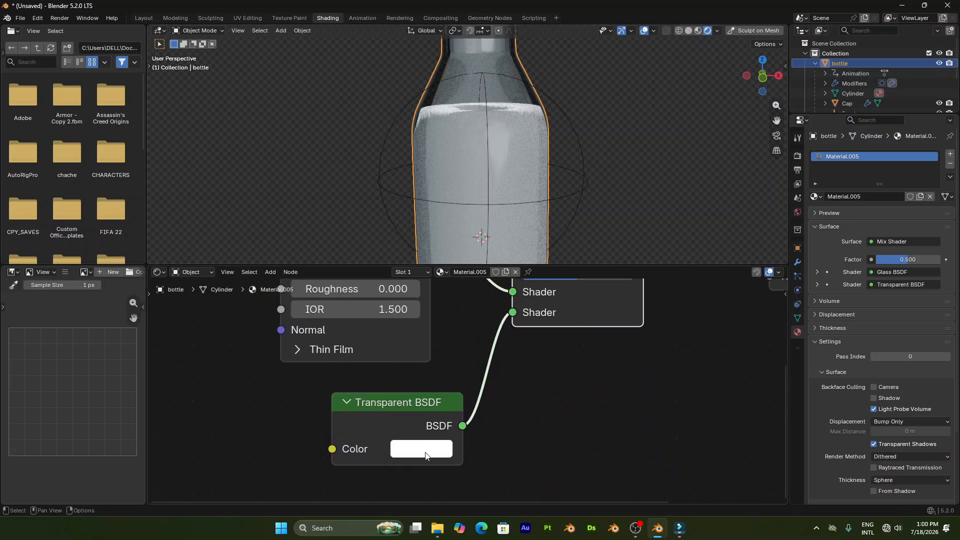
click(425, 449)
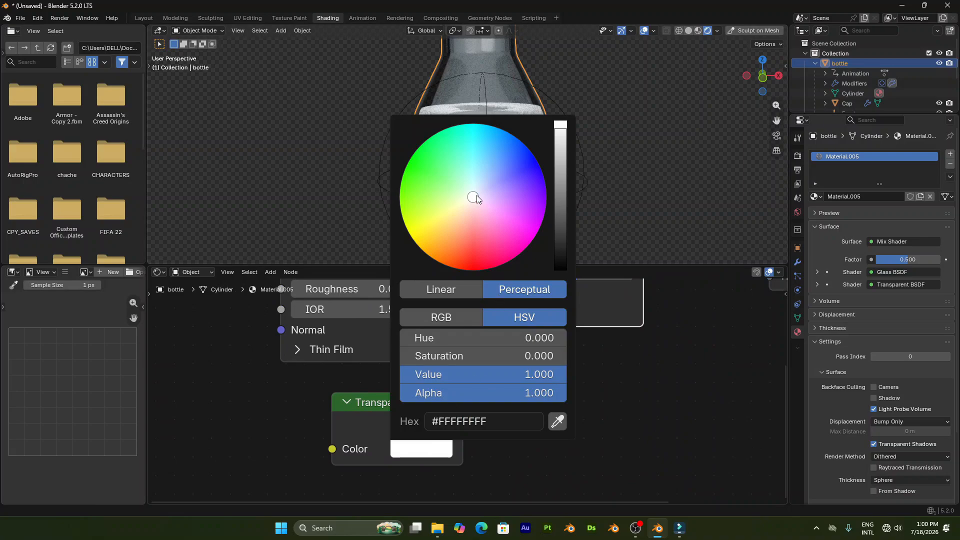
drag(476, 195, 473, 188)
middle_drag(595, 176, 529, 209)
scroll(535, 182, down, 2)
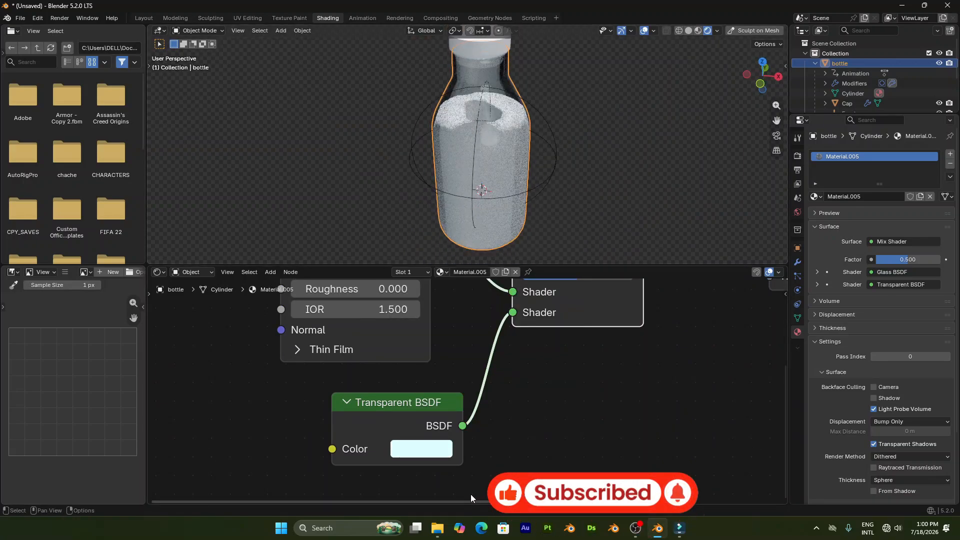
click(415, 449)
click(473, 182)
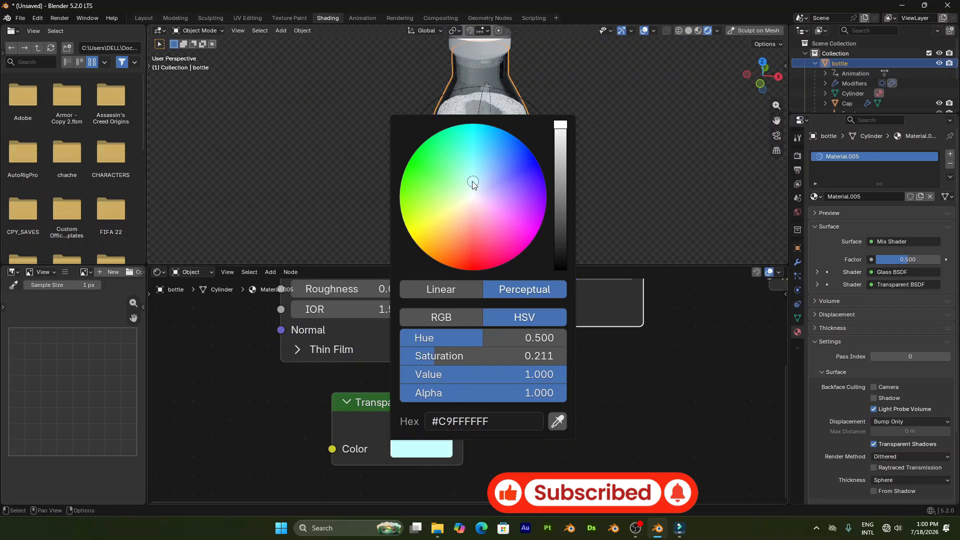
middle_drag(489, 143, 491, 127)
Create a new material for the Liquid object and delete its Principled BSDF node
click(486, 133)
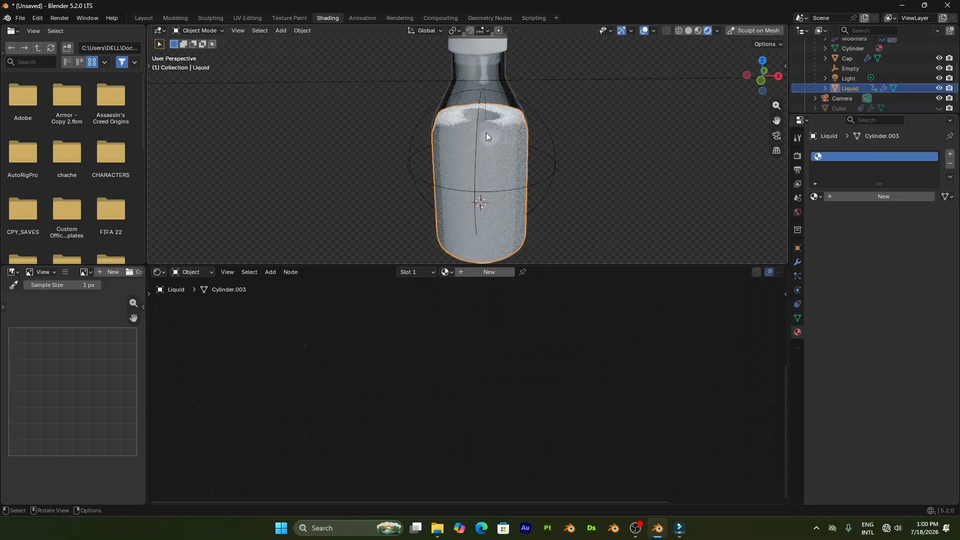
middle_drag(391, 327, 492, 341)
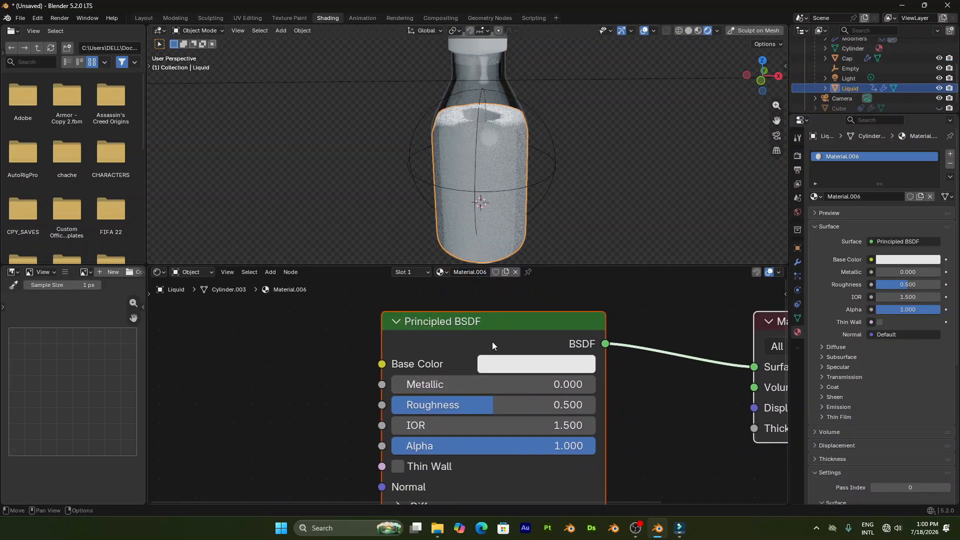
click(481, 332)
key(Delete)
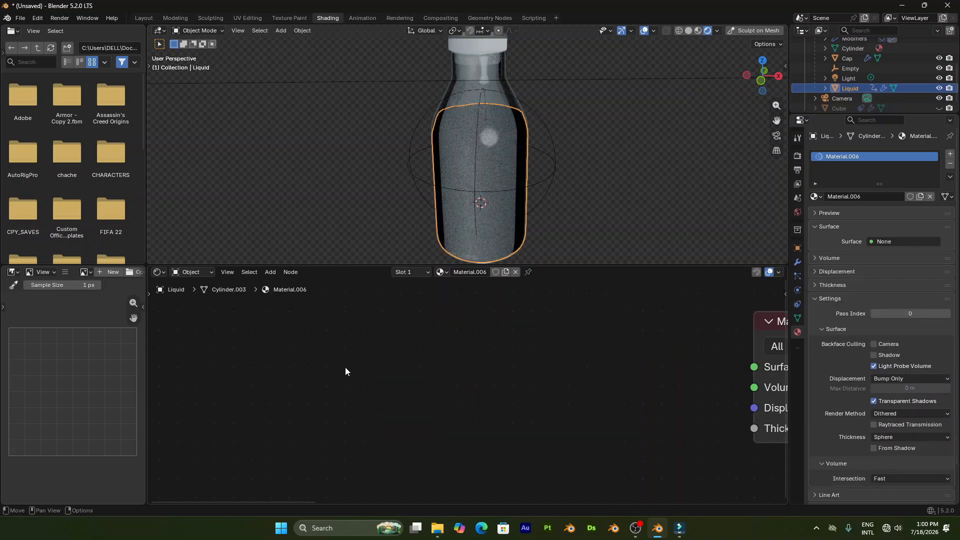
Add a Mix Shader node in front of the Material Output in the Liquid object's material
key(shift+a)
click(337, 368)
click(442, 388)
click(530, 343)
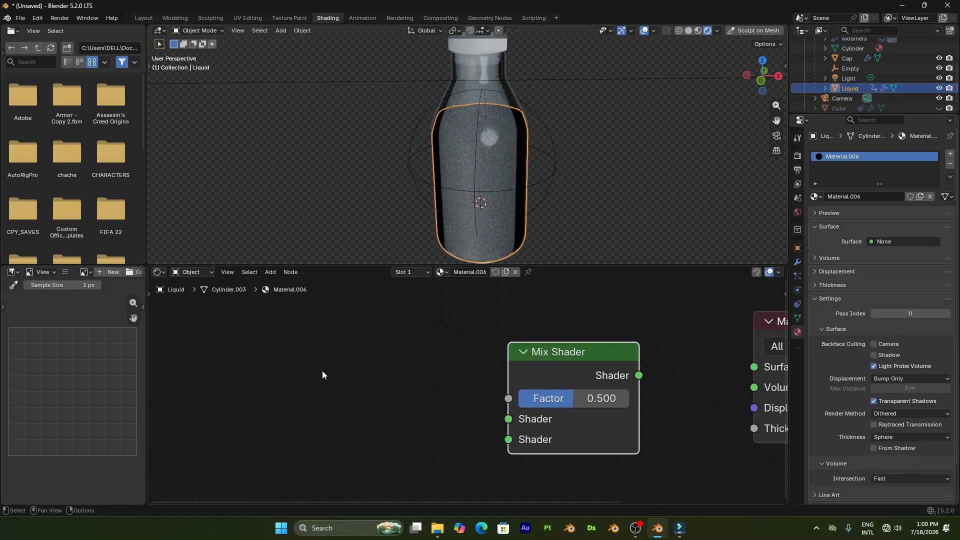
Add a Transparent BSDF and a Glass BSDF node ahead of the Mix Shader
key(shift+a)
click(312, 366)
click(418, 396)
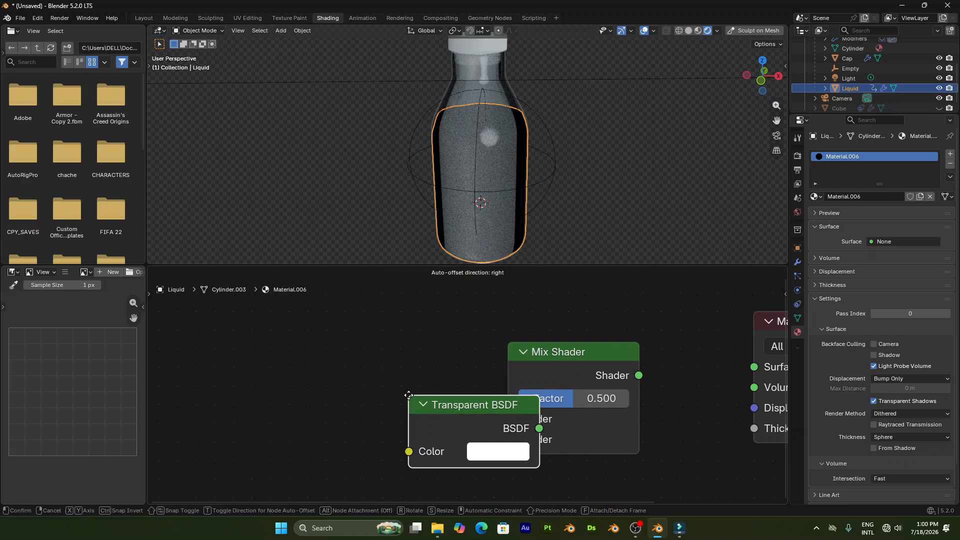
click(338, 427)
key(shift+a)
click(278, 350)
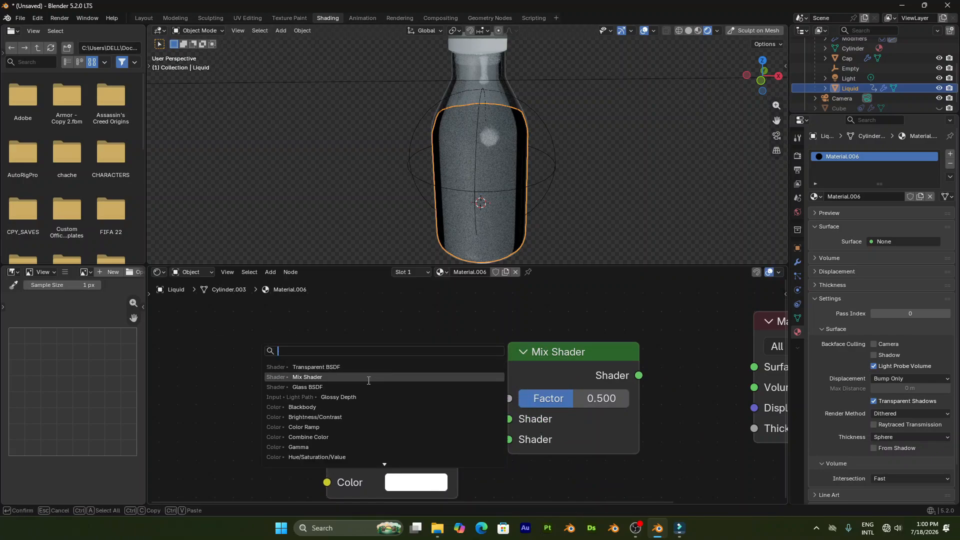
click(307, 387)
click(200, 332)
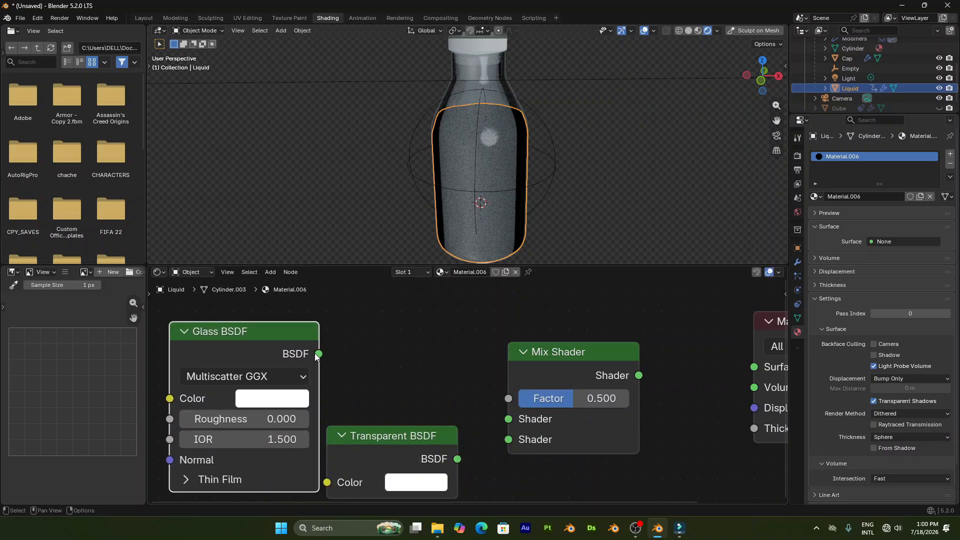
Connect the Glass BSDF and Transparent BSDF to the two Mix Shader inputs, and the Mix Shader to the Material Output's Surface
drag(318, 354, 508, 419)
drag(457, 459, 508, 439)
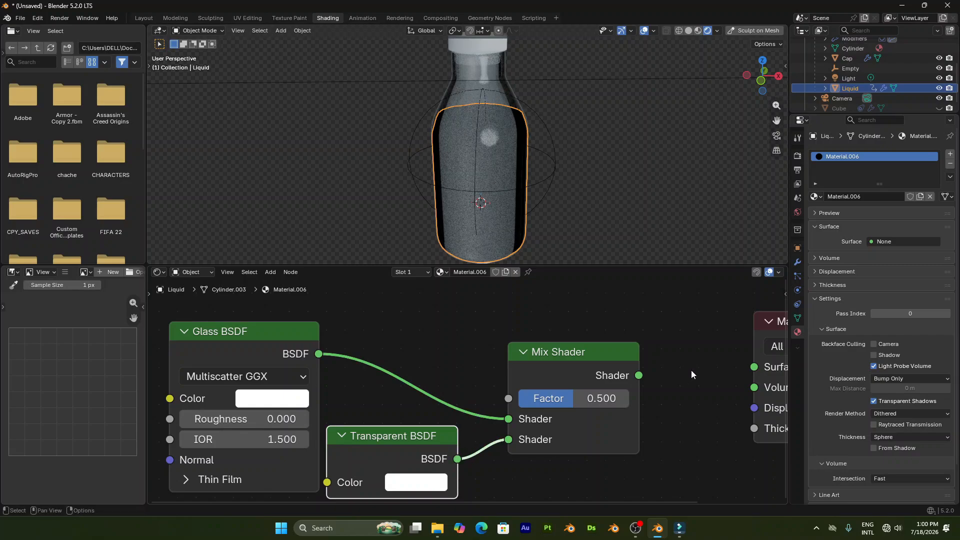
middle_drag(691, 374, 595, 375)
drag(539, 375, 659, 368)
Rename the liquid's material to Liquid
middle_drag(558, 376, 698, 376)
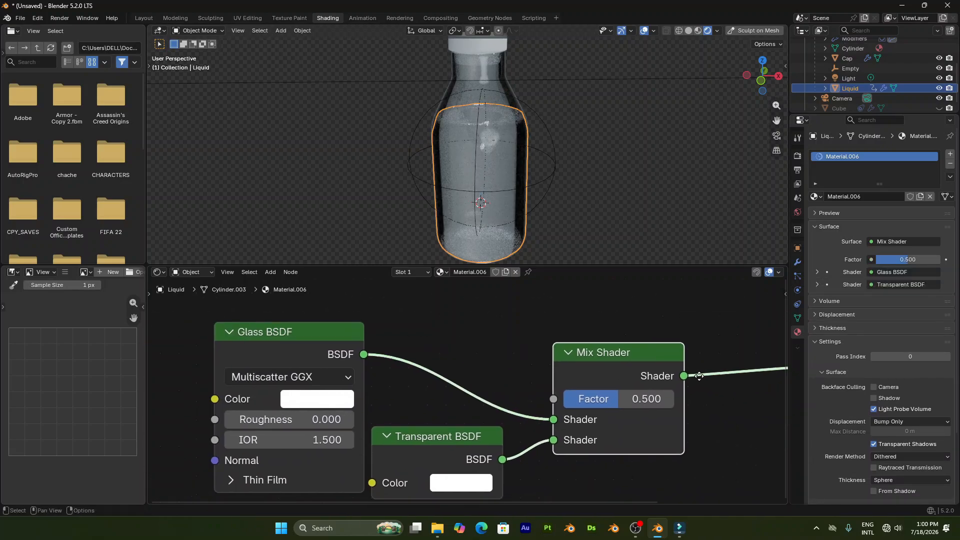
scroll(551, 345, down, 1)
double_click(477, 273)
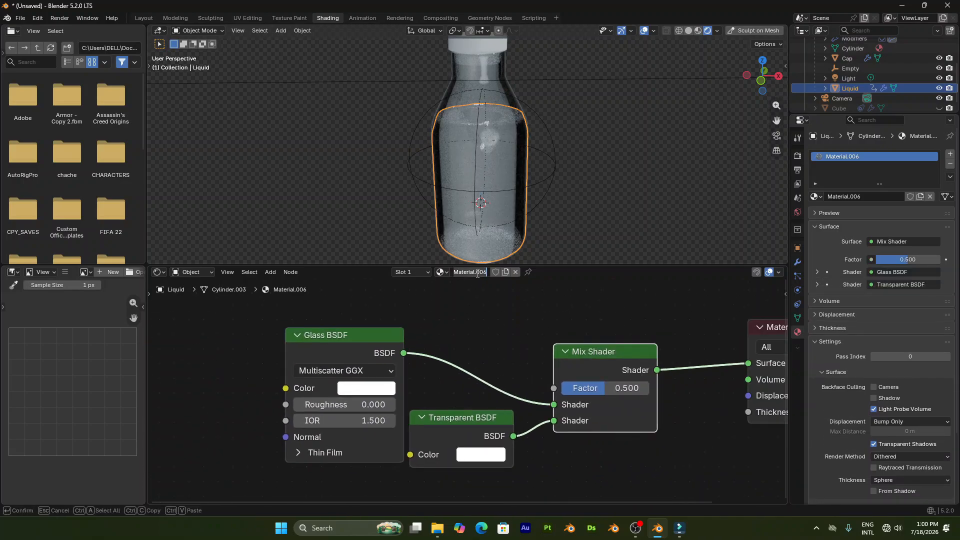
text(Liquid)
key(Return)
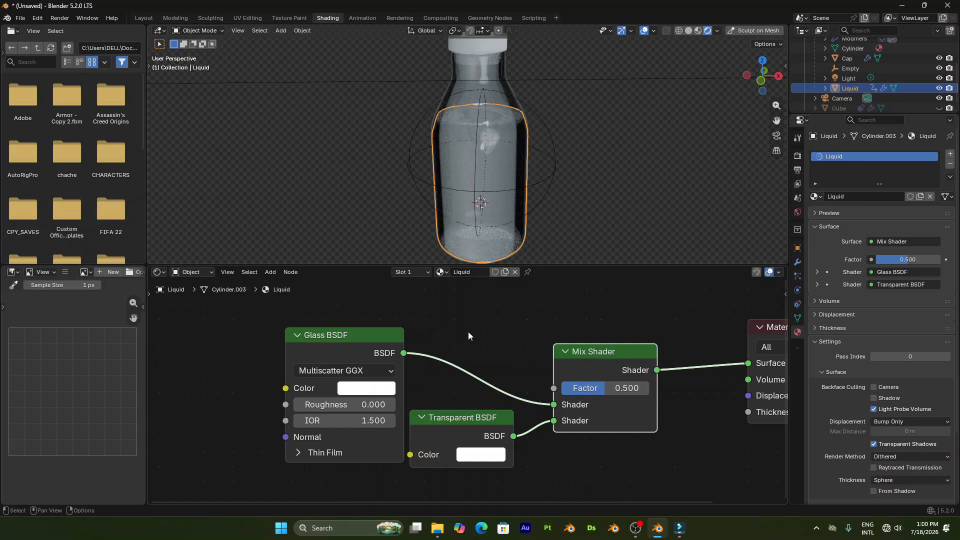
Move the Transparent BSDF below the Glass BSDF and set the Glass BSDF color to cyan, #13FFF6FF
middle_drag(468, 340, 492, 317)
drag(474, 404, 373, 475)
middle_drag(409, 433, 415, 426)
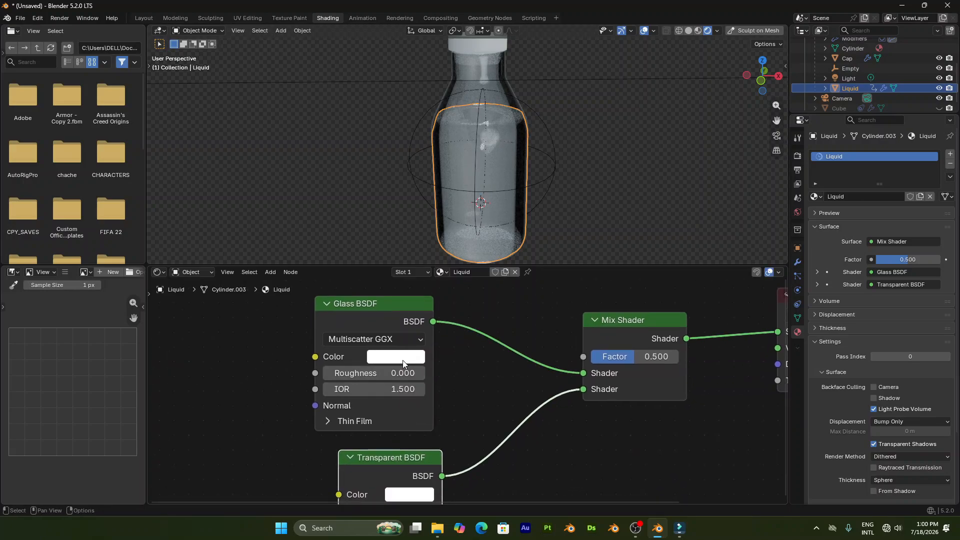
click(403, 360)
drag(451, 133, 430, 105)
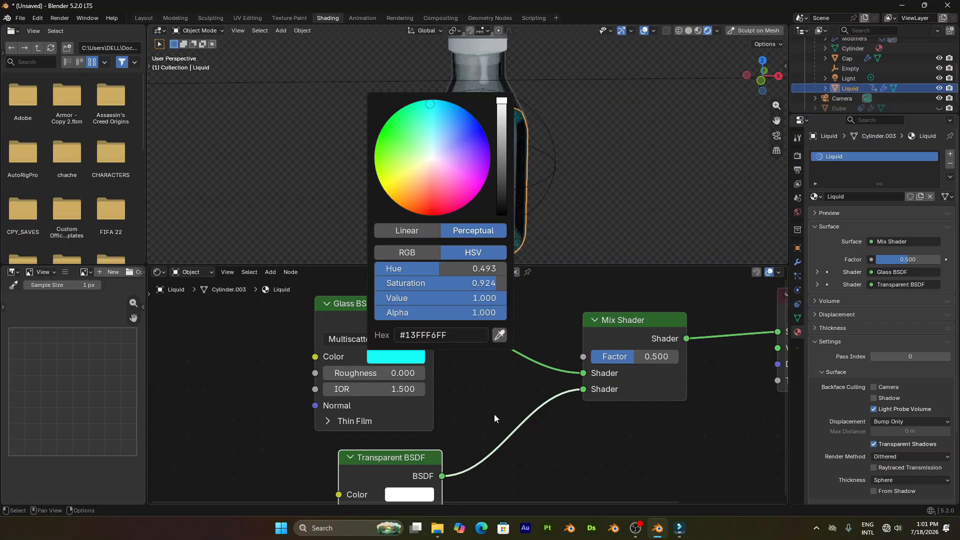
Set the IOR of the liquid's Glass BSDF to 1.333
middle_drag(457, 396, 479, 365)
scroll(479, 365, up, 2)
click(423, 357)
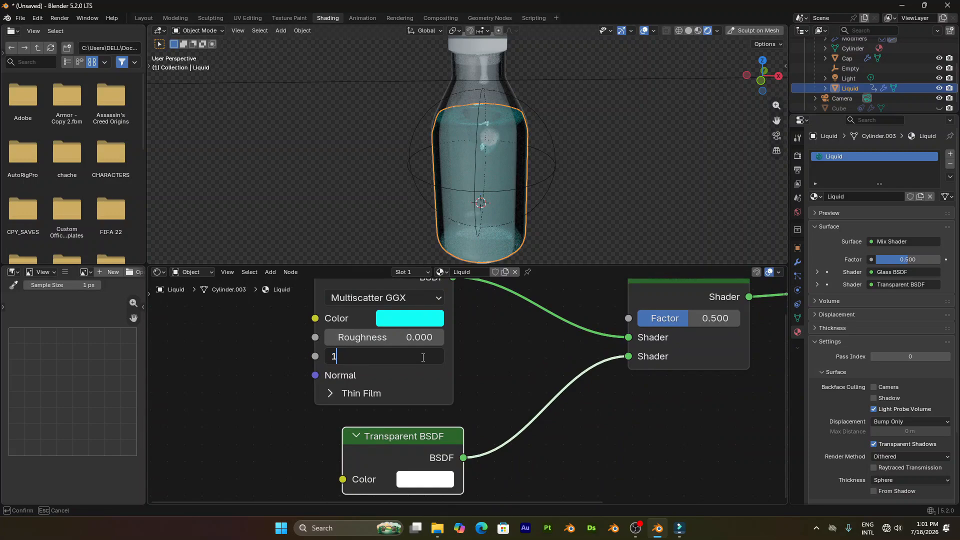
key(Return)
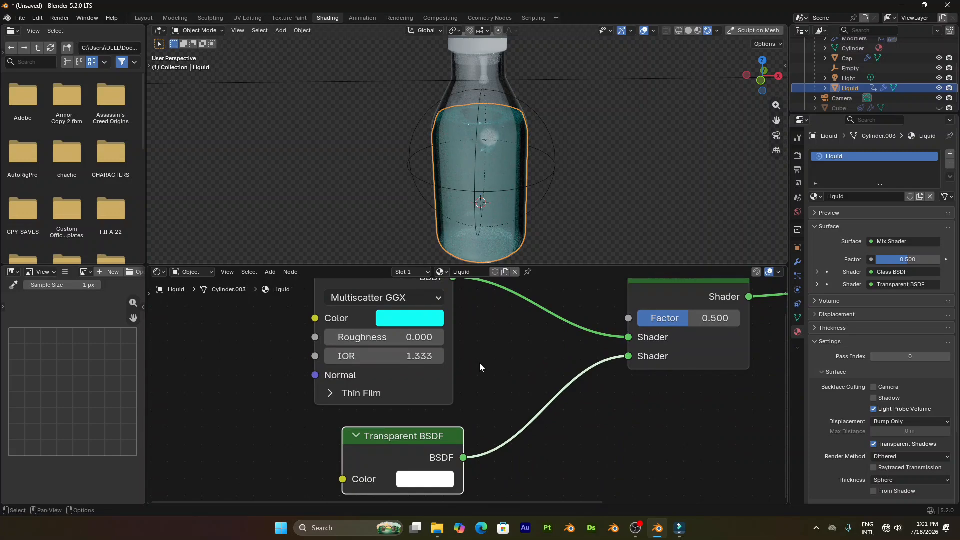
middle_drag(670, 415, 622, 410)
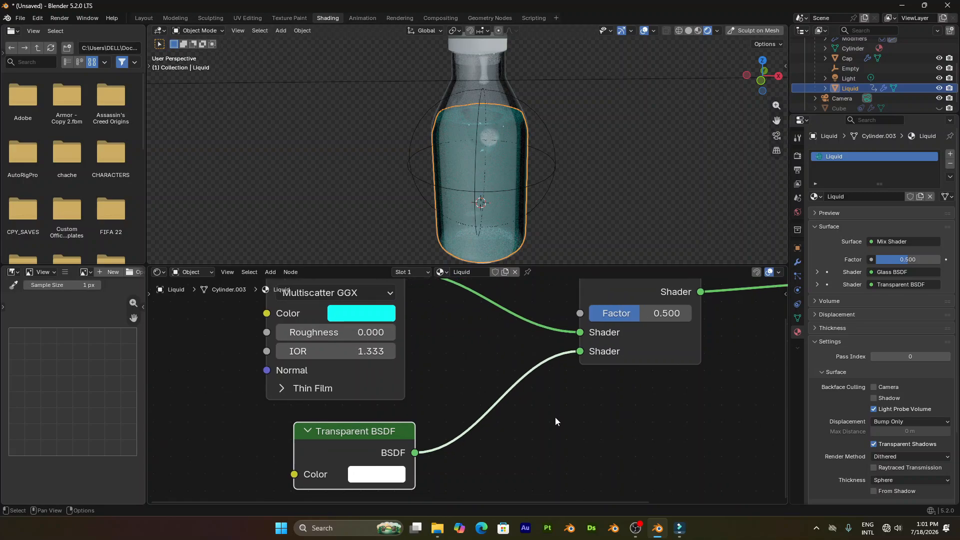
Add an area light to the scene and set its power to 1000
mouse_move(514, 184)
middle_down()
mouse_move(513, 163)
mouse_move(508, 169)
mouse_move(534, 179)
mouse_move(504, 185)
middle_up()
scroll(535, 178, down, 3)
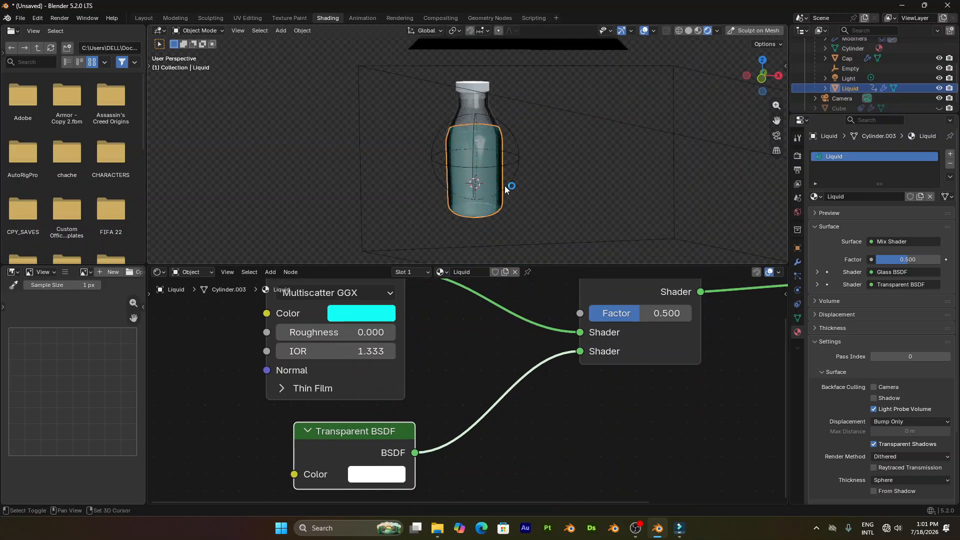
key(shift+a)
mouse_move(466, 330)
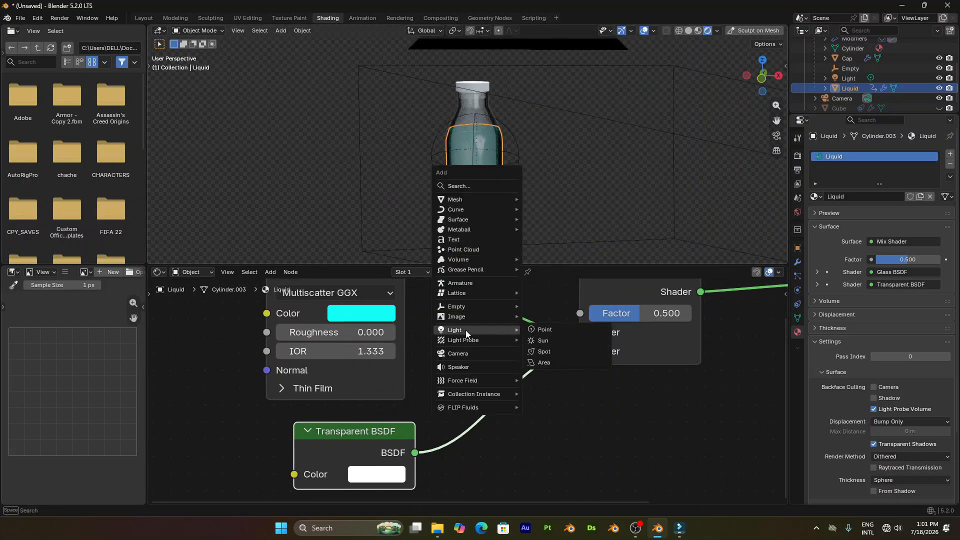
click(561, 362)
click(894, 240)
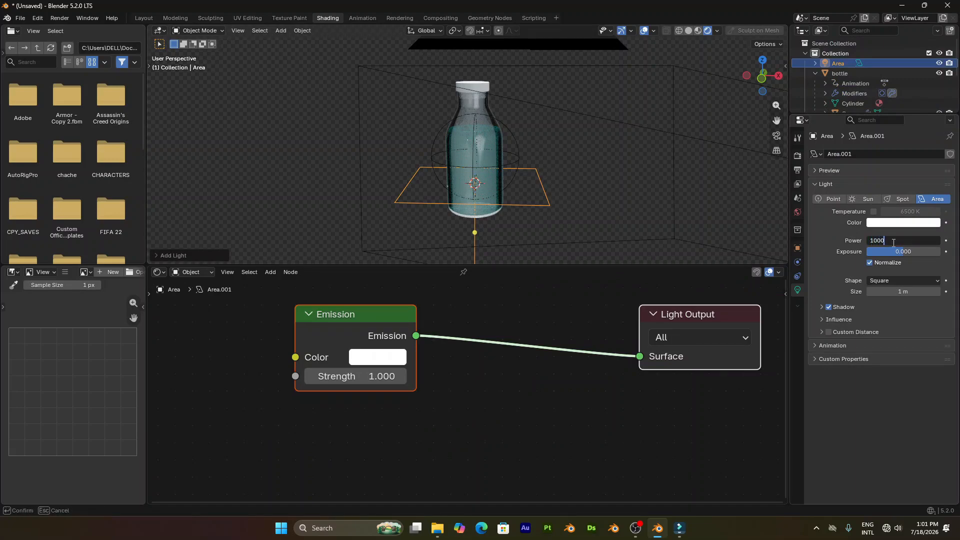
key(Return)
Move the area light along global X to one side of the bottle and rotate it about 90° around Y to face the bottle
key(g)
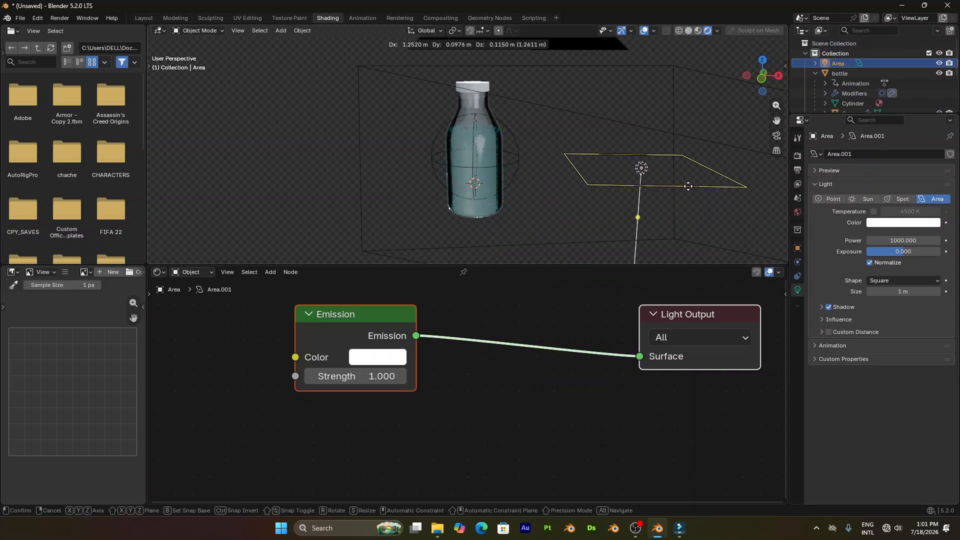
key(x)
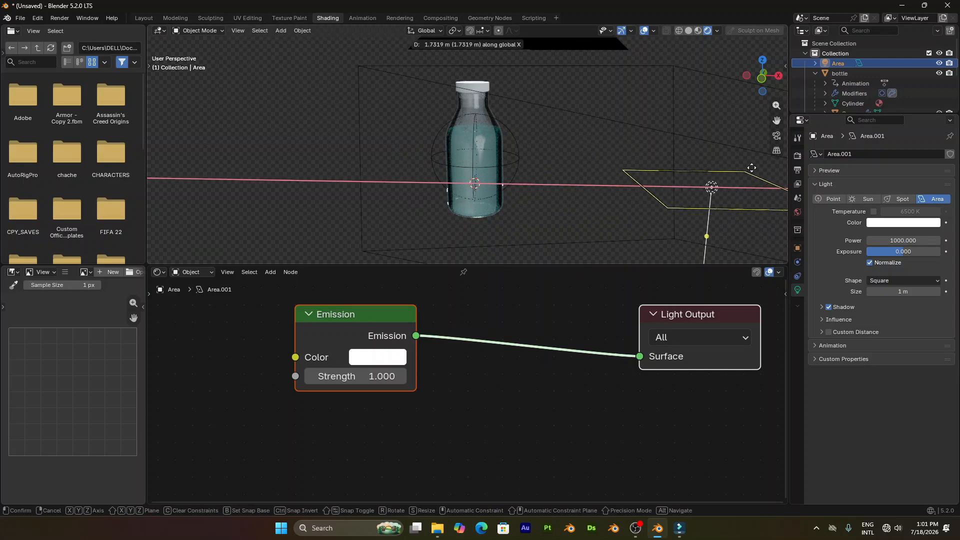
click(730, 195)
shift+middle_drag(730, 195, 573, 167)
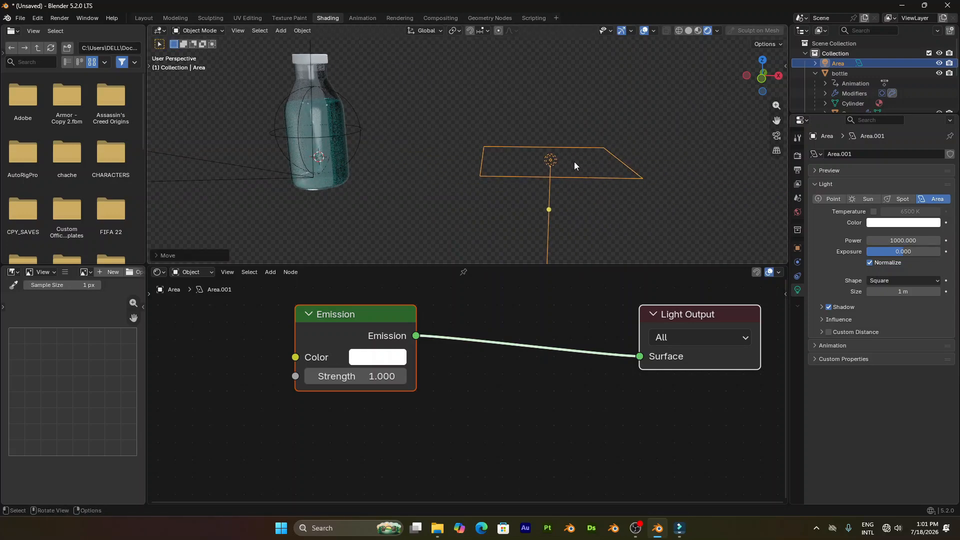
key(r)
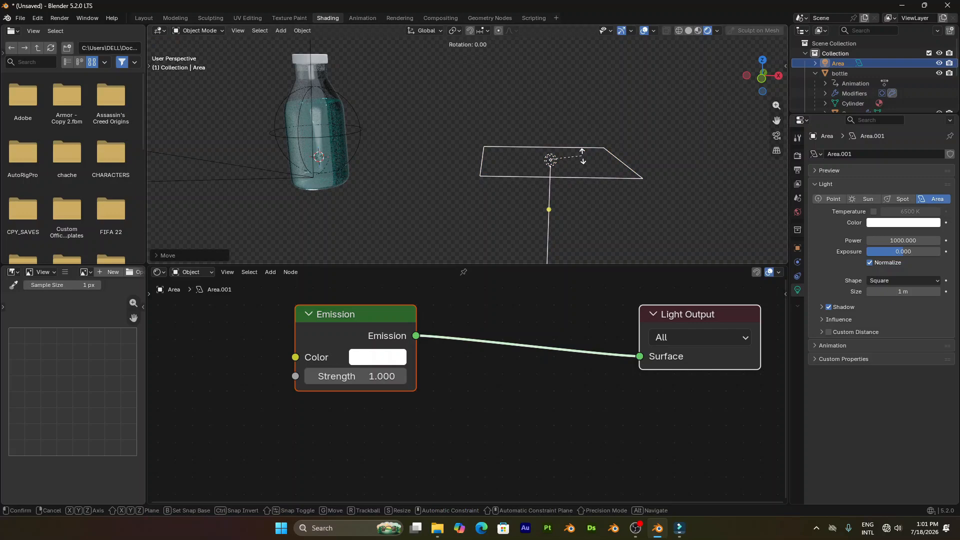
key(y)
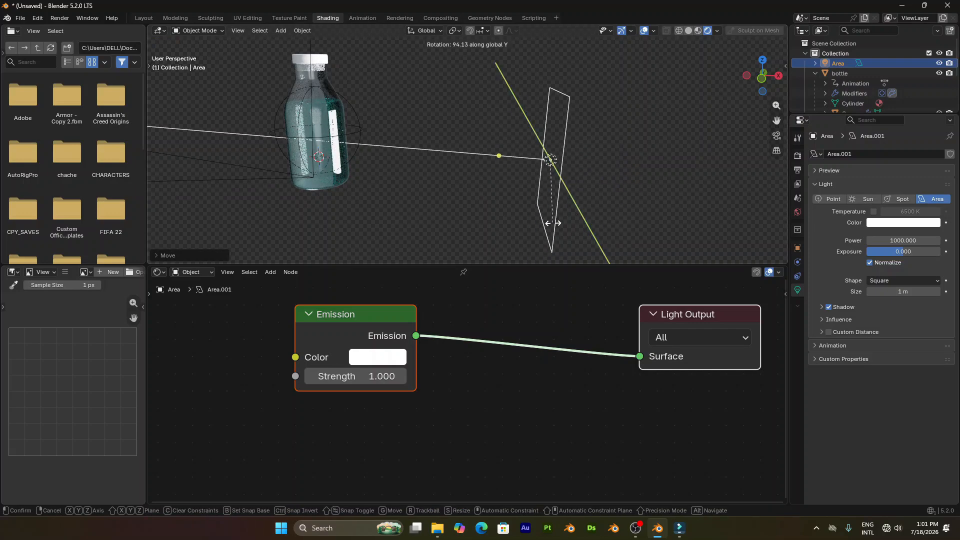
click(555, 224)
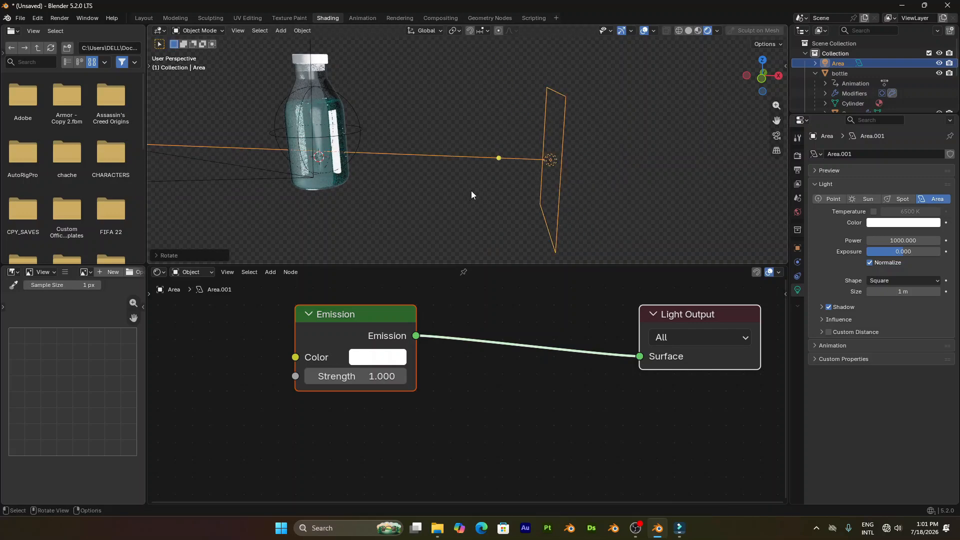
Place a linked duplicate of the area light across the bottle along X and mirror it on X to face the bottle
middle_drag(471, 190, 569, 176)
key(alt+d)
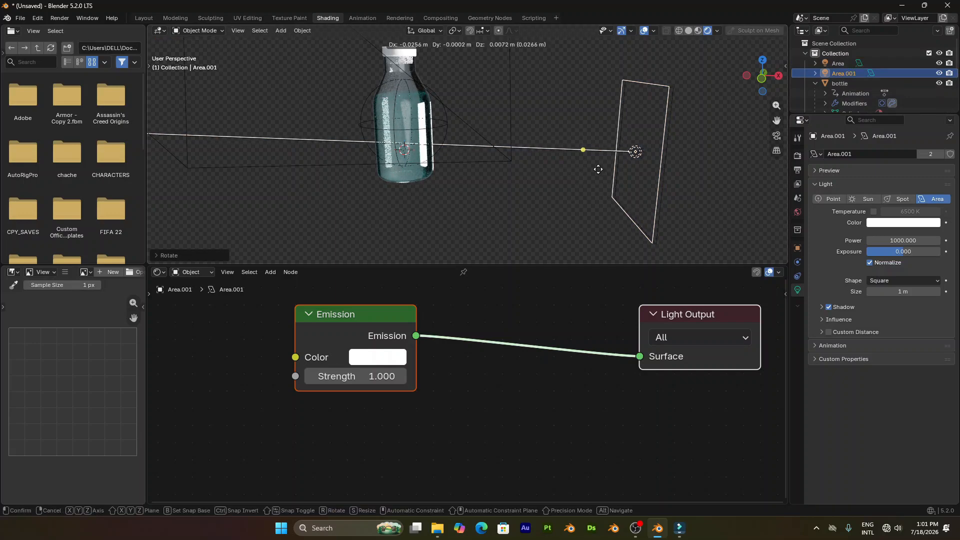
key(x)
click(183, 148)
middle_drag(183, 147, 343, 136)
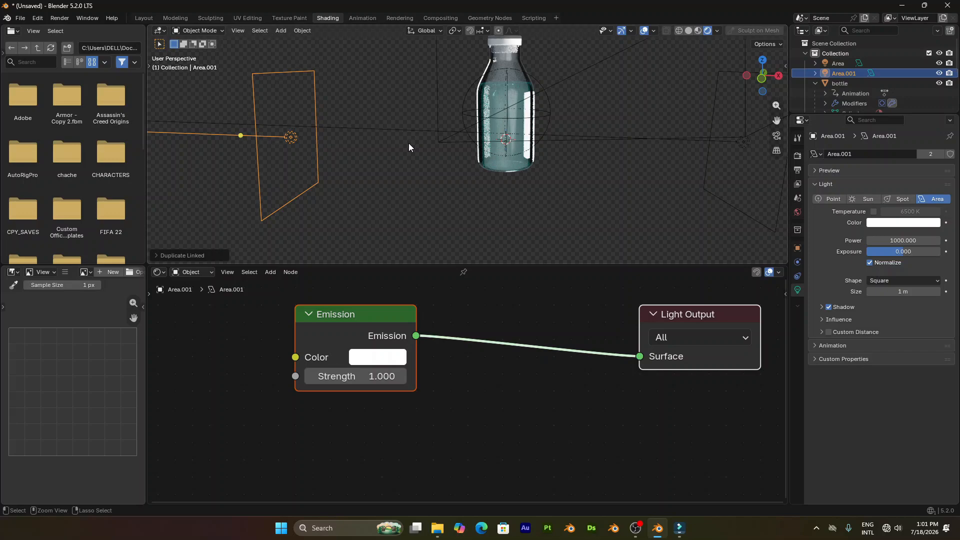
key(ctrl+m)
key(x)
key(Return)
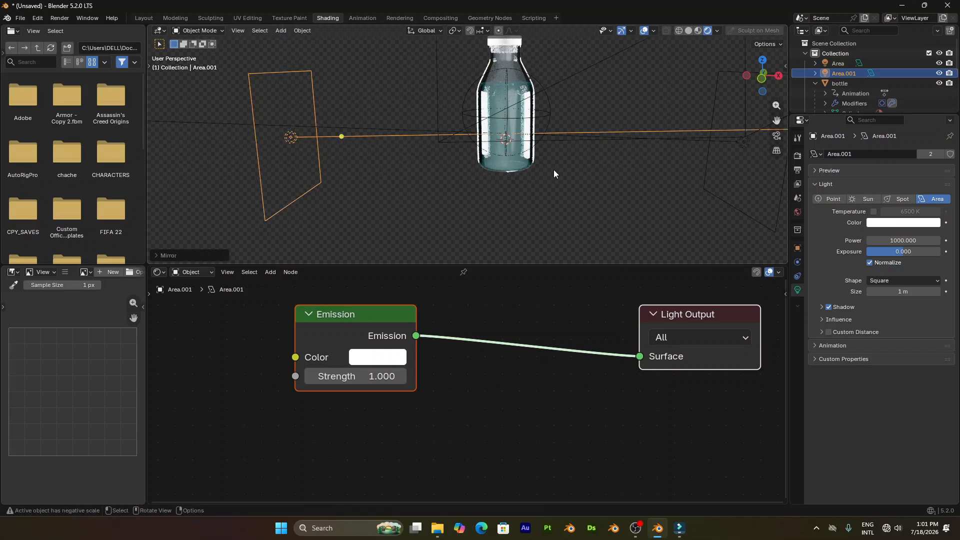
Add a mesh plane at the bottle and scale it up well beyond the two area lights
middle_drag(553, 174, 497, 197)
key(shift+a)
mouse_move(487, 188)
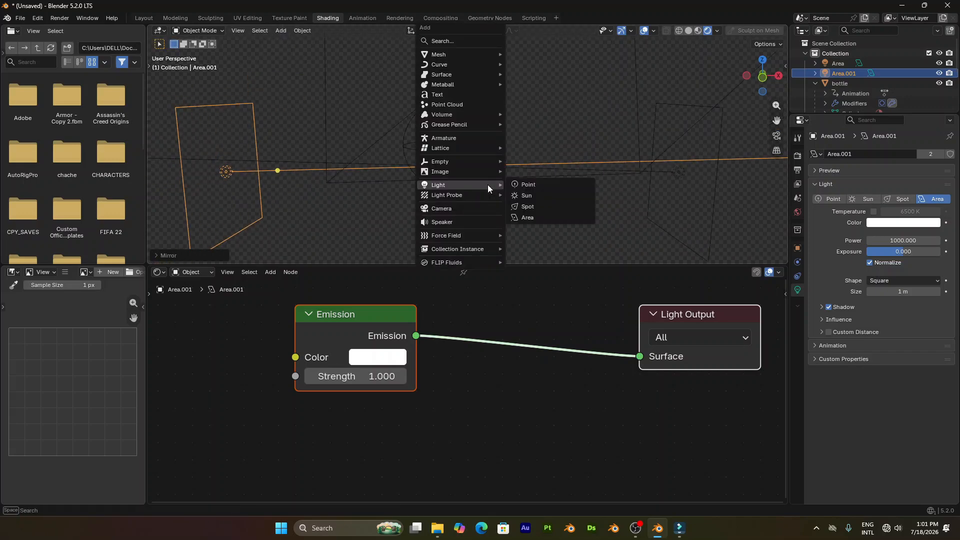
mouse_move(455, 55)
click(562, 55)
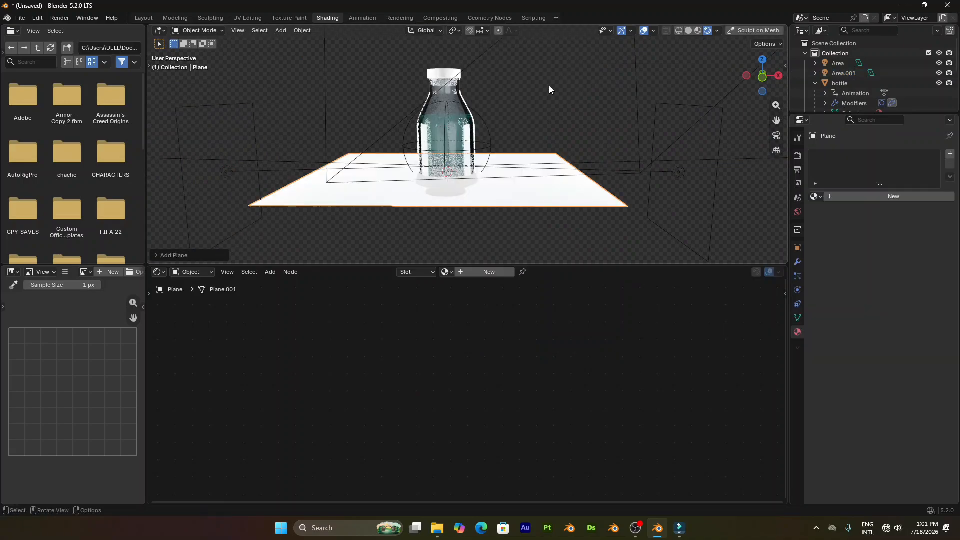
key(s)
click(545, 141)
scroll(545, 141, down, 2)
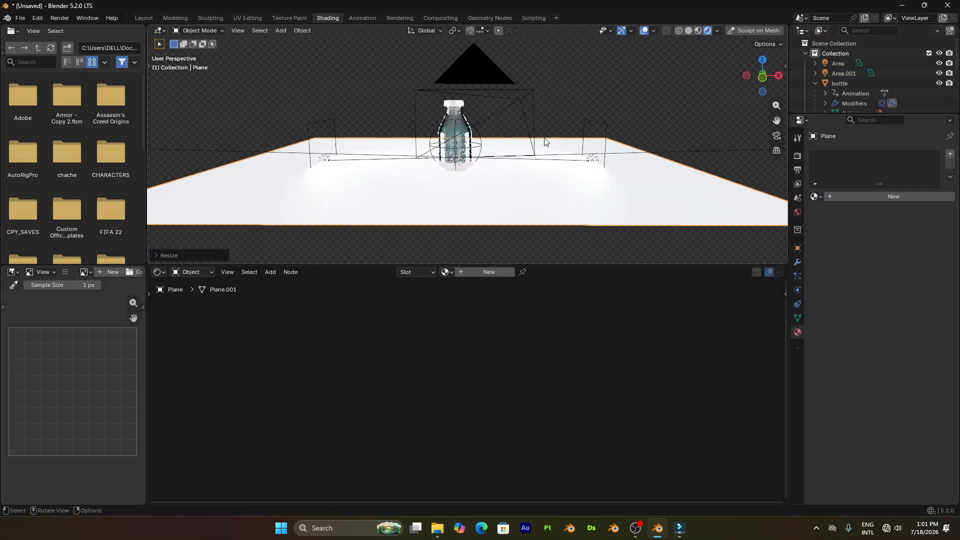
Rotate the plane 90° around global X and move it along Y behind the bottle as a backdrop
middle_drag(544, 141, 464, 150)
text(rx)
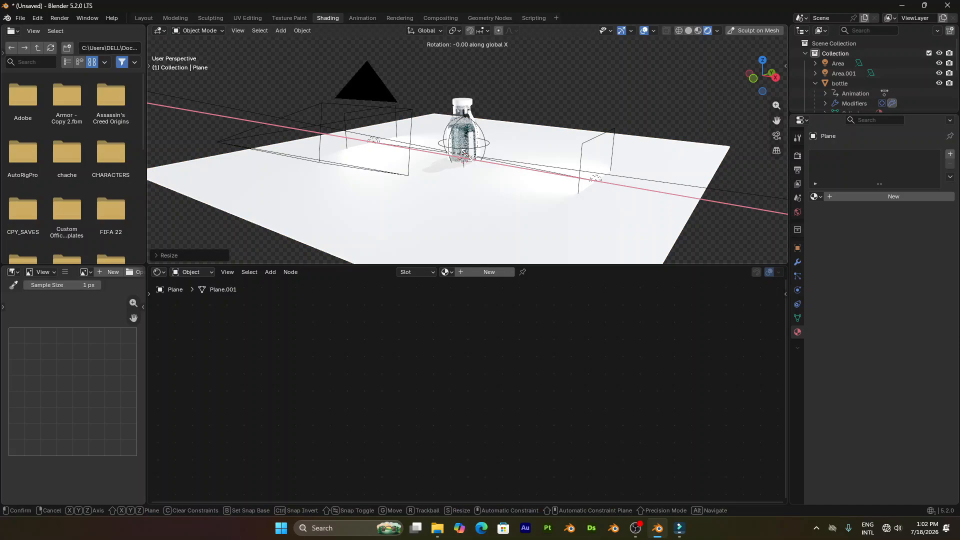
text(90)
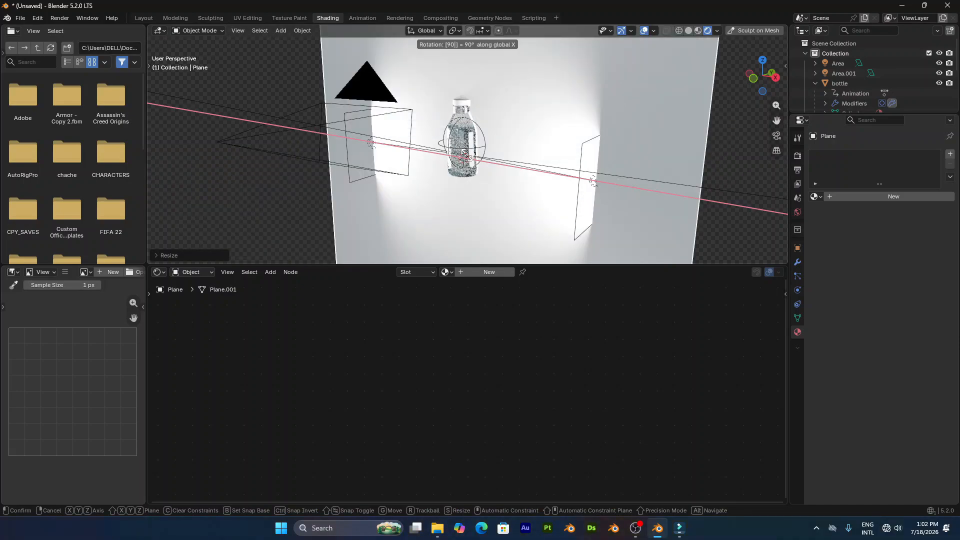
key(Return)
key(g)
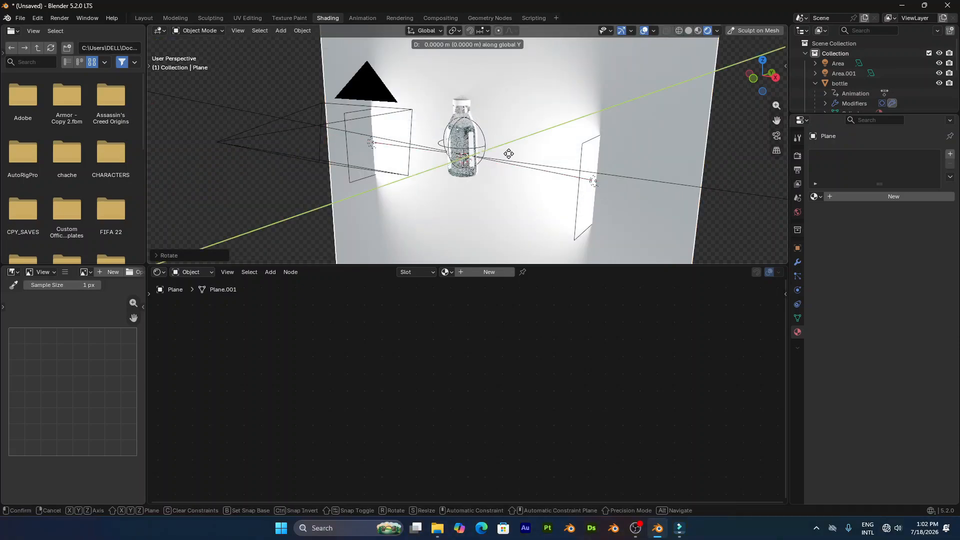
key(y)
click(576, 136)
Create a new material on the backdrop plane and give it a dark teal base colour
key(KP_0)
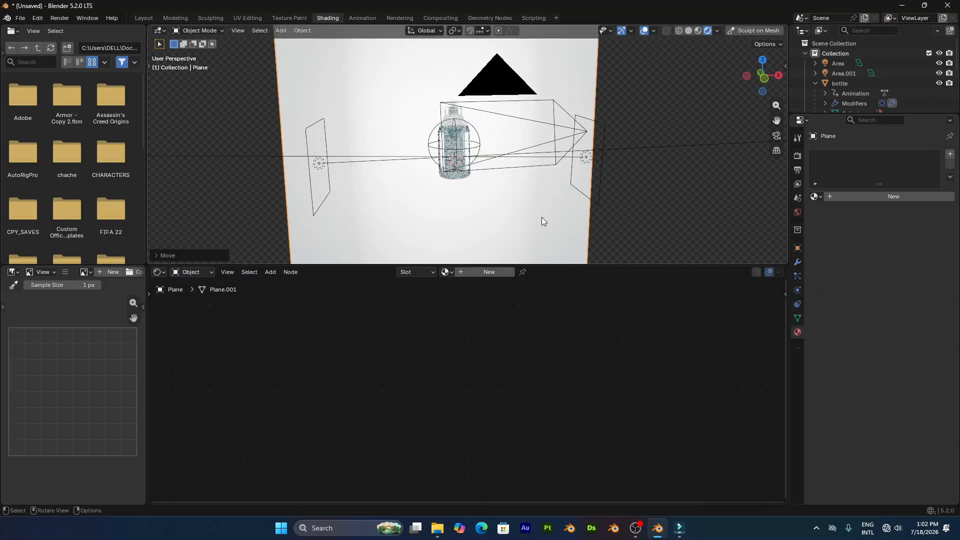
click(473, 271)
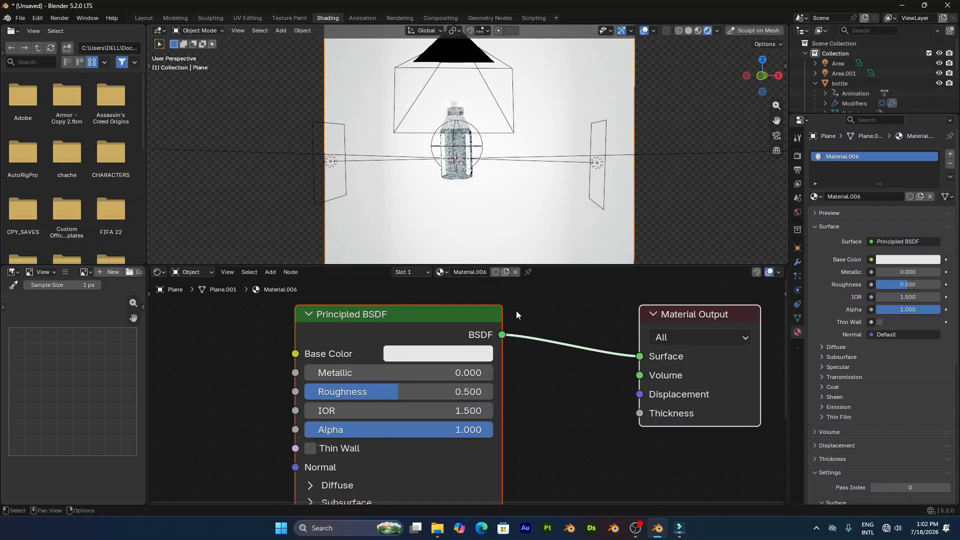
click(440, 353)
click(446, 172)
click(539, 176)
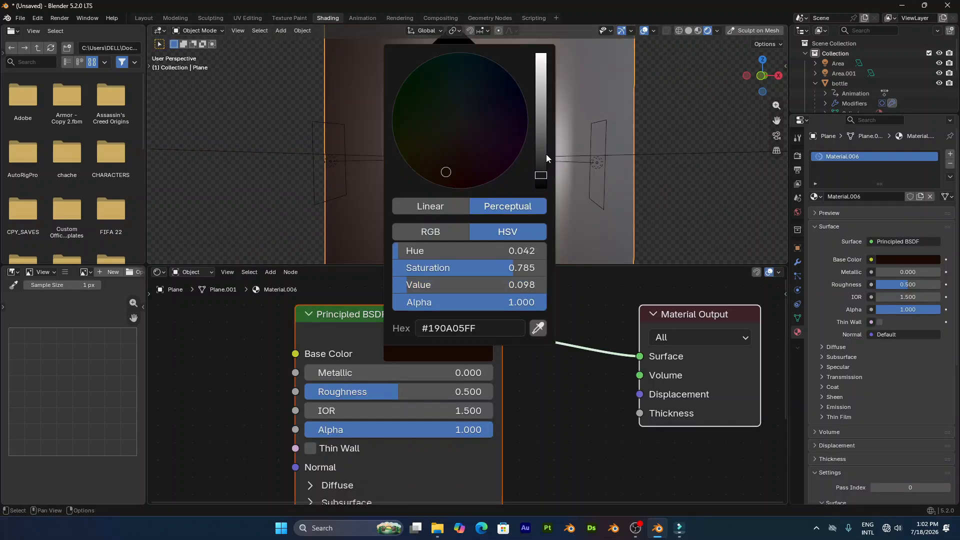
drag(539, 146, 540, 163)
click(465, 354)
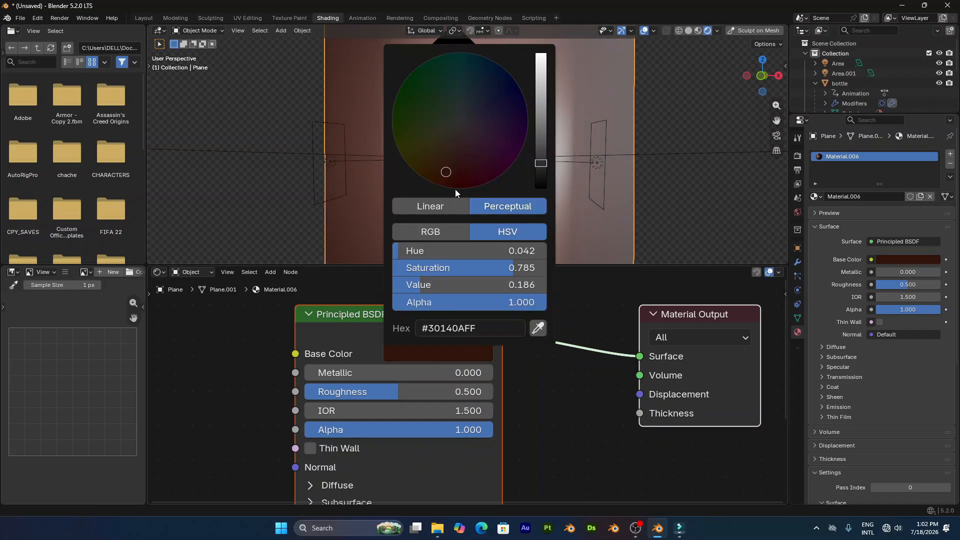
click(462, 60)
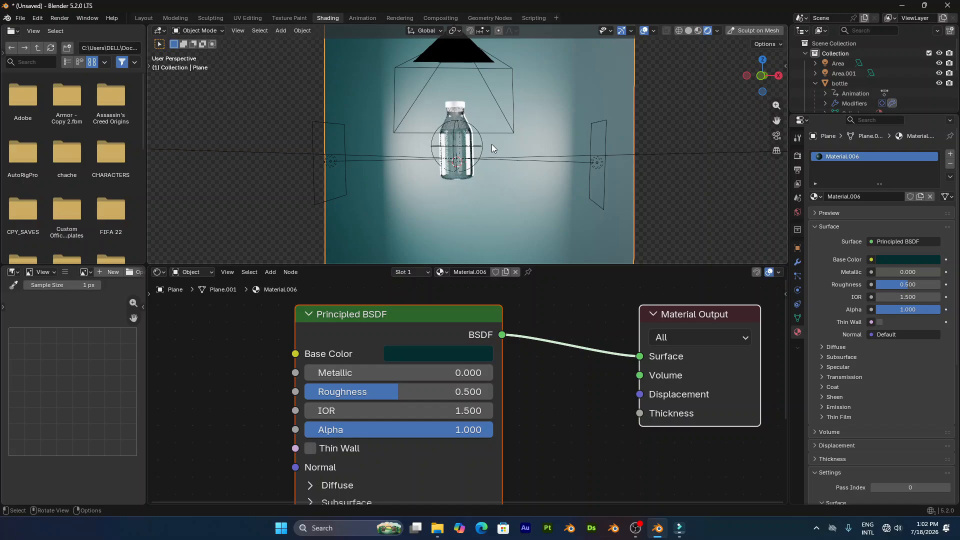
In camera view, move the area light beside the dark part of the backdrop about 1.7 m outward along global X
key(KP_0)
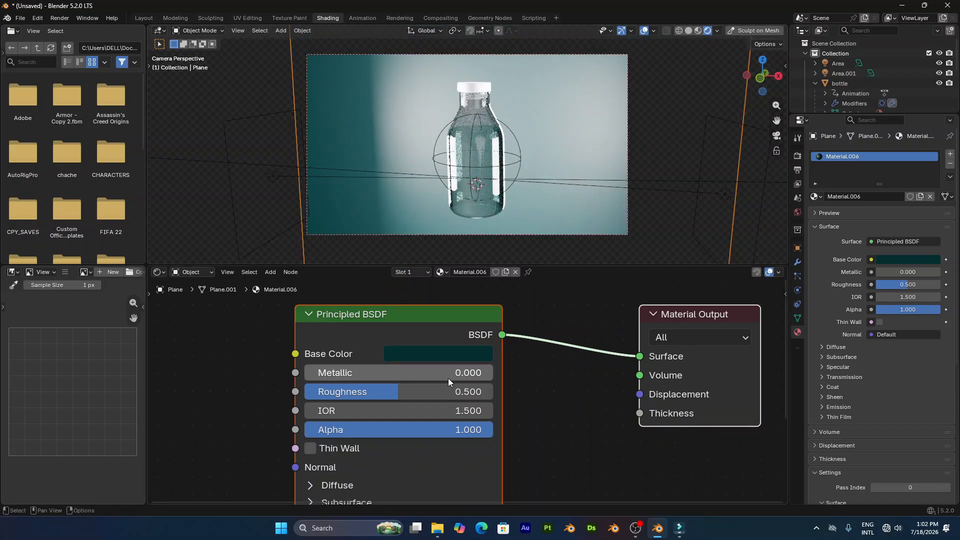
click(251, 126)
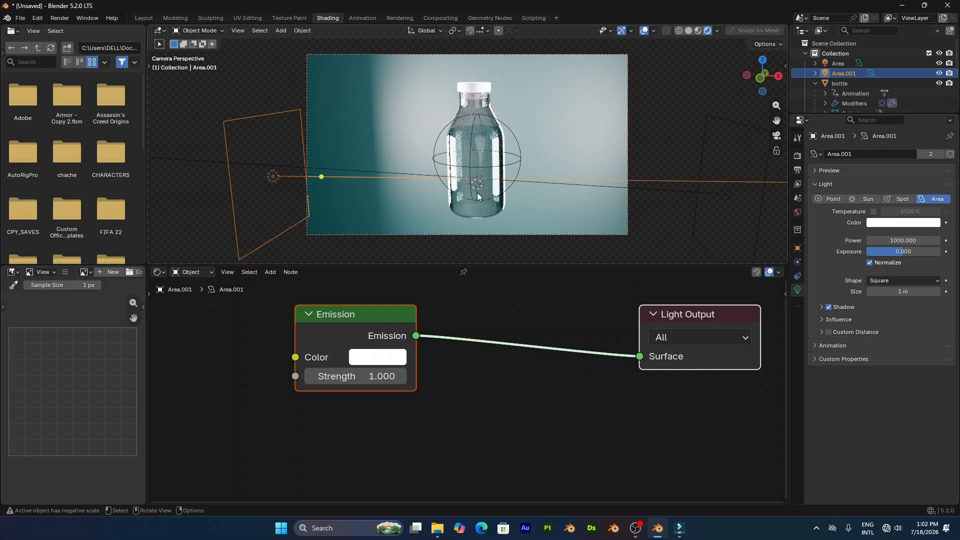
key(g)
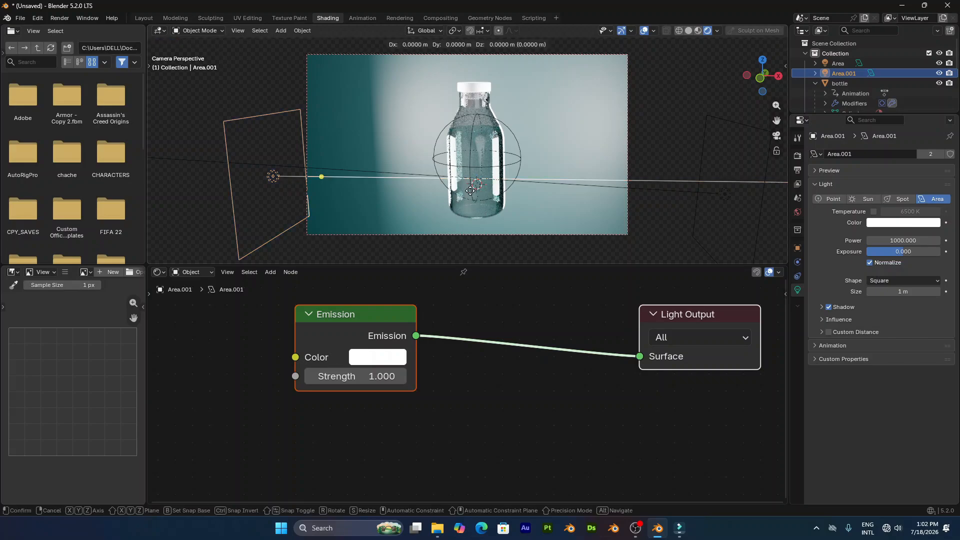
key(x)
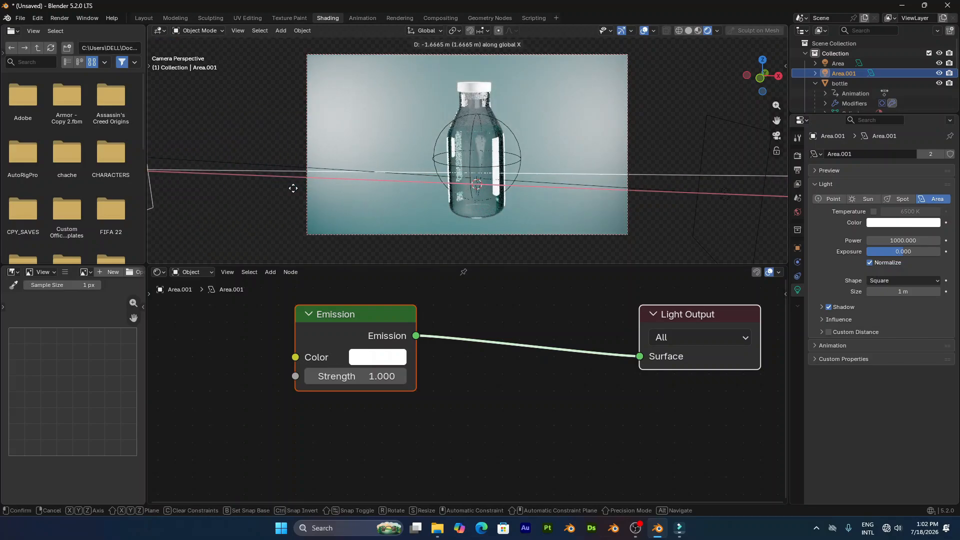
click(297, 189)
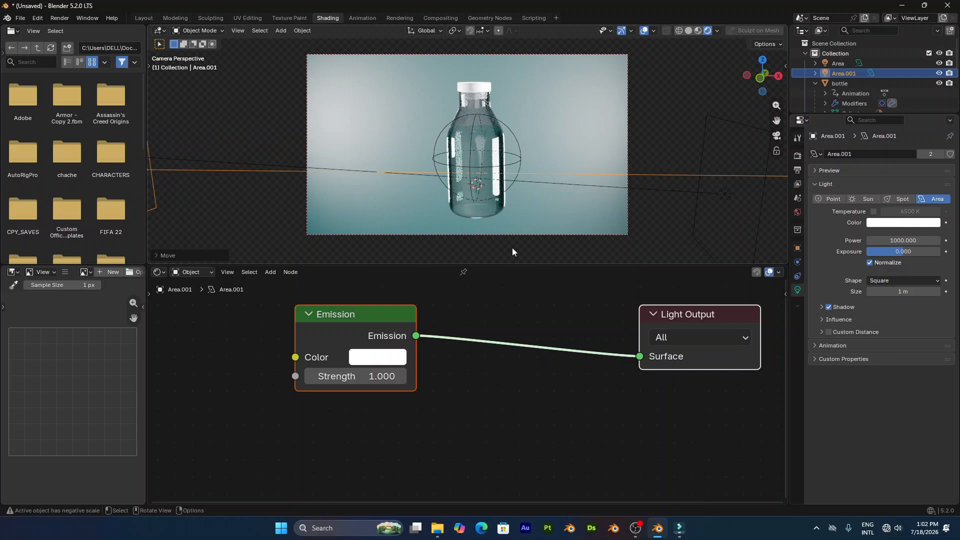
Select the backdrop plane and darken its base colour to almost black
click(538, 101)
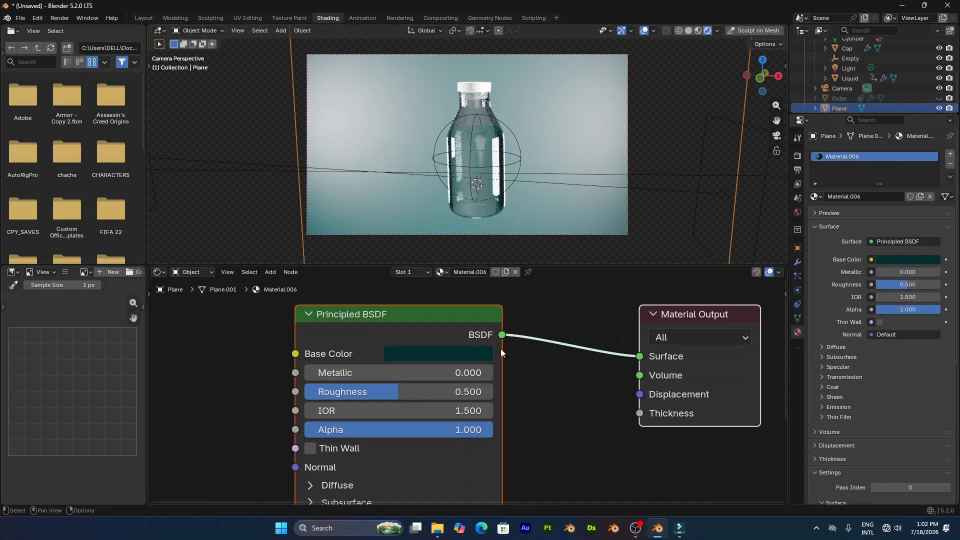
click(475, 352)
drag(542, 163, 542, 185)
Select the liquid inside the bottle and set its material's render method to Blended
click(487, 167)
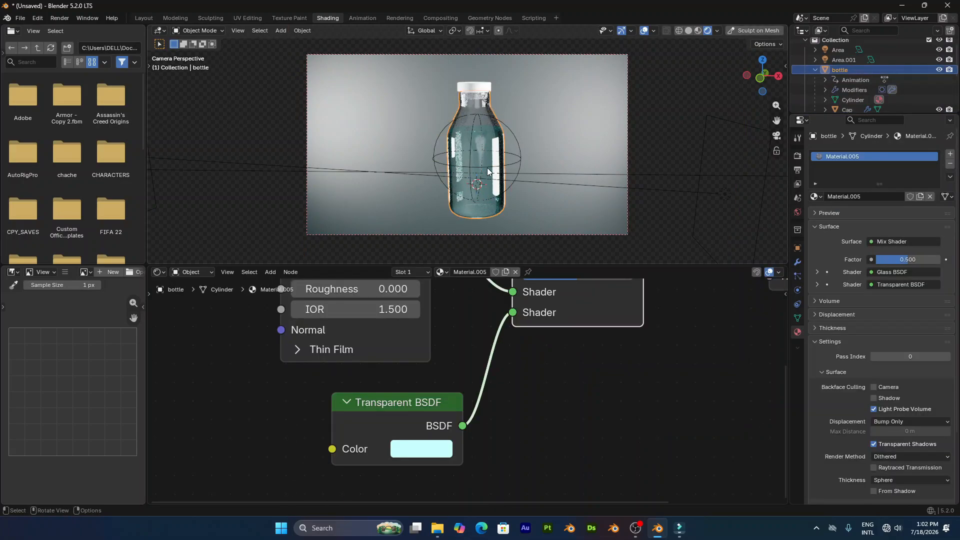
click(486, 177)
scroll(487, 177, up, 8)
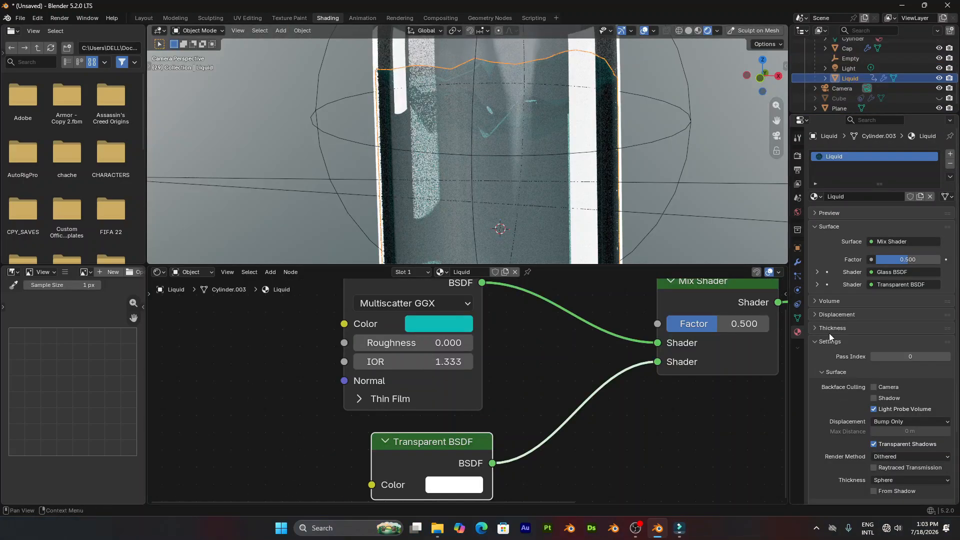
scroll(835, 366, down, 4)
scroll(836, 363, down, 1)
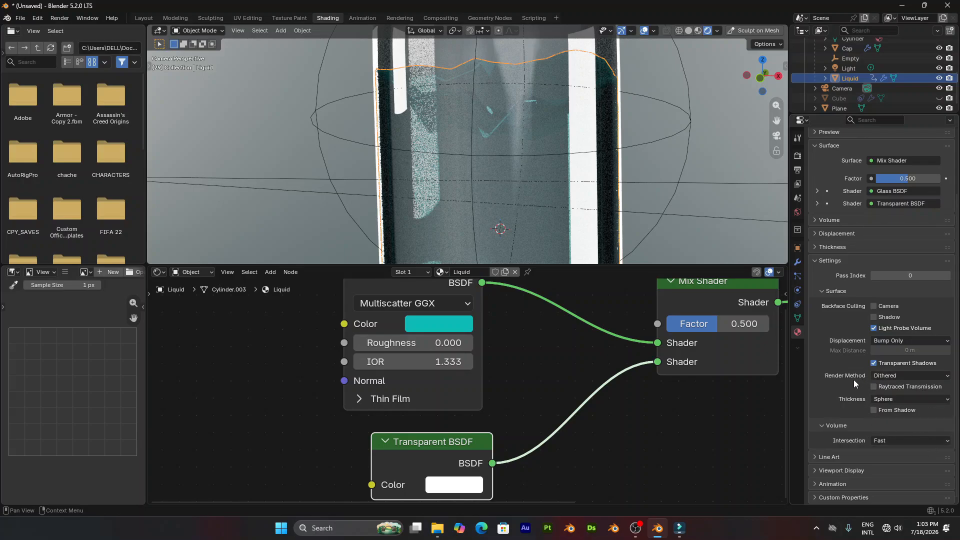
click(899, 376)
click(883, 400)
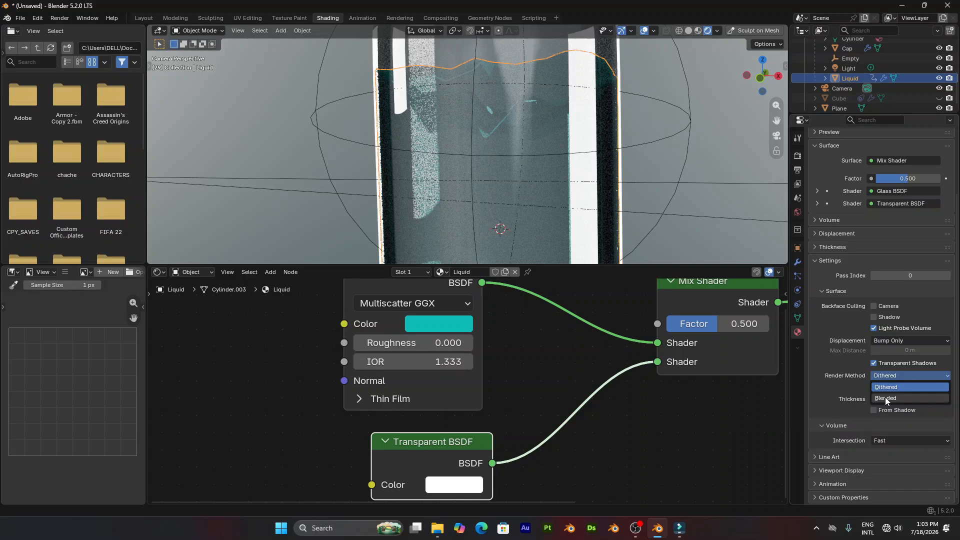
Select the bottle and set its glass material's render method to Blended
click(542, 70)
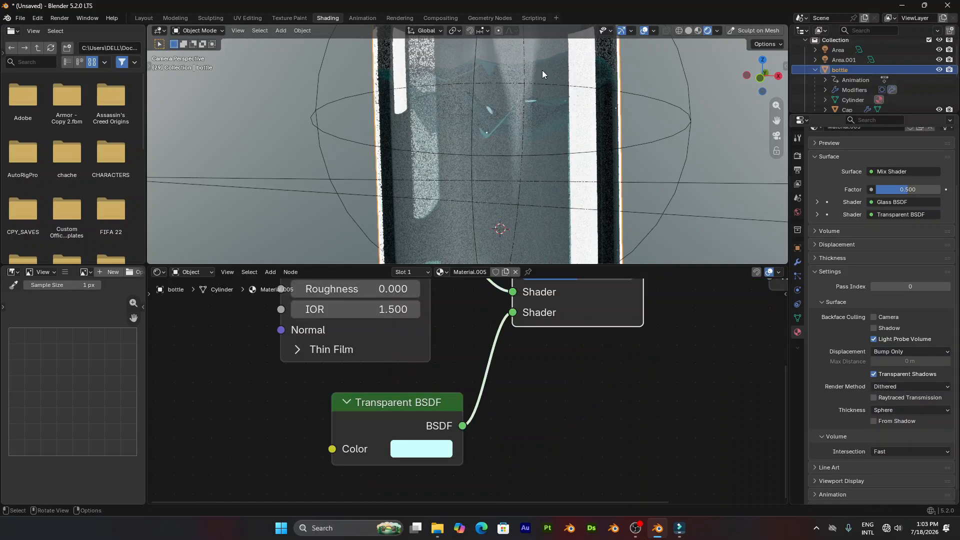
click(921, 384)
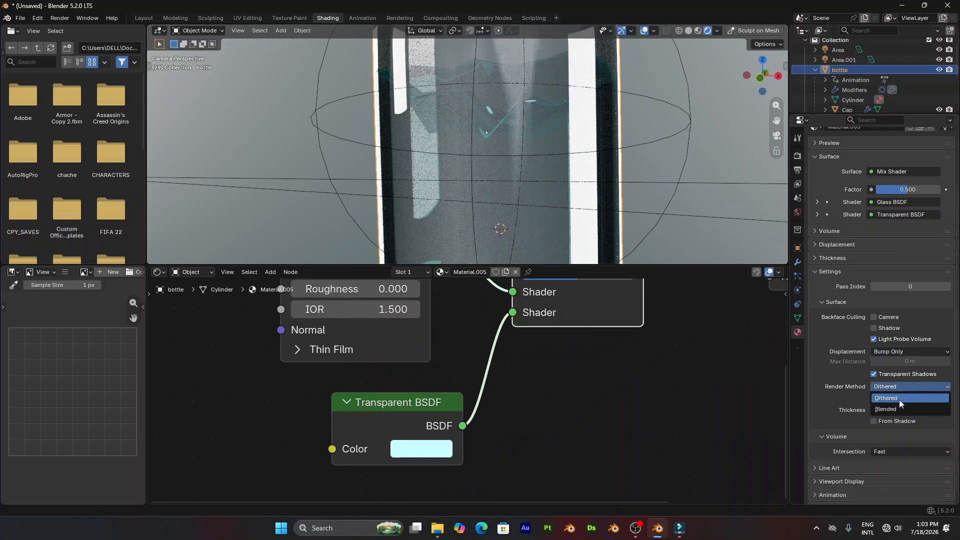
click(899, 400)
Play the animation and change the liquid's Glass BSDF colour to a saturated red, #BB1B00
scroll(558, 152, down, 3)
scroll(556, 150, down, 2)
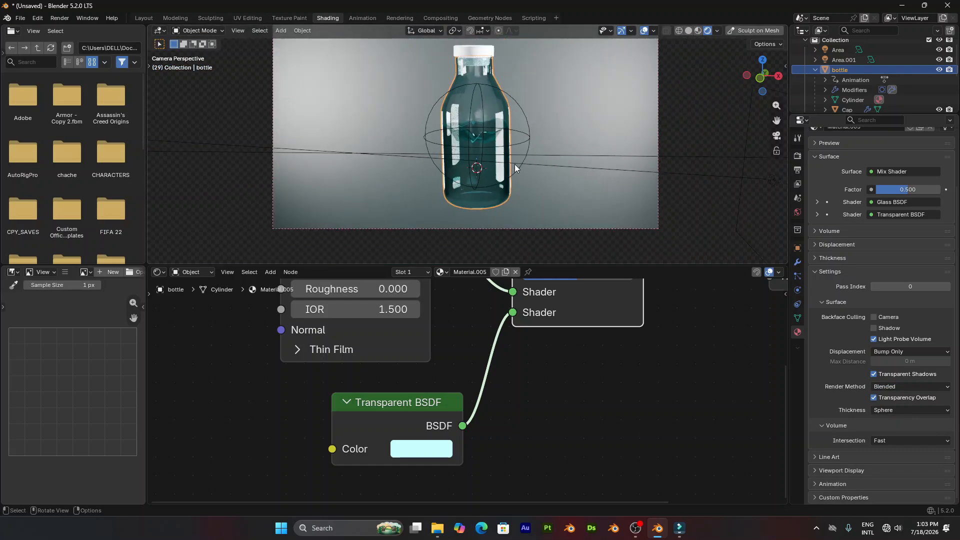
scroll(518, 165, up, 2)
scroll(527, 167, down, 2)
key(space)
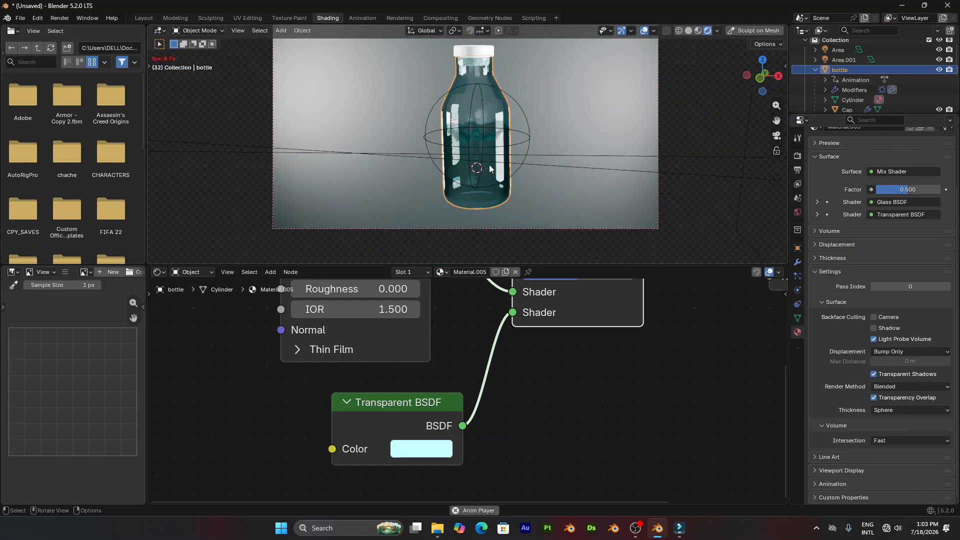
click(495, 145)
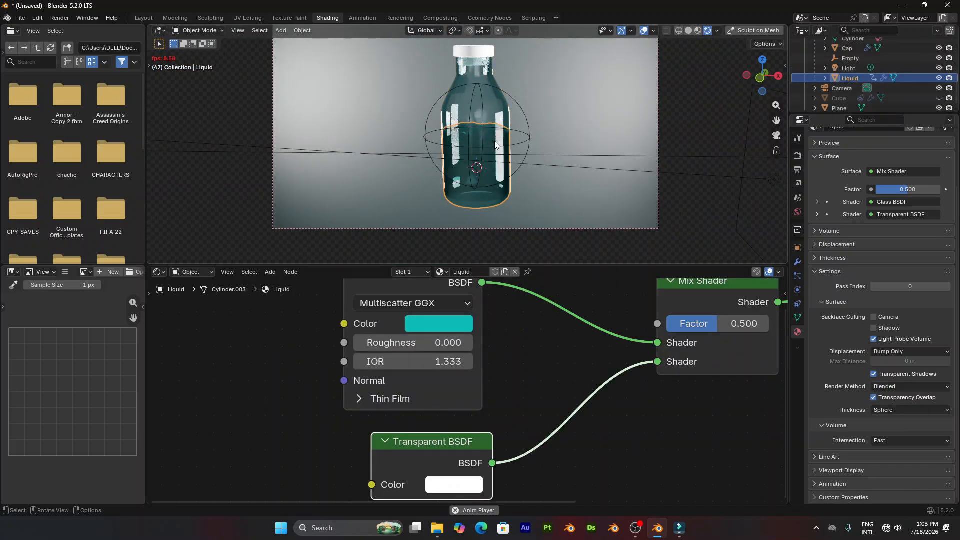
click(442, 324)
drag(467, 119, 471, 160)
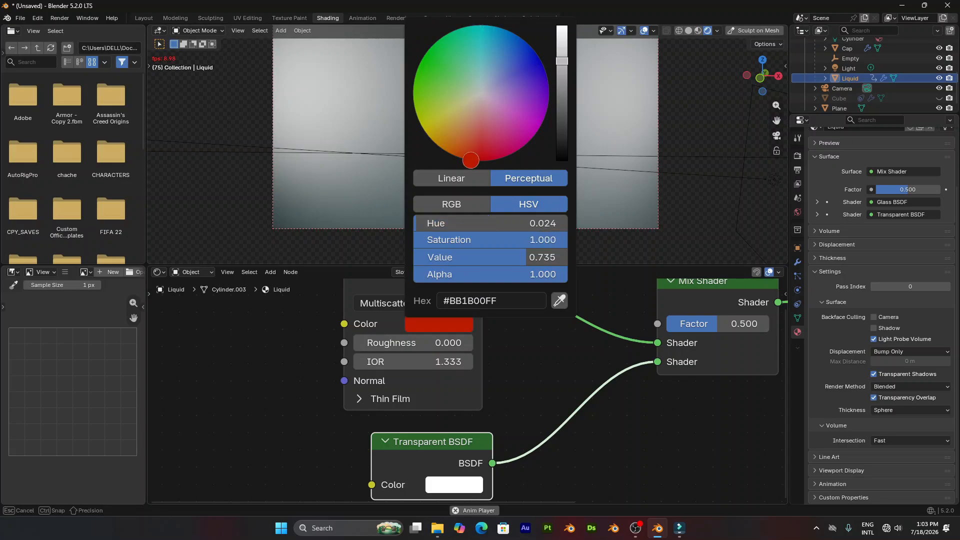
Select the cap and adjust its position on the bottle neck with the Move tool
middle_drag(492, 150, 503, 176)
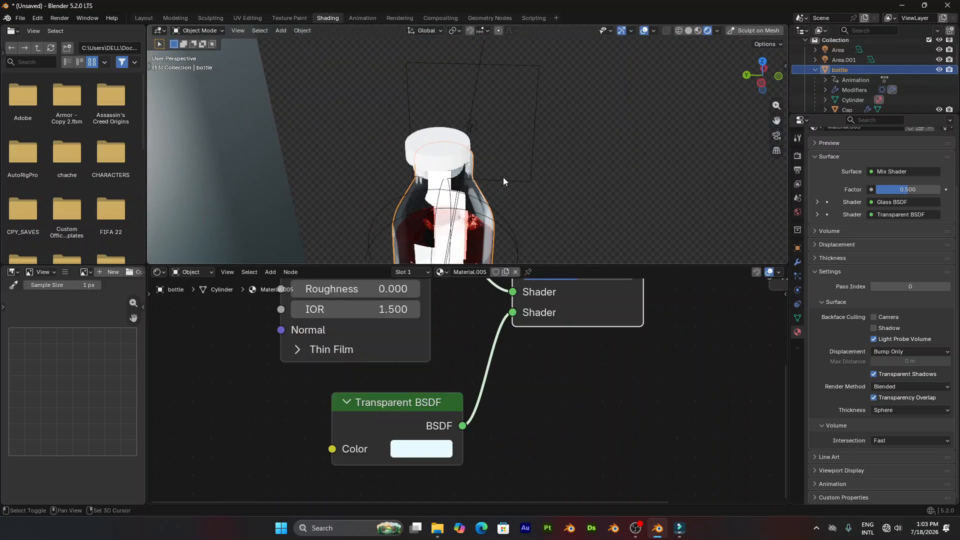
click(439, 149)
middle_drag(465, 240, 541, 176)
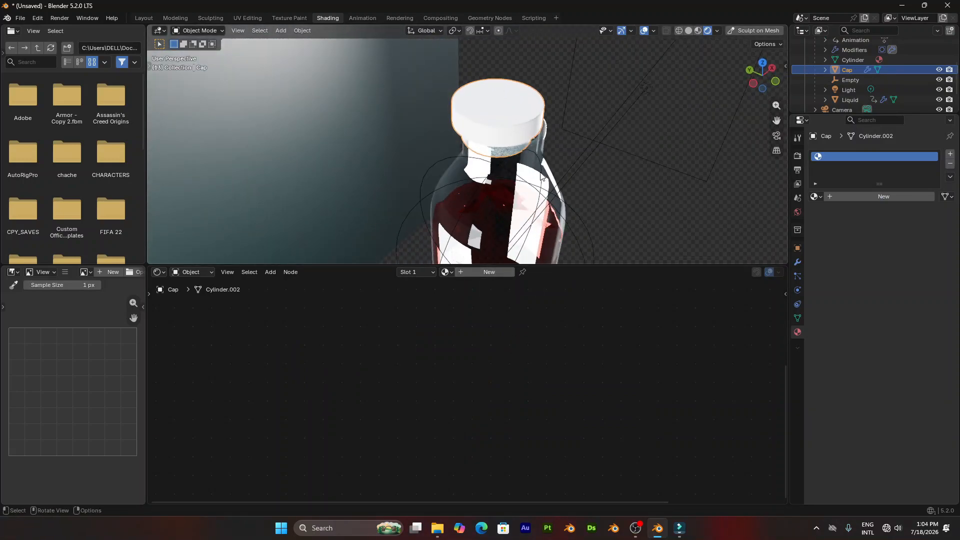
click(149, 66)
click(161, 100)
middle_drag(519, 190, 584, 176)
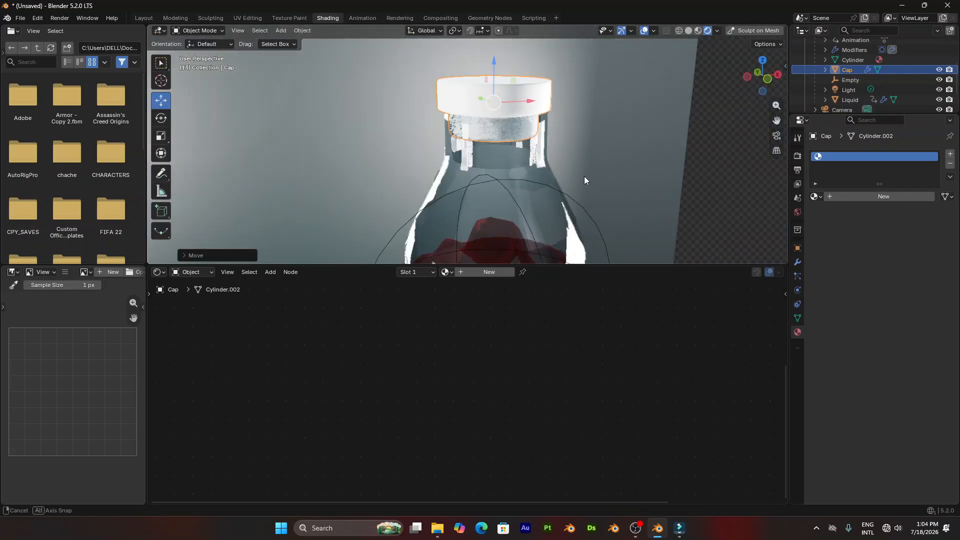
Create a new material on the cap with dark grey base colour #1C1C1C and roughness 0.286
click(490, 272)
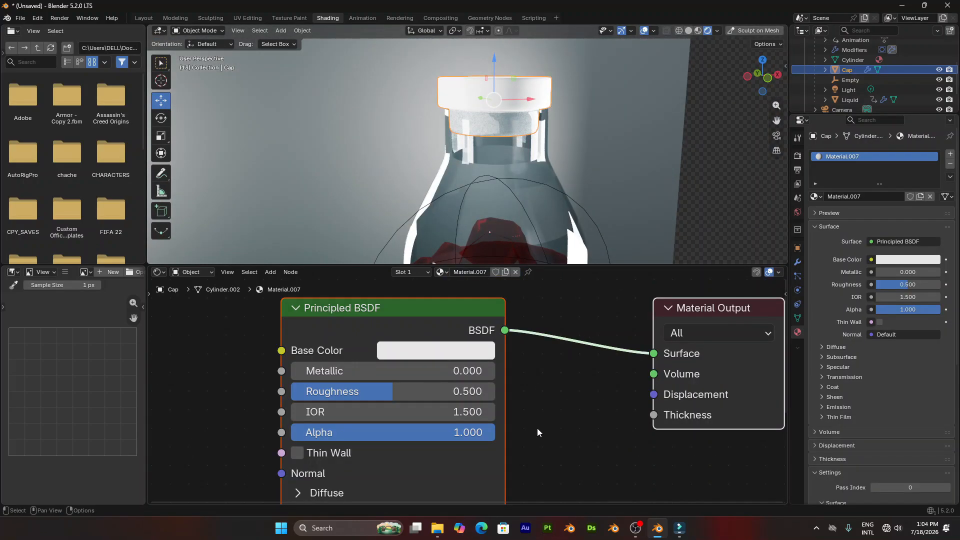
click(463, 350)
drag(570, 121, 565, 208)
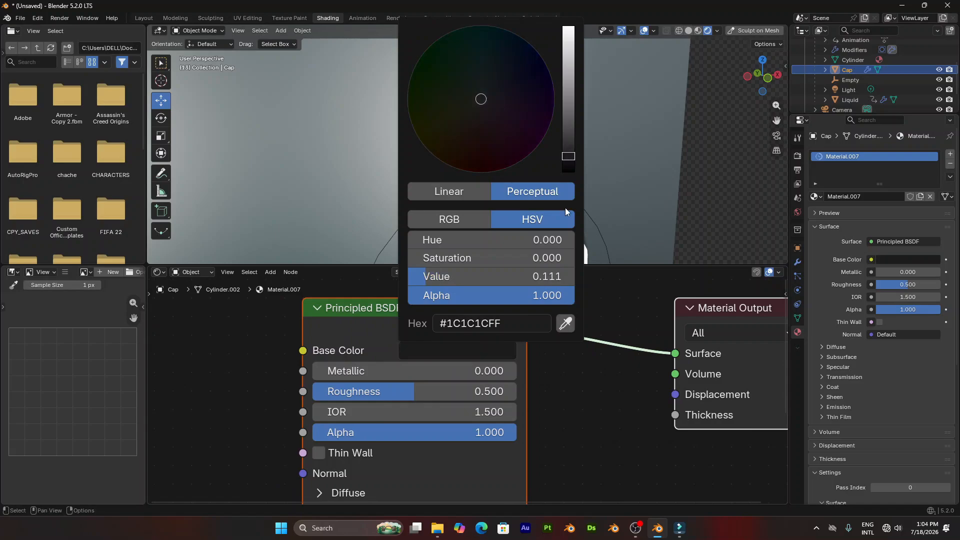
drag(416, 391, 371, 391)
Select the bottle and set its Transparent BSDF colour to a warm near-white, #FFF9F6
middle_drag(501, 98, 529, 170)
scroll(590, 154, up, 3)
scroll(588, 123, down, 7)
scroll(530, 170, up, 3)
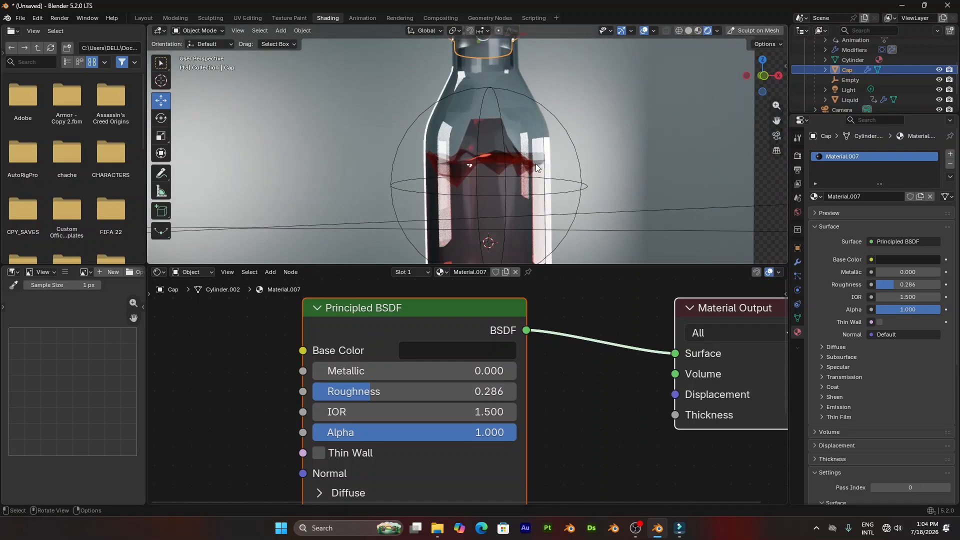
scroll(536, 163, up, 2)
click(499, 155)
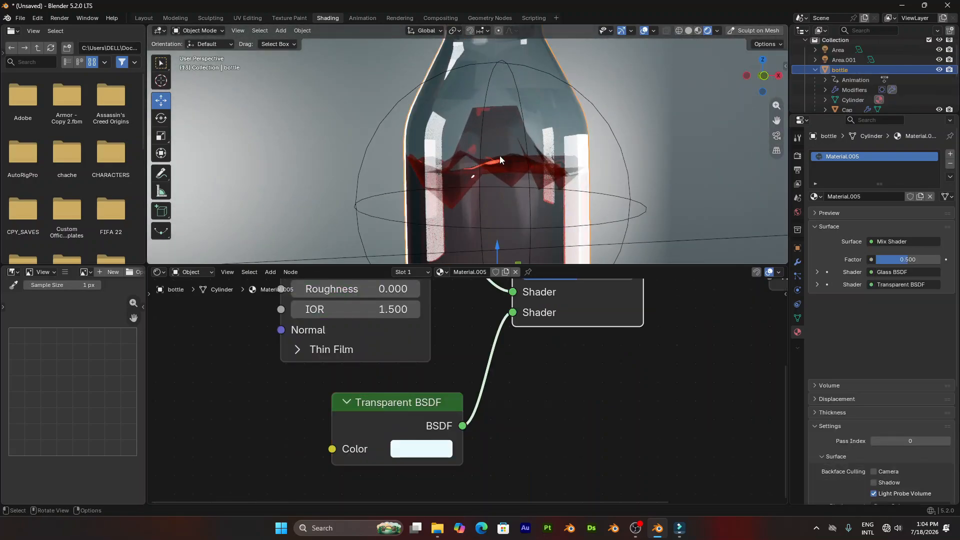
click(422, 451)
drag(474, 190, 471, 200)
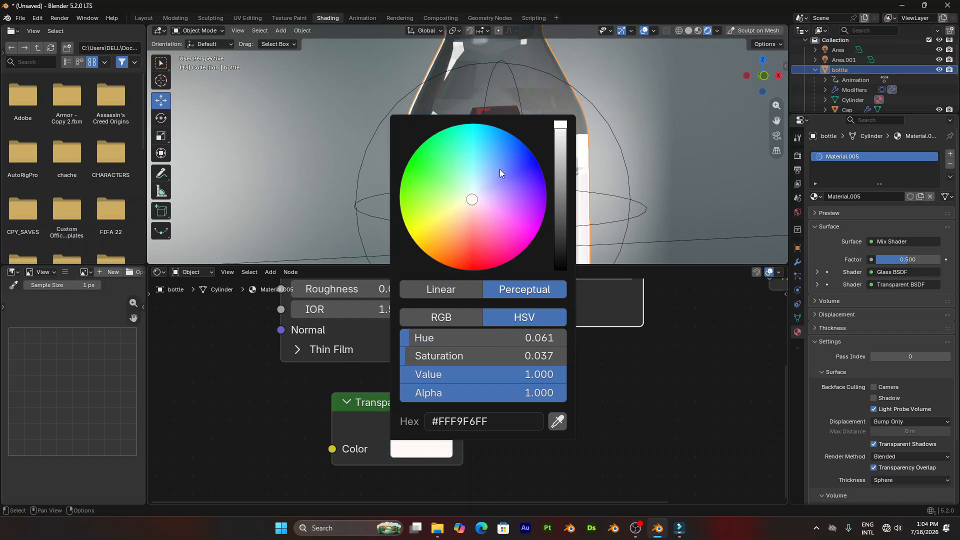
Select one of the linked area lights and tint its light colour pale cyan
scroll(586, 131, down, 3)
scroll(532, 188, up, 2)
mouse_move(498, 146)
middle_down()
mouse_move(502, 168)
mouse_move(505, 135)
mouse_move(459, 118)
mouse_move(592, 176)
mouse_move(502, 155)
middle_up()
scroll(592, 175, down, 3)
click(594, 162)
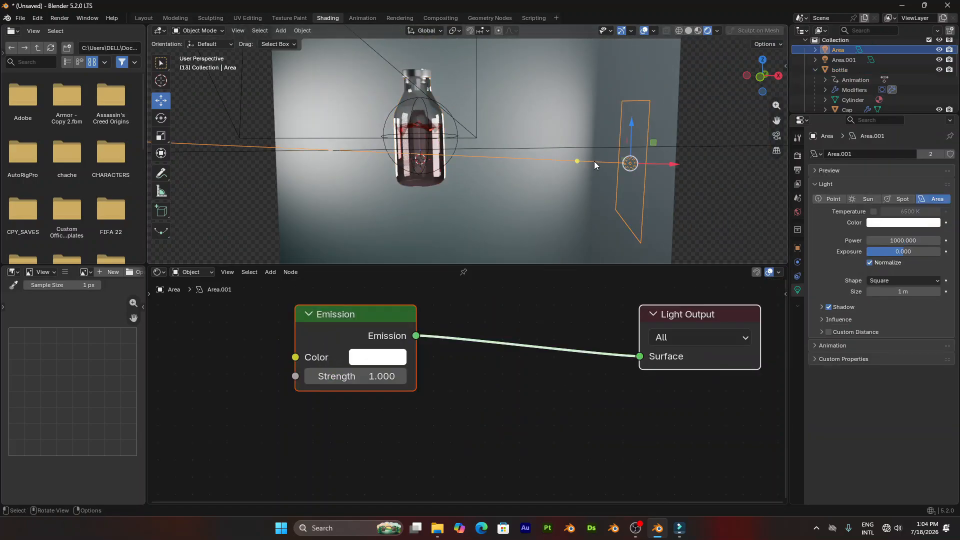
click(903, 223)
click(886, 88)
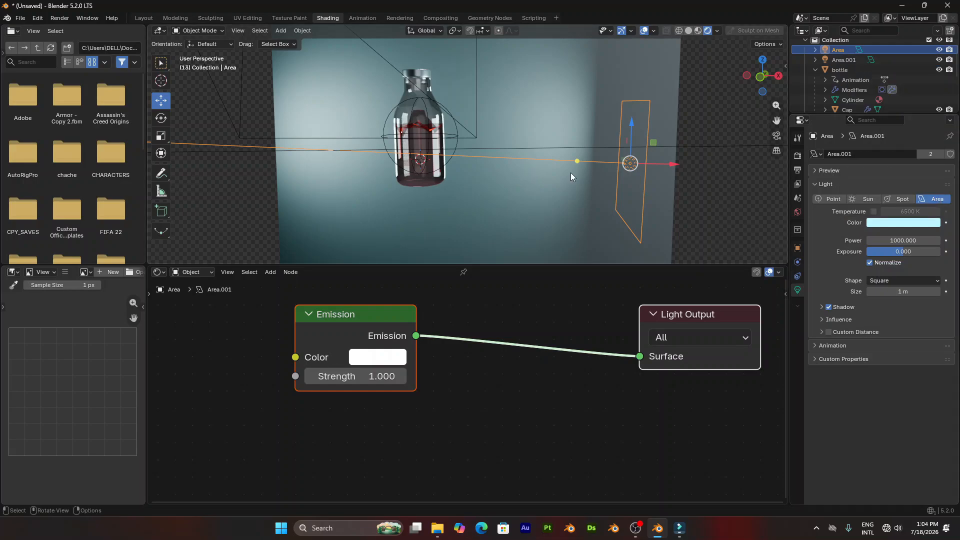
Switch to the Layout workspace, turn on rendered shading and view the bottle through the camera
scroll(571, 173, up, 2)
click(144, 18)
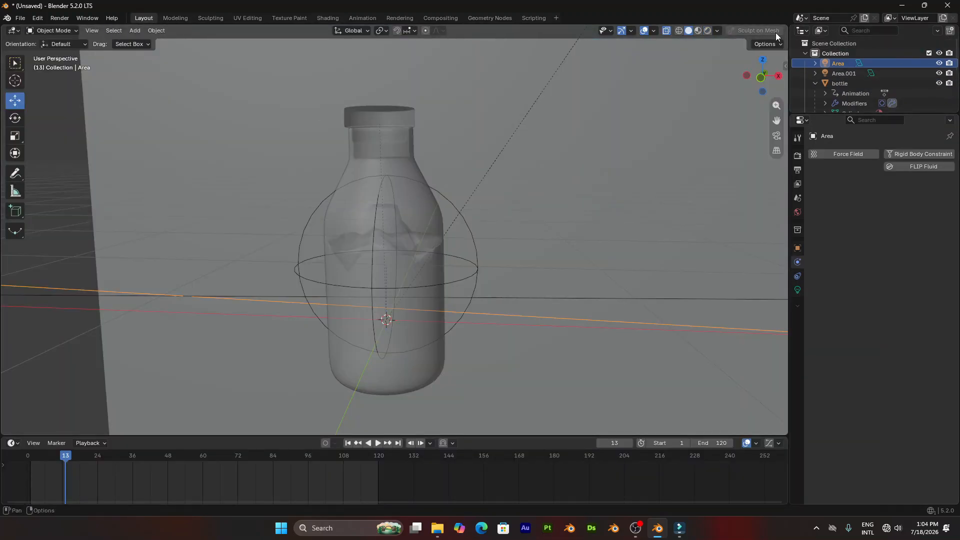
click(708, 31)
middle_drag(428, 216, 430, 213)
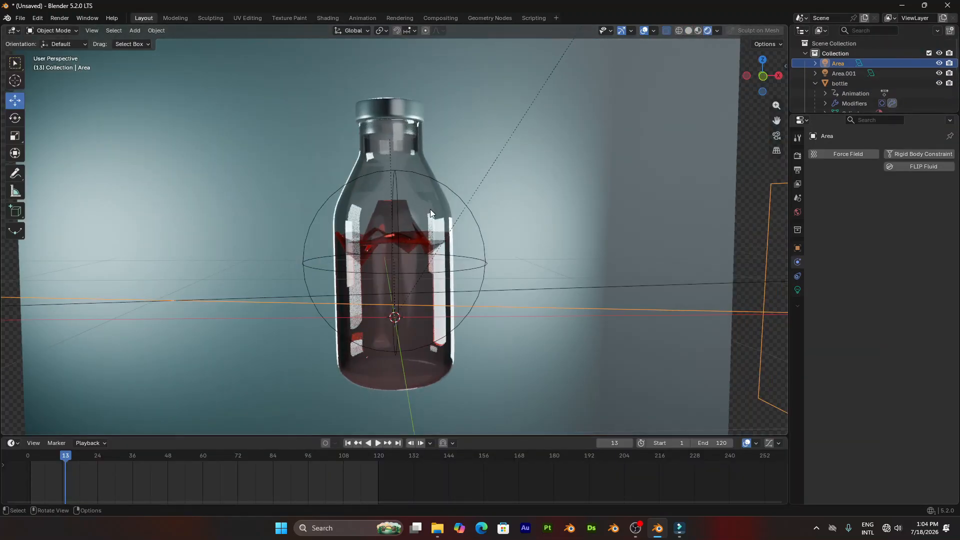
key(KP_0)
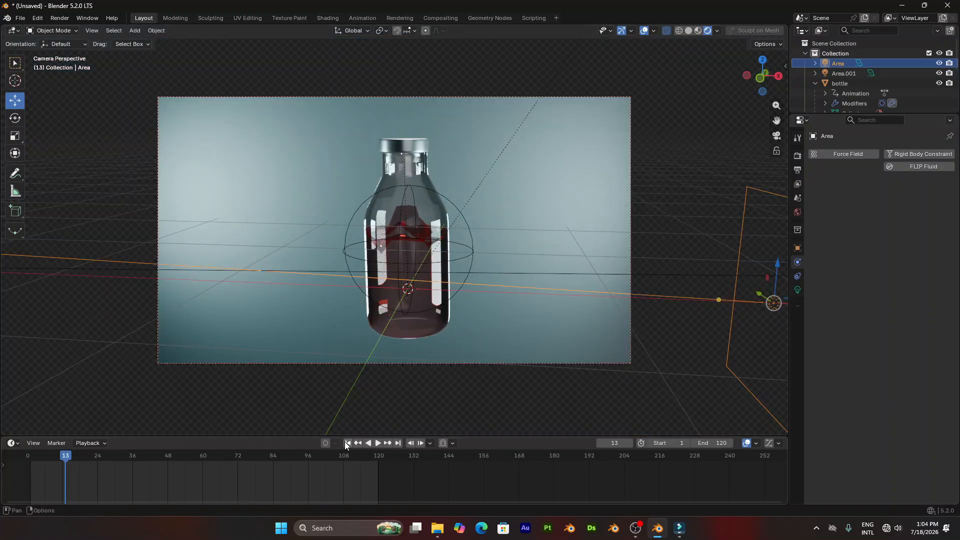
Select the bottle, rotate it about -82° around global Y at frame 37 and keyframe that pose
click(348, 442)
click(426, 211)
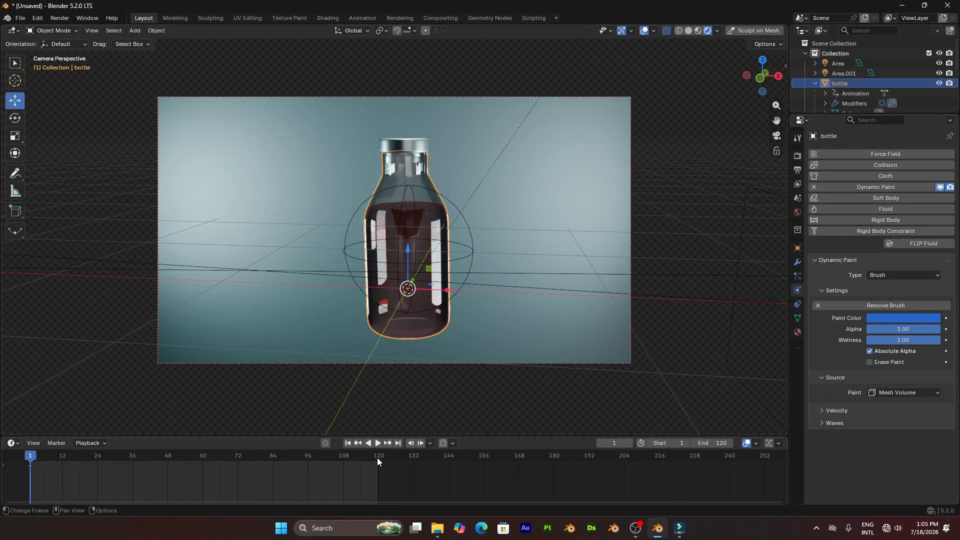
click(136, 456)
key(r)
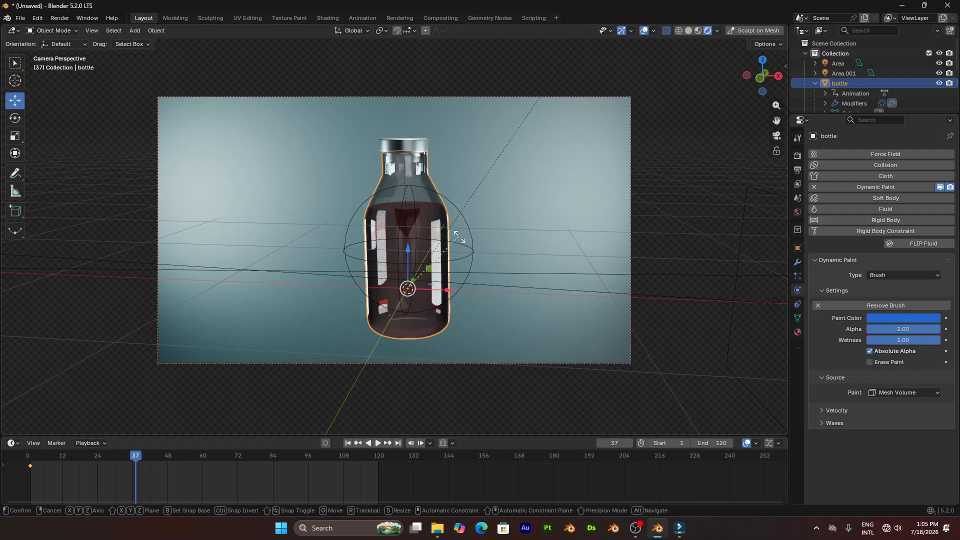
key(y)
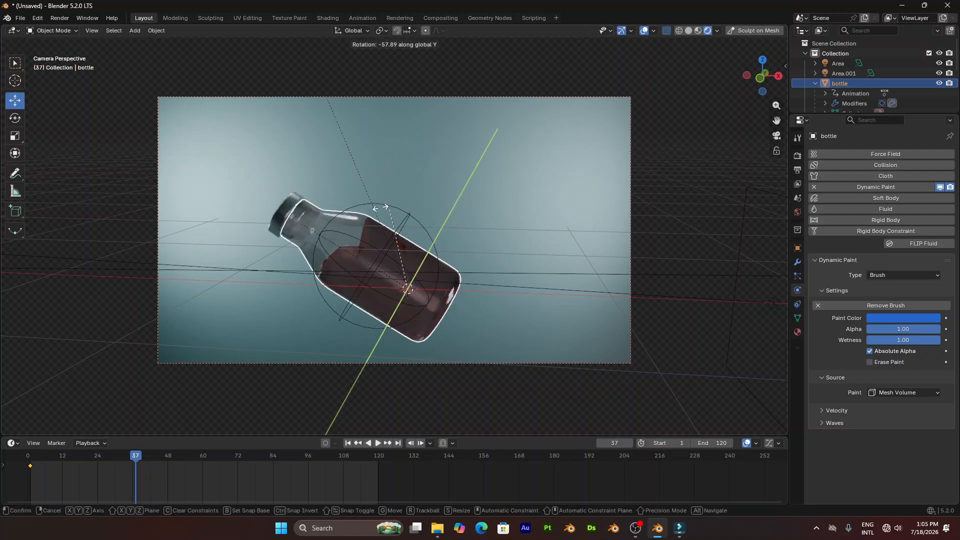
click(352, 213)
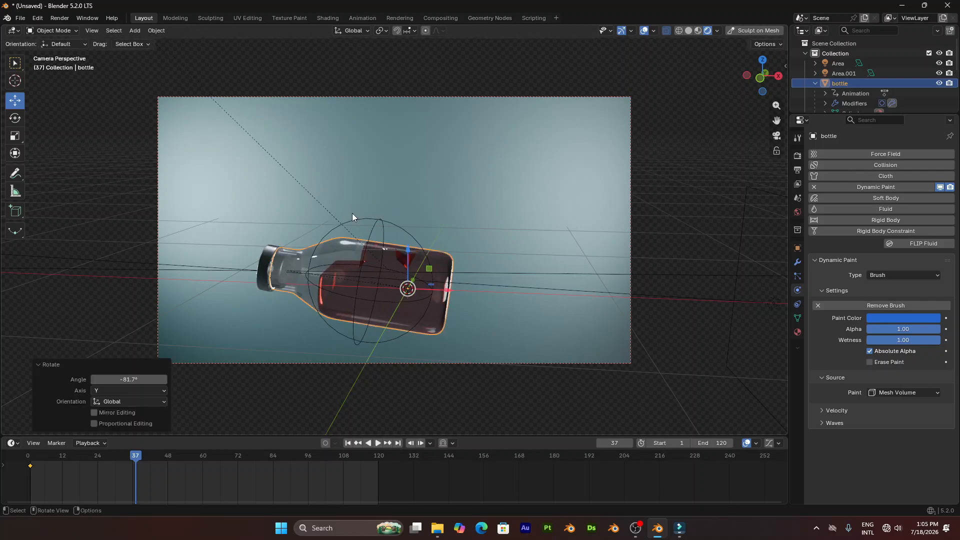
key(i)
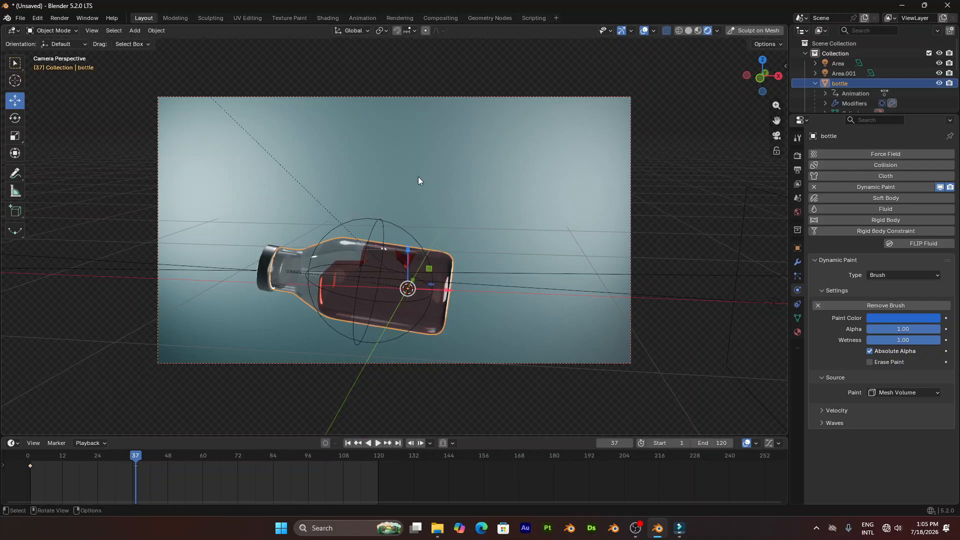
At frame 85, undo the unwanted key, rotate the bottle about -193° around global Y and keyframe it
click(276, 457)
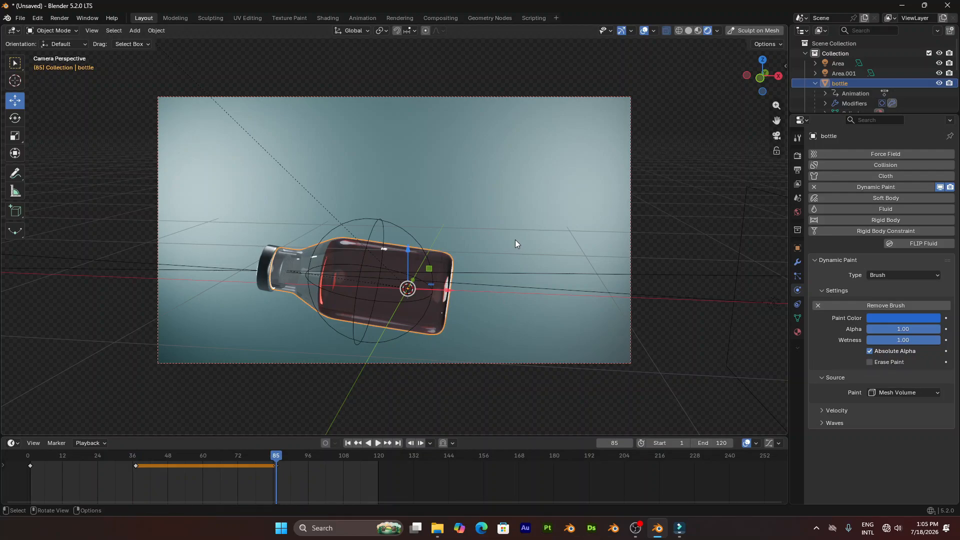
key(ctrl+z)
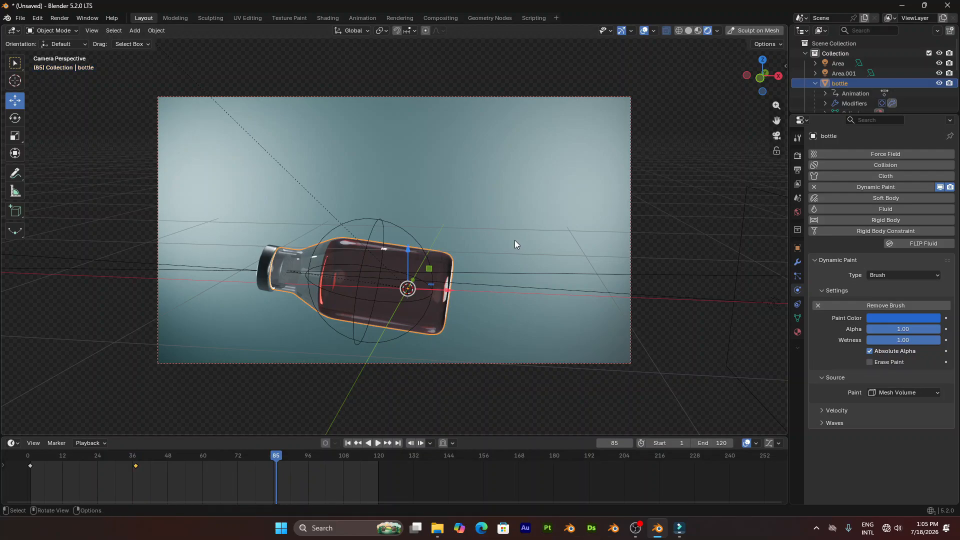
key(r)
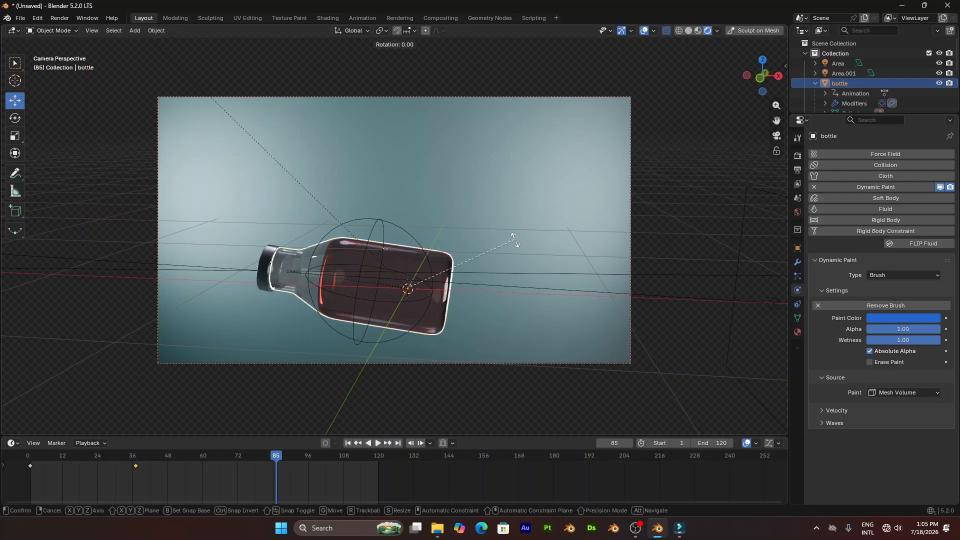
key(y)
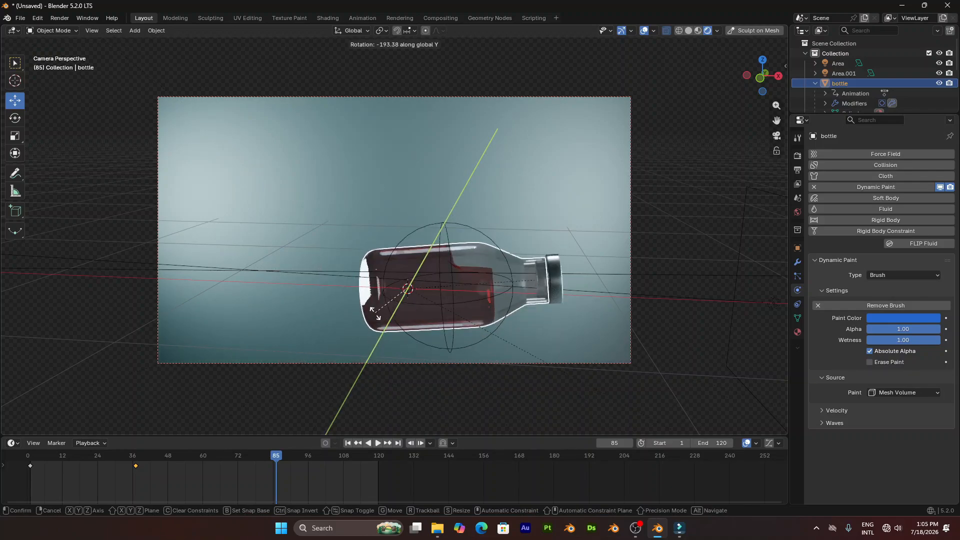
click(468, 314)
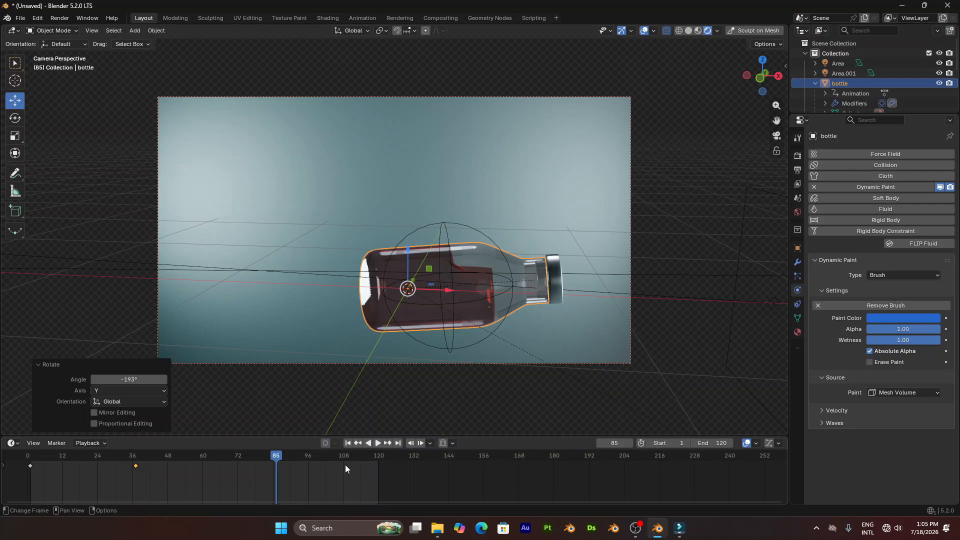
key(i)
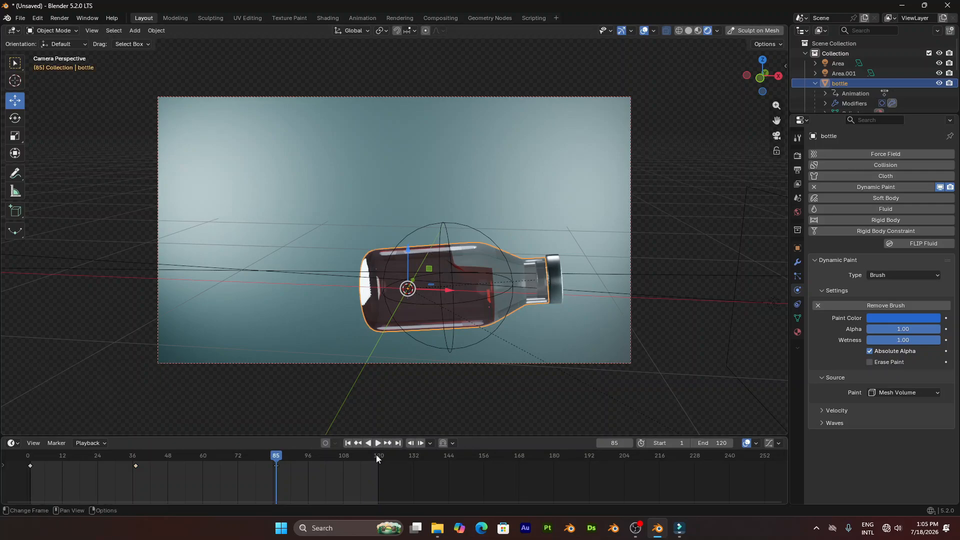
At frame 120, keyframe the bottle rotated about -83° around global Y, and preview the animation from the first frame
drag(376, 455, 379, 463)
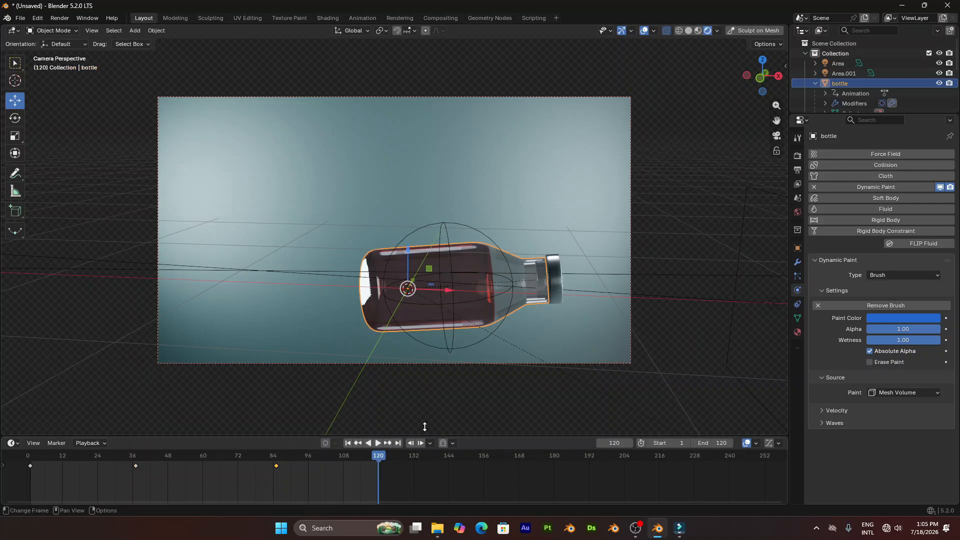
key(r)
key(y)
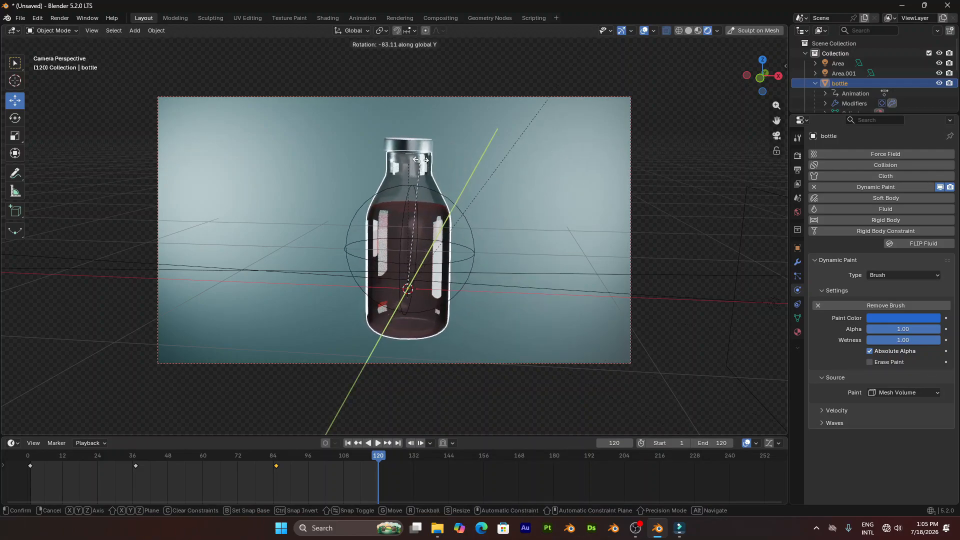
click(455, 300)
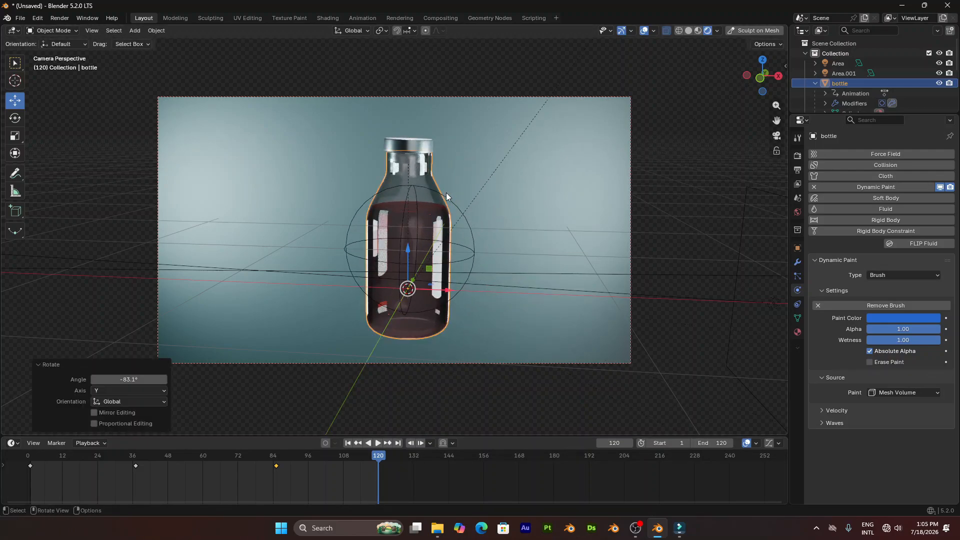
key(i)
click(348, 443)
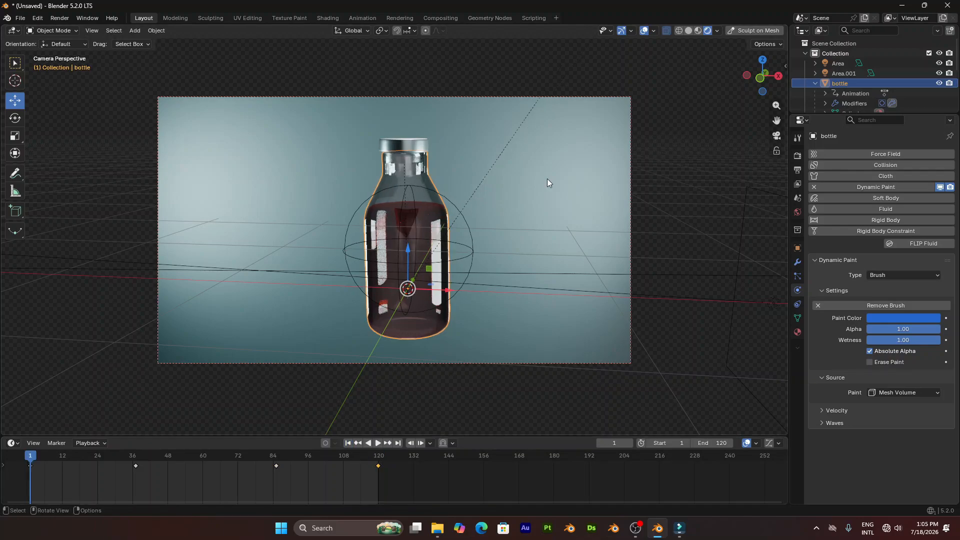
key(space)
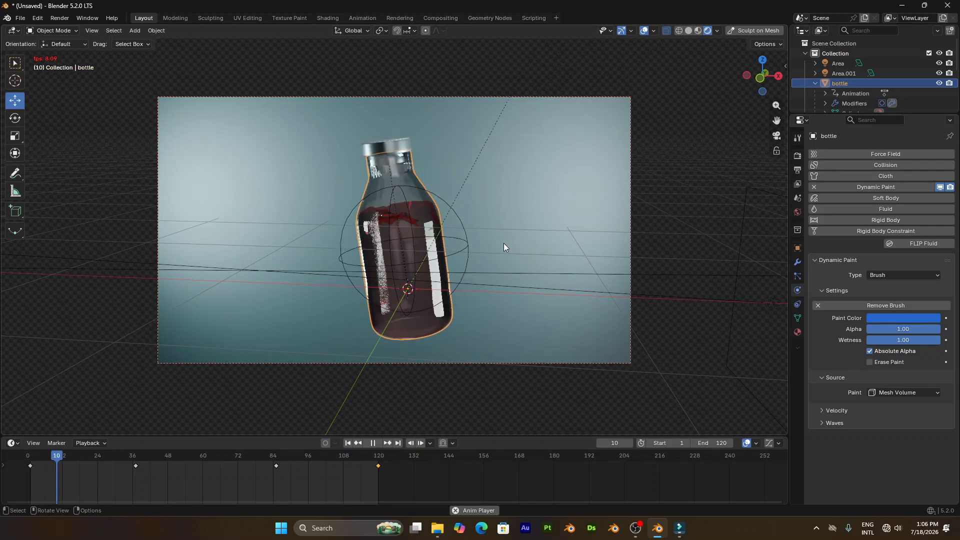
key(space)
click(348, 442)
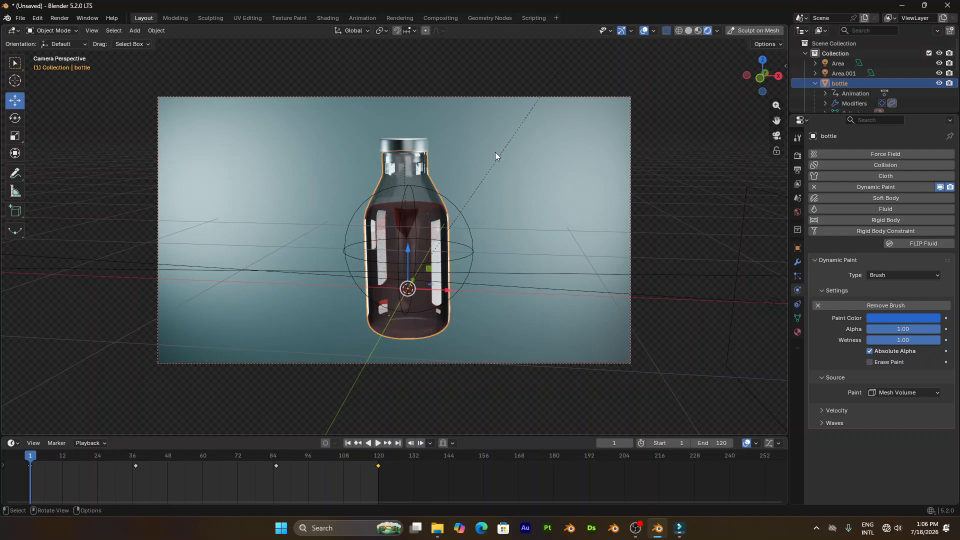
Switch the viewport to solid shading and unhide the Dynamic Paint canvas cube
click(689, 30)
mouse_move(685, 260)
middle_down()
mouse_move(515, 260)
mouse_move(534, 253)
middle_up()
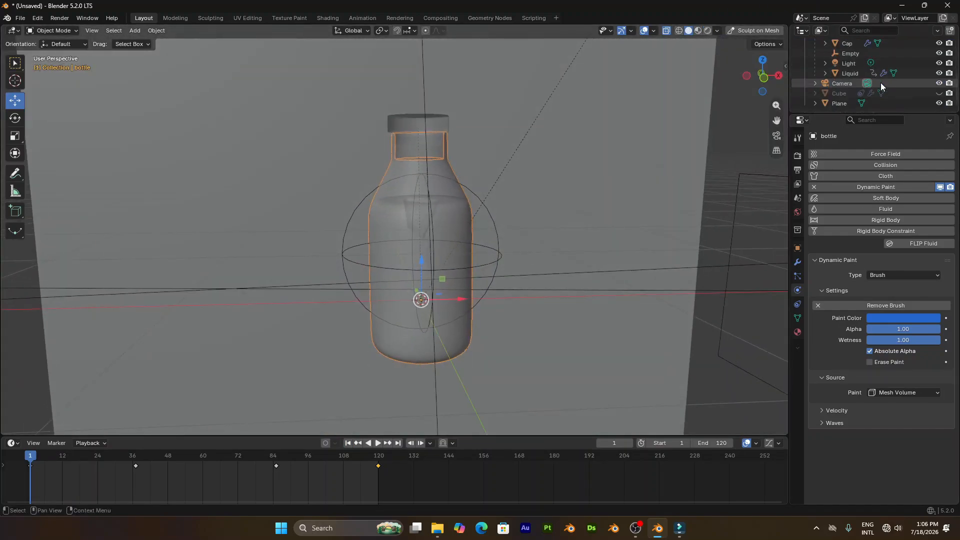
scroll(880, 82, up, 1)
scroll(880, 82, down, 2)
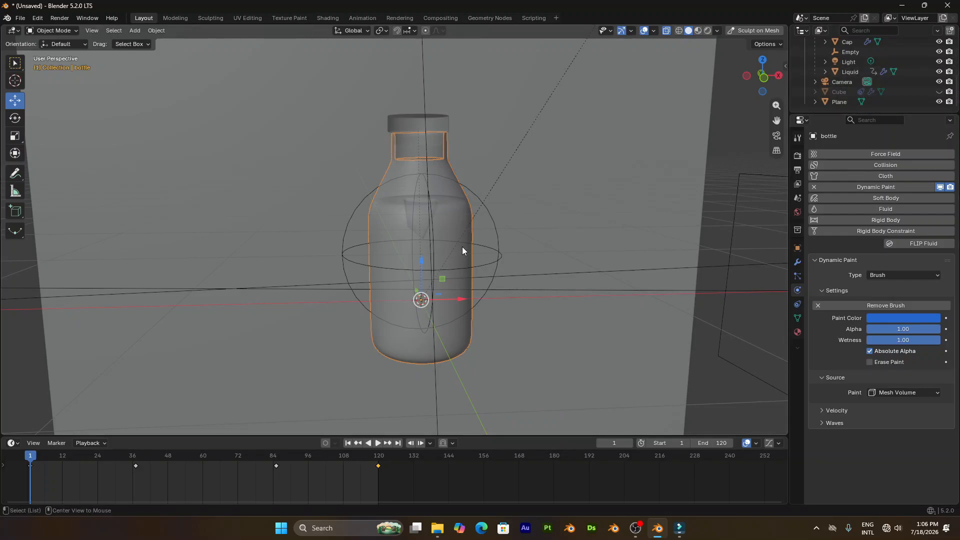
key(alt+g)
key(alt+h)
Scale the cube by about 1.227 in X and Y only, and play the animation to check its coverage
middle_drag(512, 242, 574, 236)
click(589, 223)
key(s)
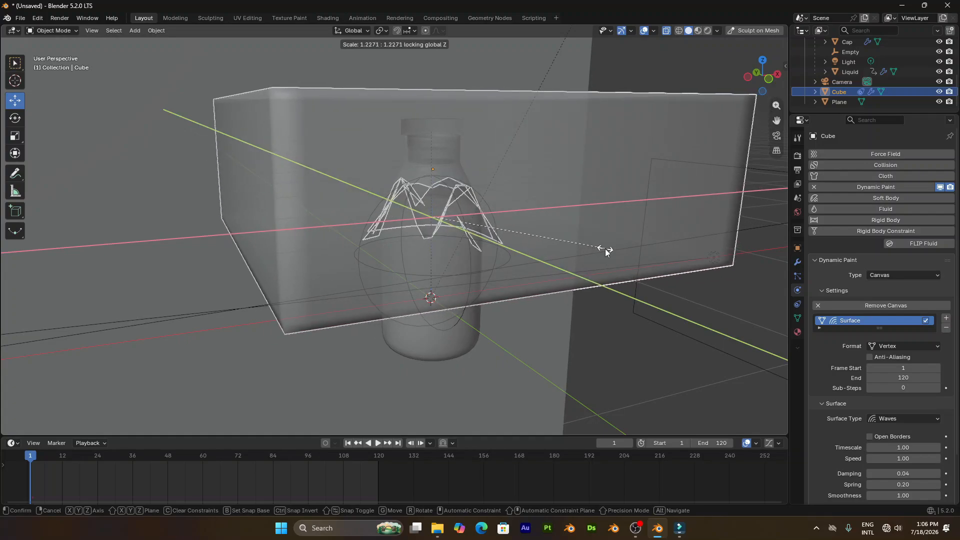
click(605, 248)
middle_drag(603, 248, 524, 293)
key(space)
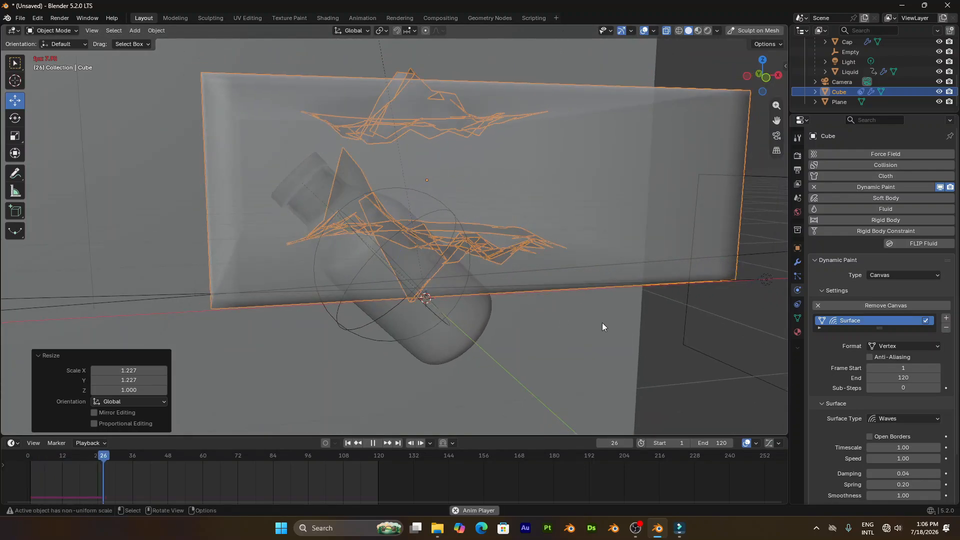
key(space)
Stretch the cube slightly along Z and raise it about 0.053 m, testing its coverage of the tilting bottle with playback
middle_drag(496, 181, 476, 178)
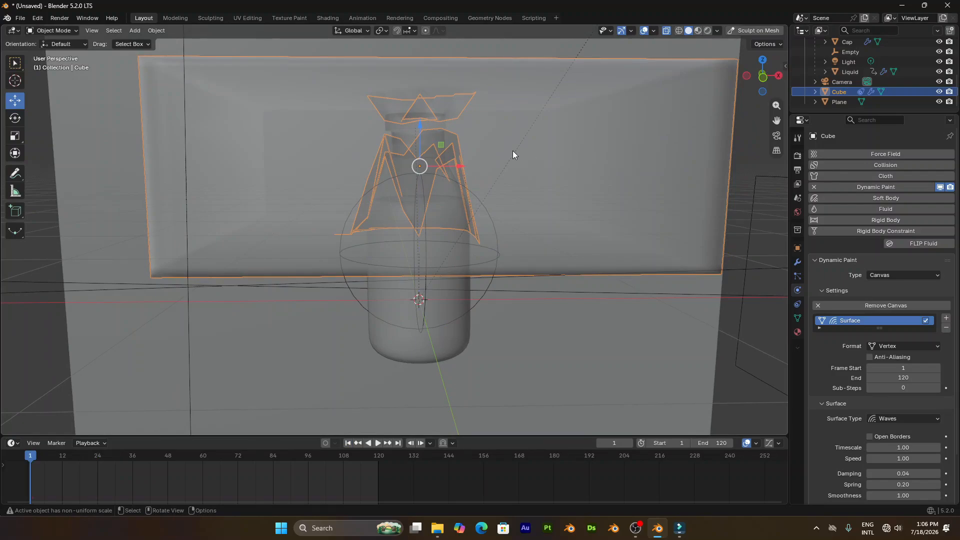
key(s)
key(z)
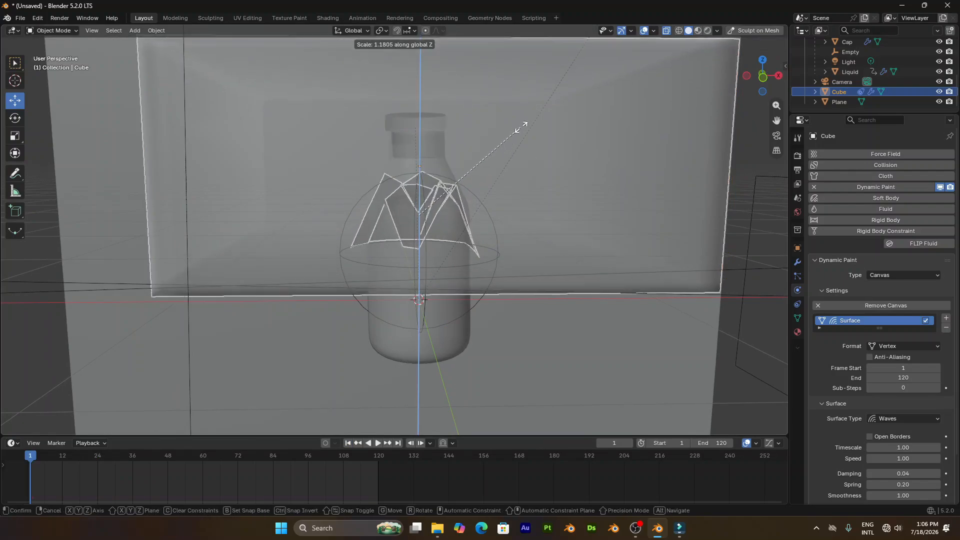
click(499, 141)
drag(419, 136, 419, 123)
middle_drag(482, 187, 485, 223)
key(space)
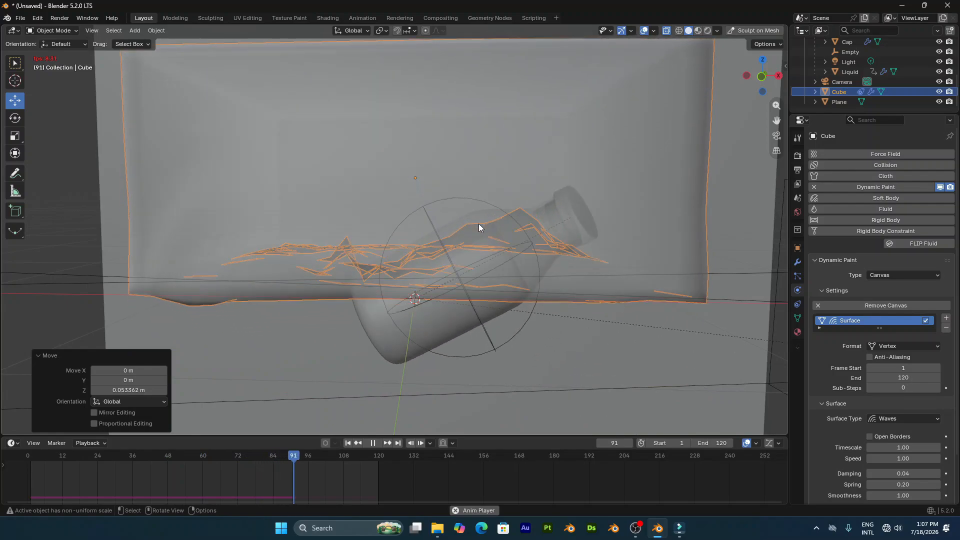
key(space)
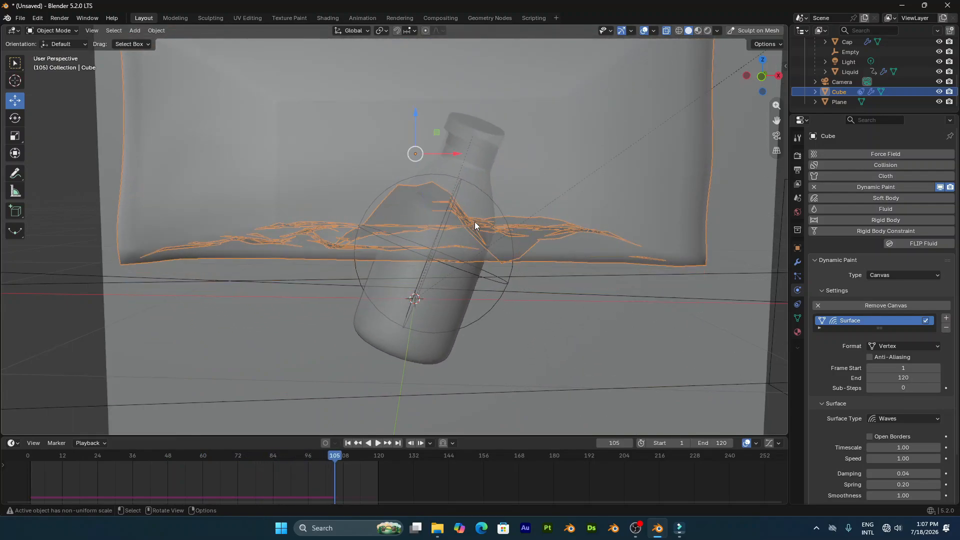
Subdivide the cube's entire mesh with one cut and return to Object Mode
key(Tab)
right_click(374, 136)
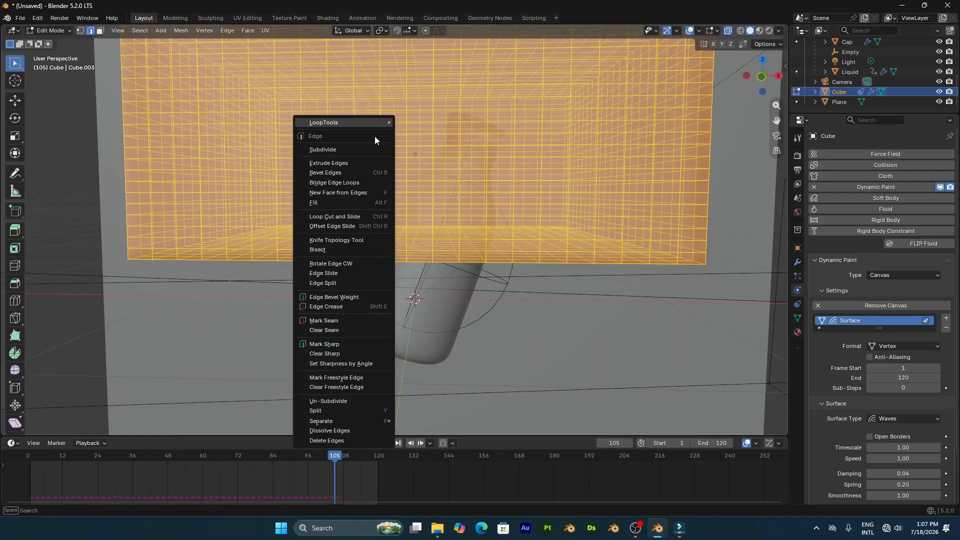
click(340, 150)
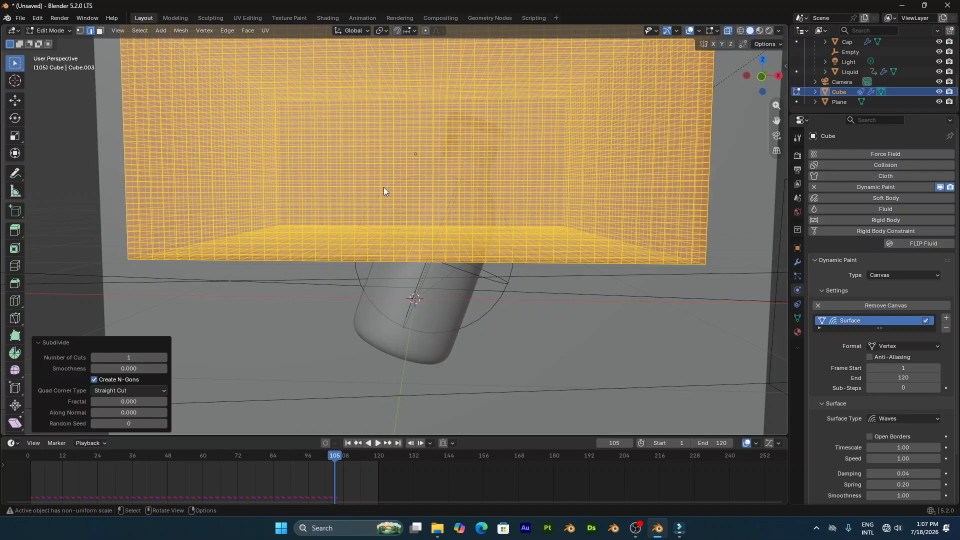
key(Tab)
Hide the cube and switch to rendered shading while replaying the animation from the start to check the liquid's waves
key(shift+Left)
key(space)
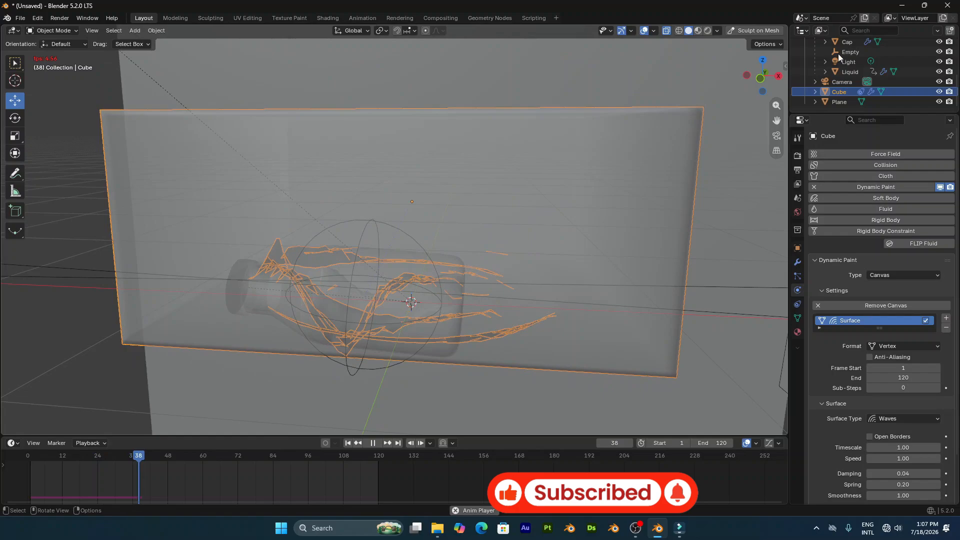
click(939, 91)
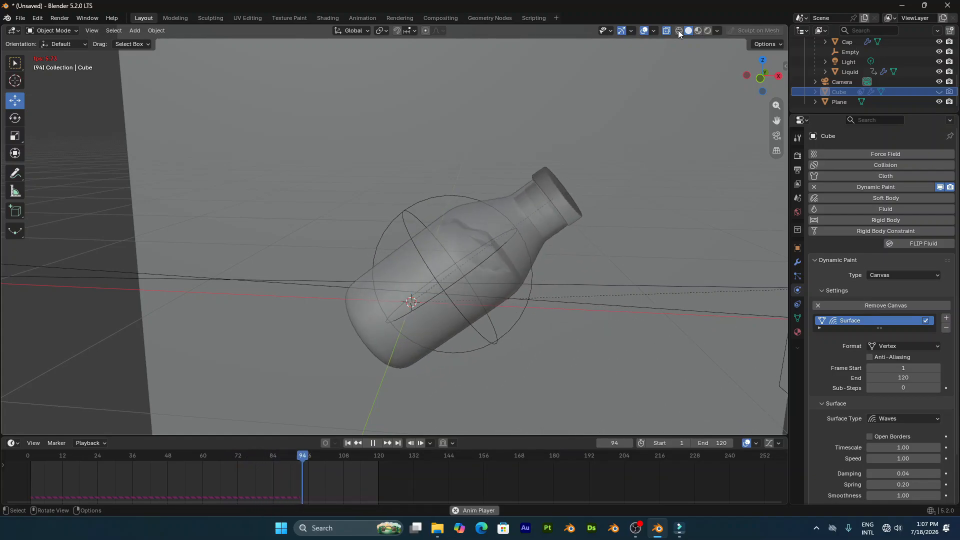
click(708, 30)
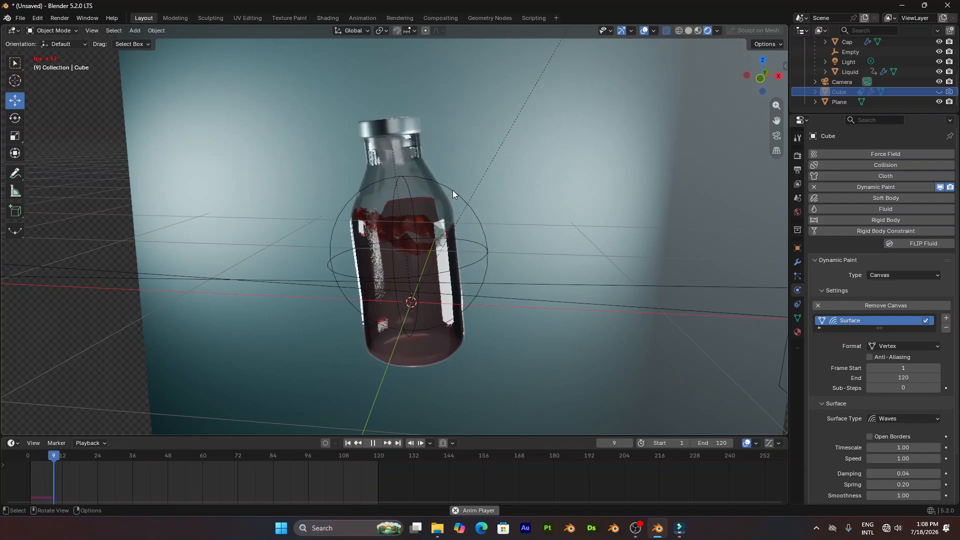
key(space)
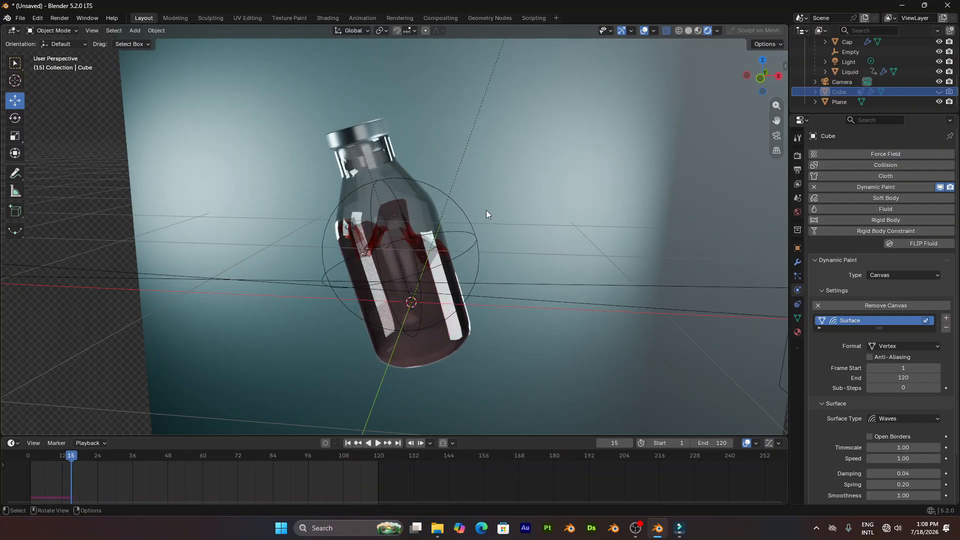
key(space)
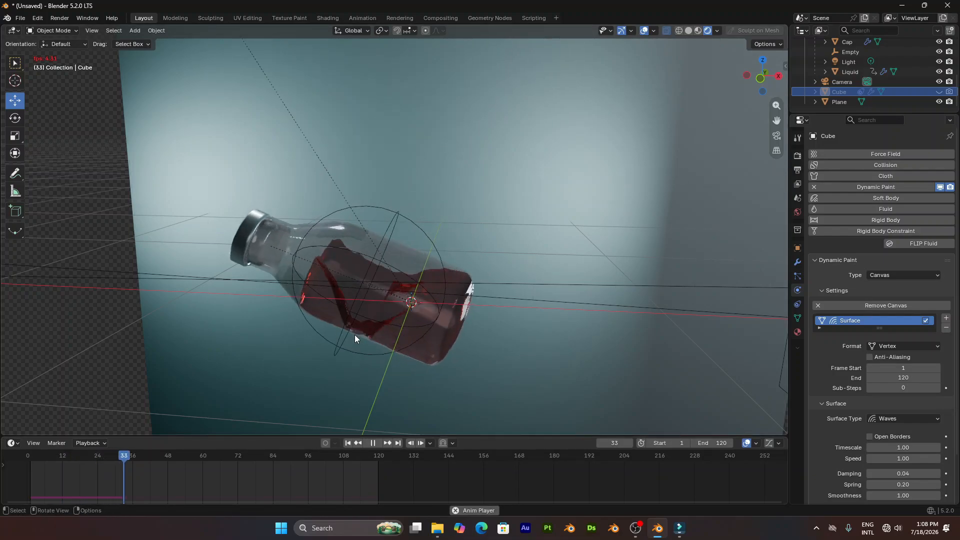
key(space)
Examine the liquid surface inside the bottle from several angles and return to the first frame
click(365, 295)
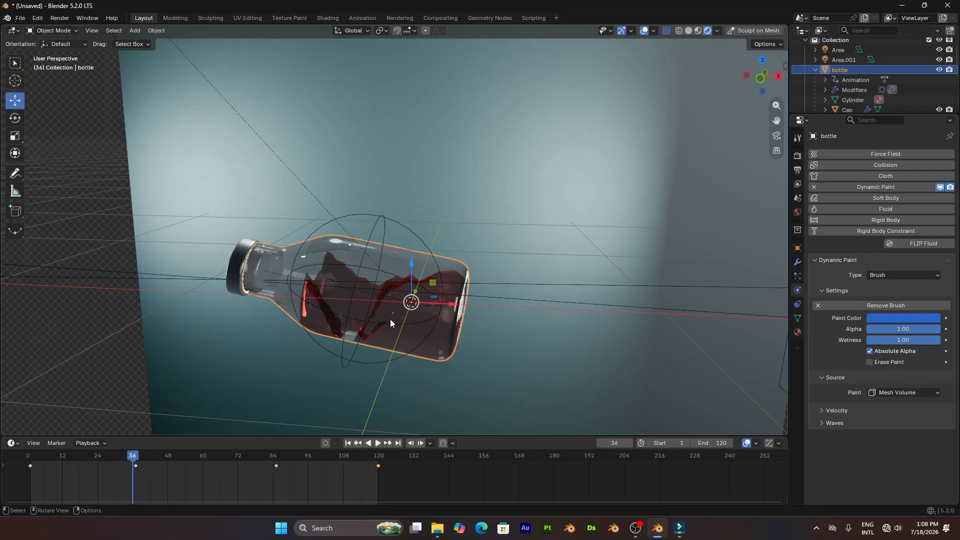
middle_drag(391, 322, 361, 412)
scroll(445, 296, up, 4)
scroll(381, 337, down, 4)
middle_drag(382, 335, 430, 346)
scroll(373, 353, up, 2)
click(347, 443)
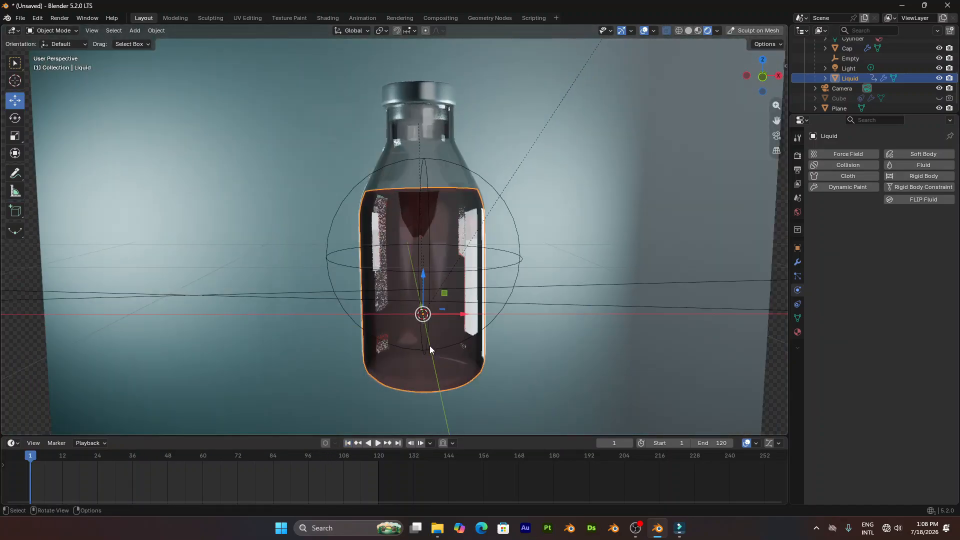